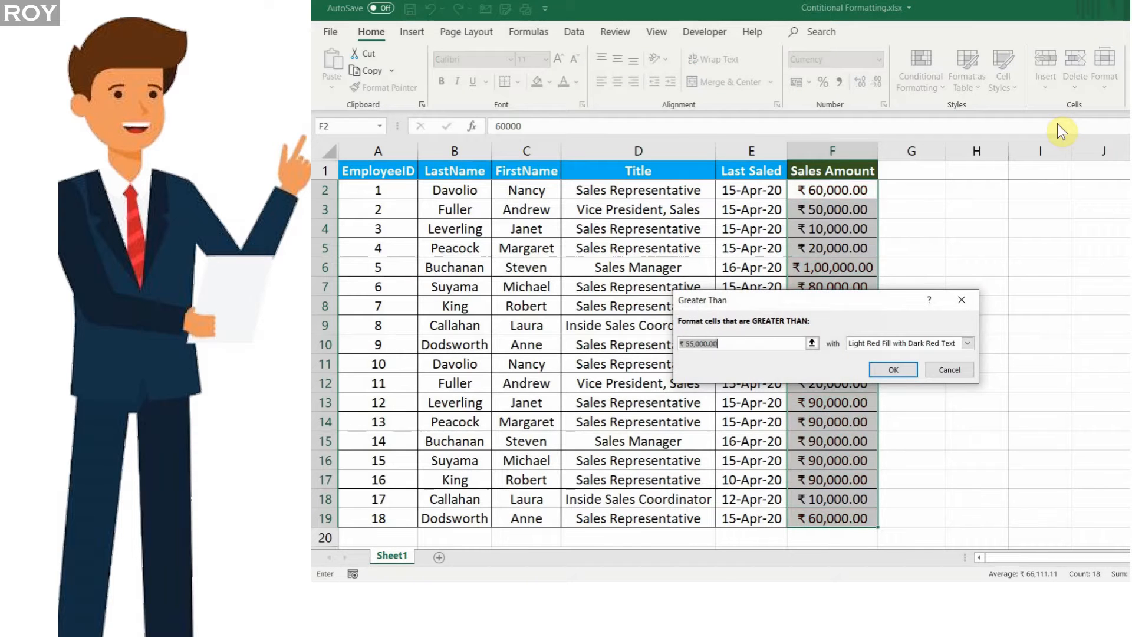
{"action": "key", "text": "Return"}
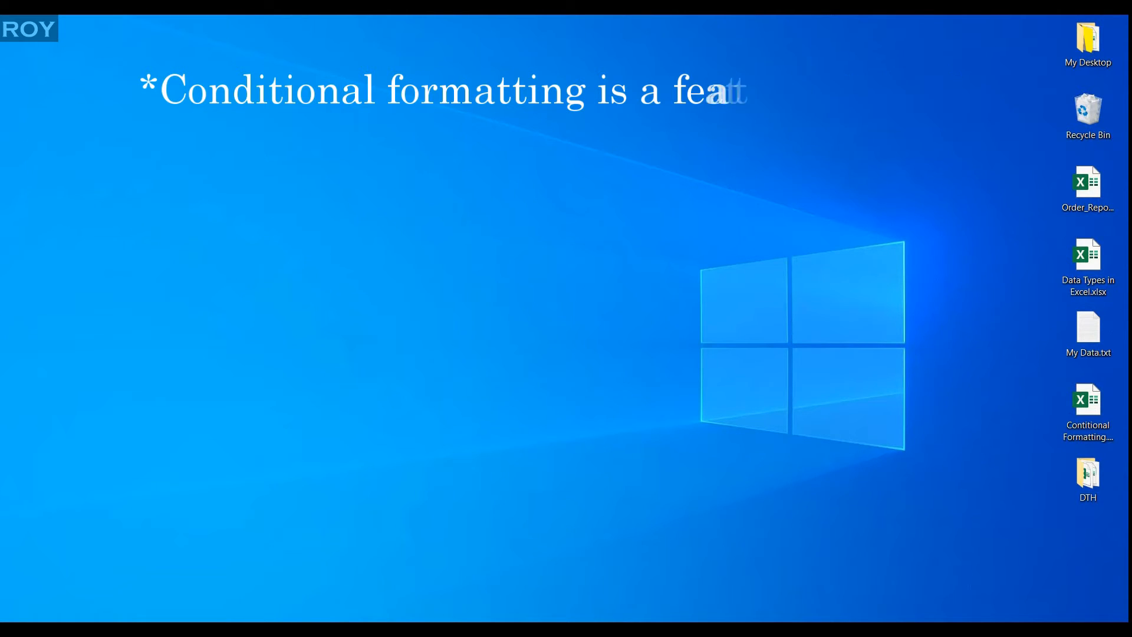
Switch to the Contitional Formatting.xlsx workbook in Excel and look over the EmployeeID and Last Saled columns of the employee table.
{"action": "left_click", "coordinate": [596, 632]}
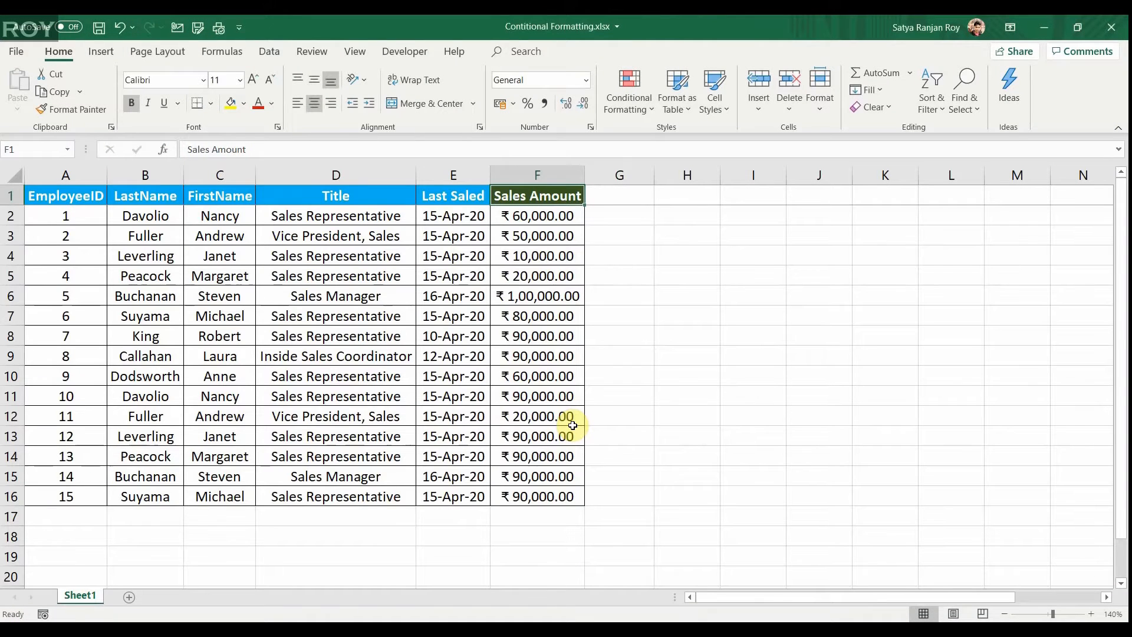
{"action": "key", "text": "ctrl+Home"}
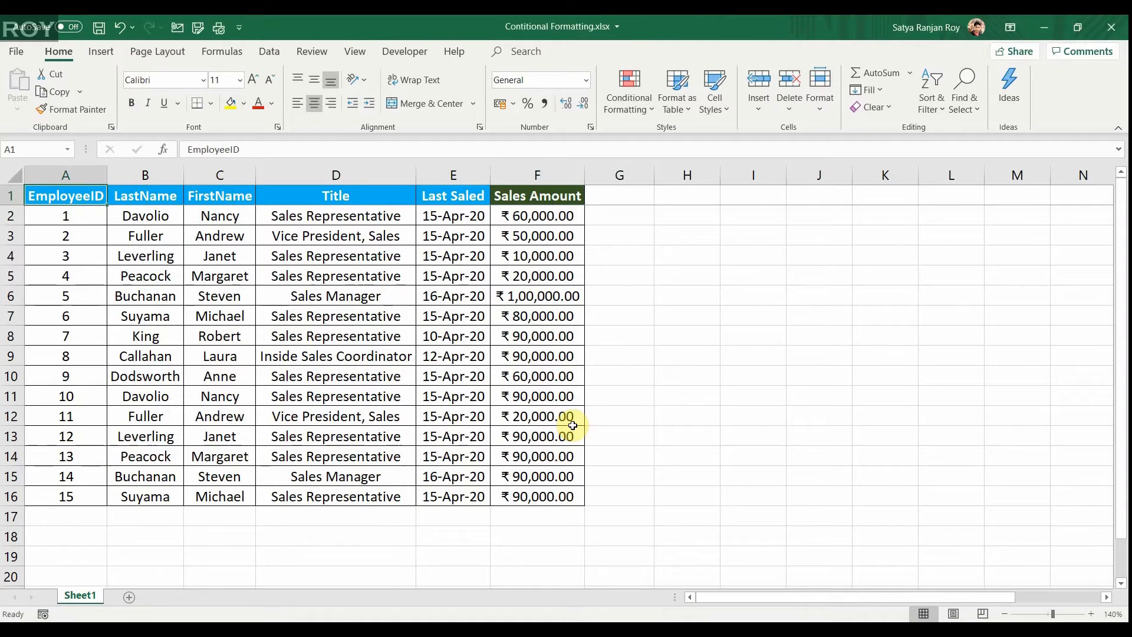
{"action": "key", "text": "ctrl+shift+Down"}
{"action": "key", "text": "Up"}
{"action": "key", "text": "Down"}
{"action": "key", "text": "ctrl+shift+Down"}
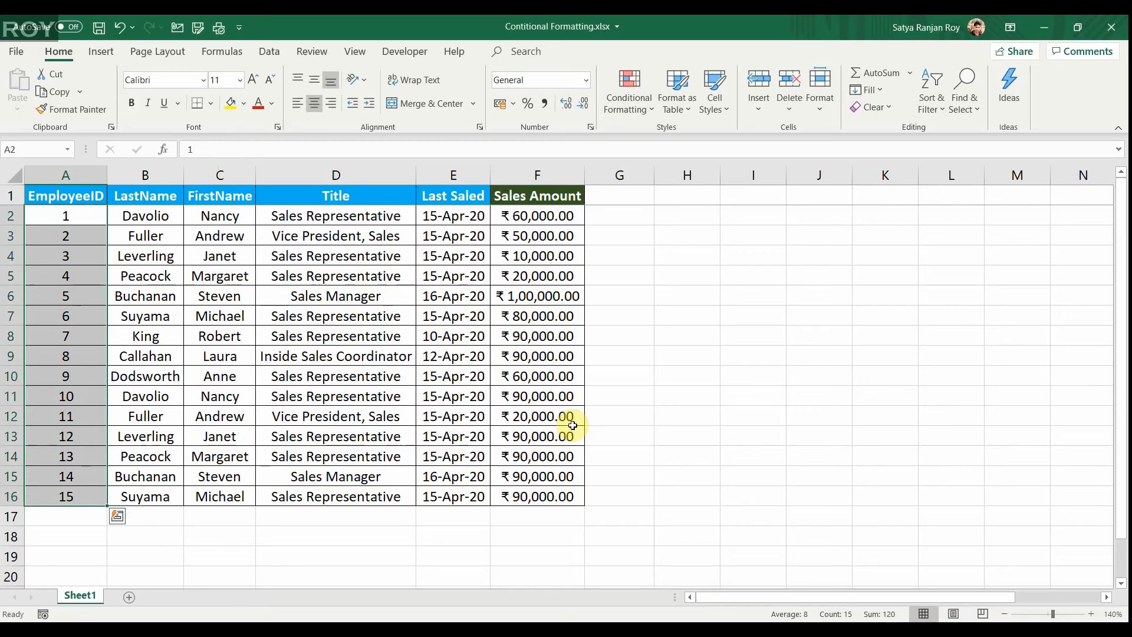
{"action": "key", "text": "Right"}
{"action": "key", "text": "Right"}
{"action": "key", "text": "Right"}
{"action": "key", "text": "Right"}
{"action": "key", "text": "Right"}
{"action": "key", "text": "ctrl+shift+Down"}
{"action": "key", "text": "Up"}
{"action": "key", "text": "Down"}
{"action": "key", "text": "Left"}
{"action": "key", "text": "ctrl+shift+Down"}
Select the sales amounts in F2:F16 and view their Quick Analysis formatting options.
{"action": "key", "text": "Right"}
{"action": "key", "text": "Left"}
{"action": "key", "text": "ctrl+shift+Down"}
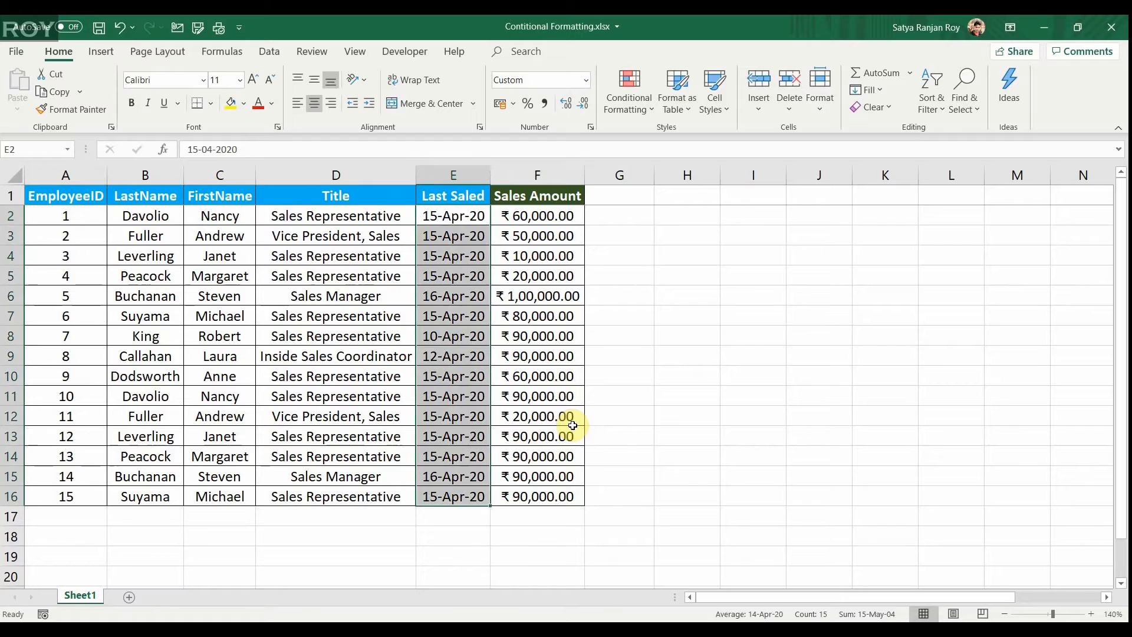
{"action": "key", "text": "Right"}
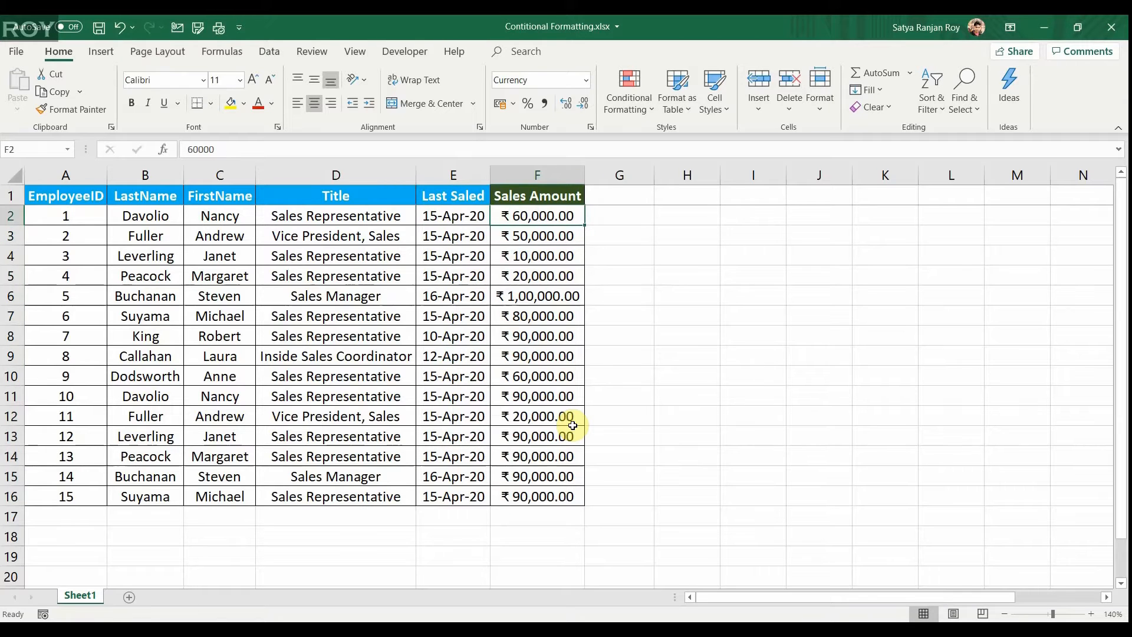
{"action": "key", "text": "Right"}
{"action": "key", "text": "Left"}
{"action": "key", "text": "Up"}
{"action": "key", "text": "Down"}
{"action": "key", "text": "ctrl+shift+Down"}
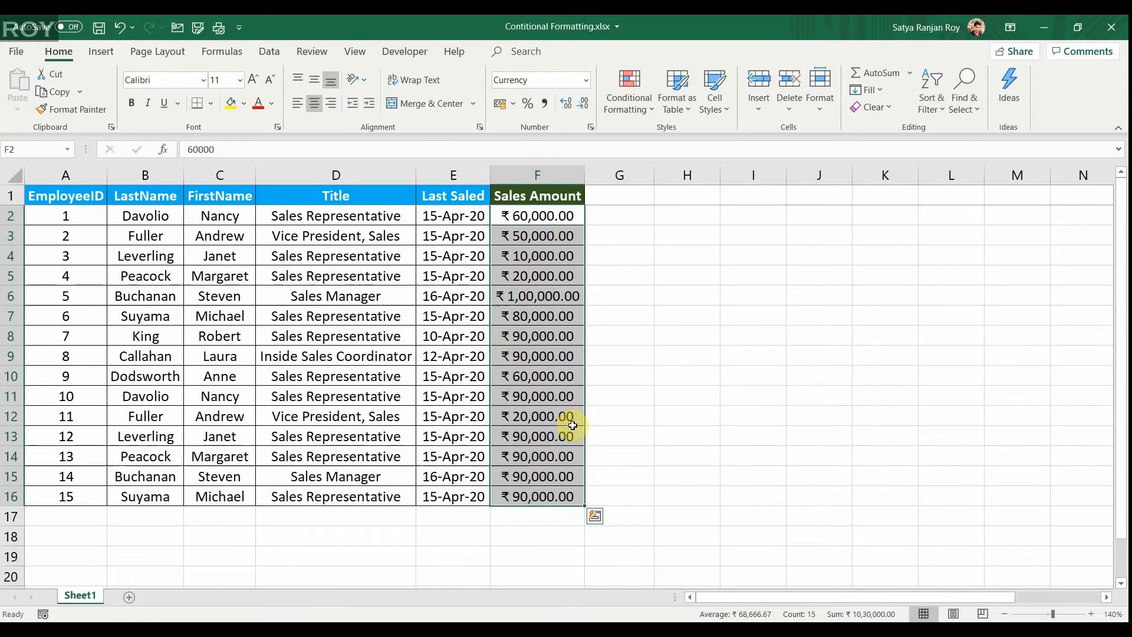
{"action": "key", "text": "ctrl+q"}
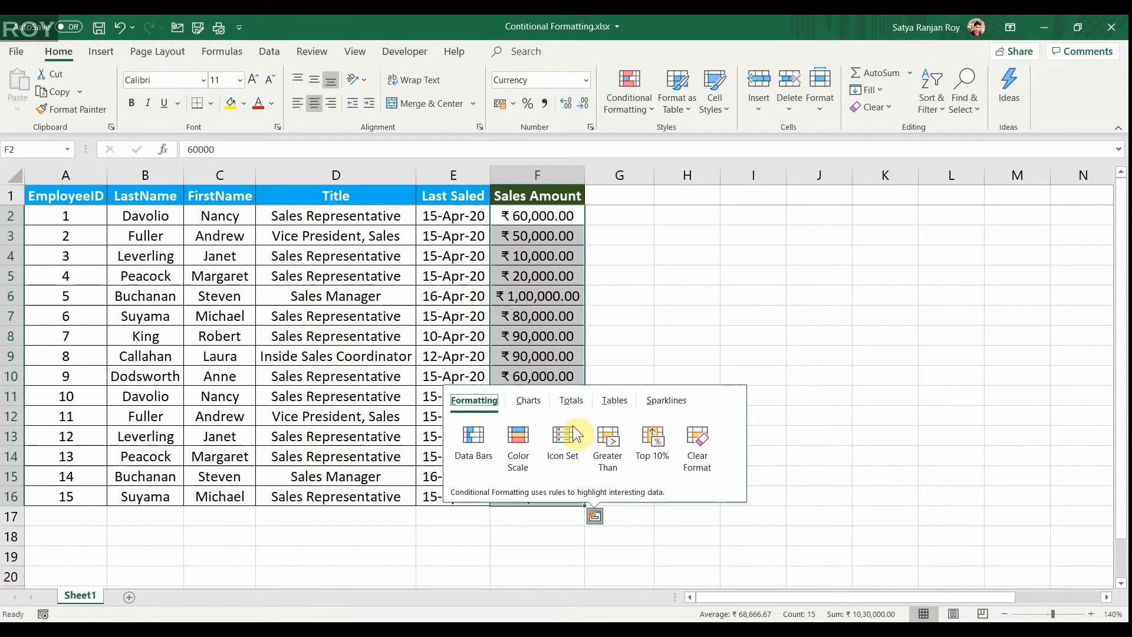
{"action": "key", "text": "Escape"}
{"action": "key", "text": "Up"}
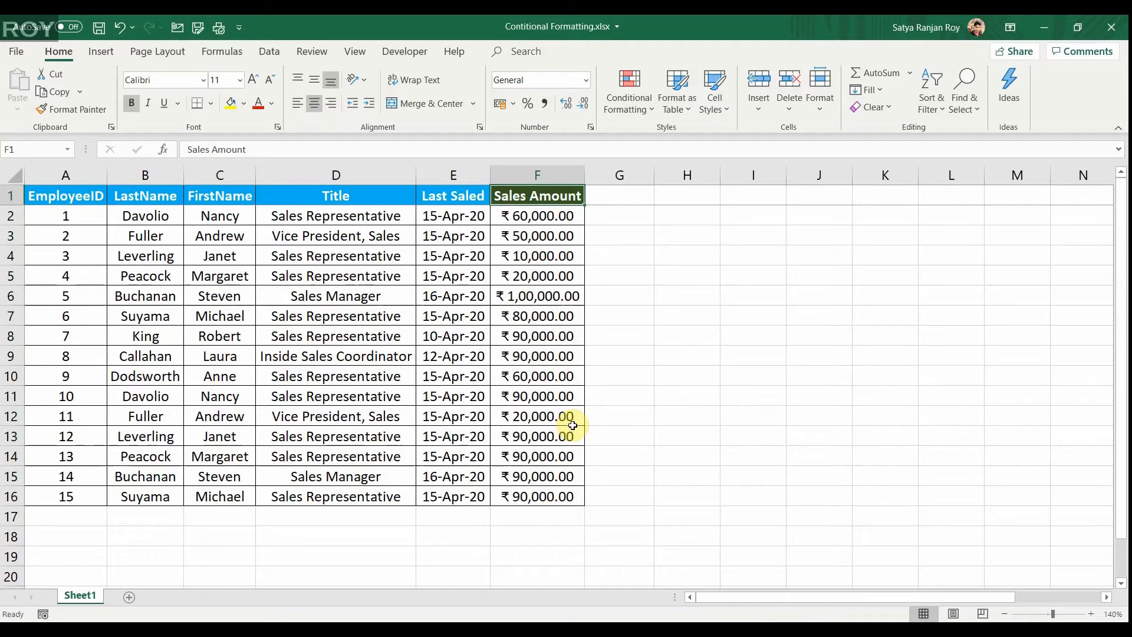
{"action": "key", "text": "ctrl+space"}
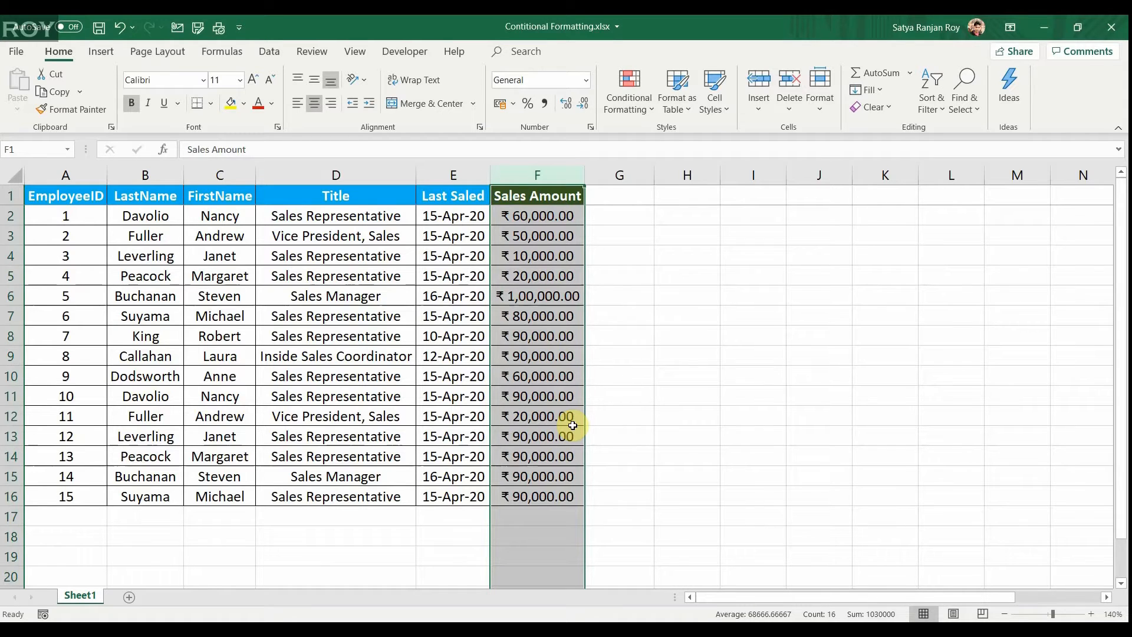
{"action": "left_click", "coordinate": [638, 107]}
{"action": "mouse_move", "coordinate": [708, 139]}
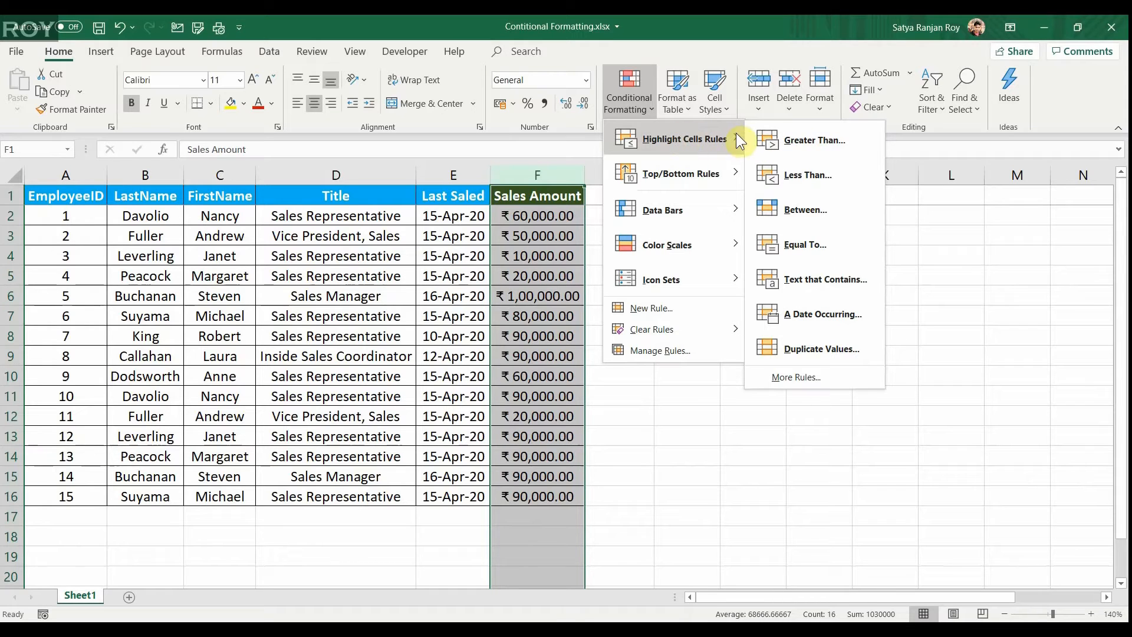
{"action": "left_click", "coordinate": [836, 140]}
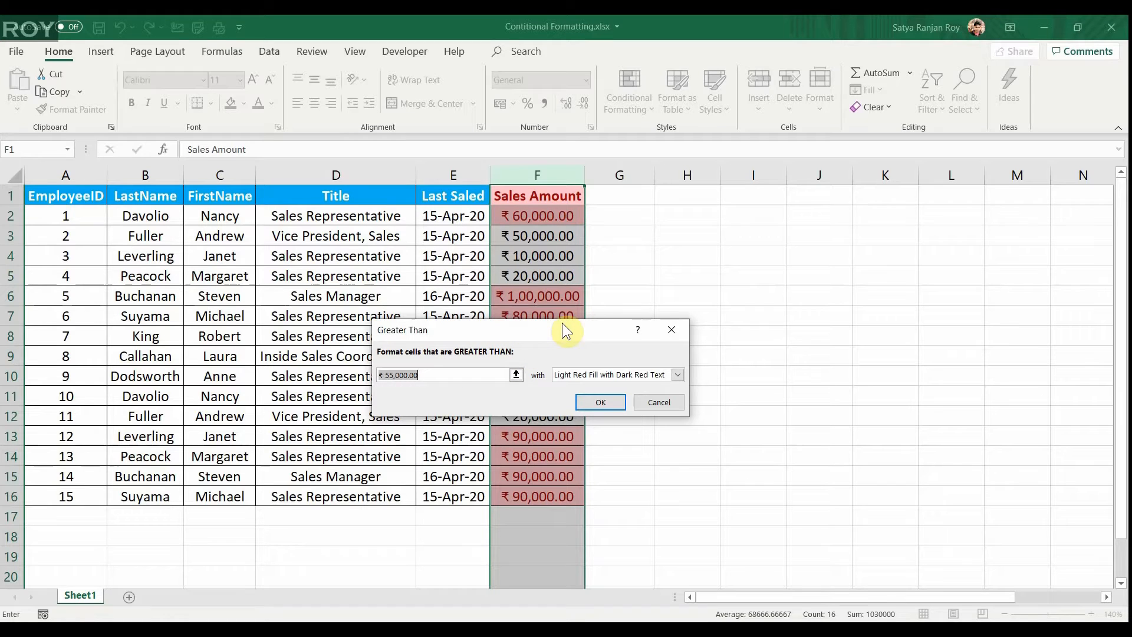
{"action": "left_click", "coordinate": [452, 376]}
{"action": "key", "text": "Escape"}
{"action": "key", "text": "Up"}
{"action": "key", "text": "Down"}
{"action": "key", "text": "ctrl+shift+Down"}
{"action": "key", "text": "Up"}
{"action": "key", "text": "Down"}
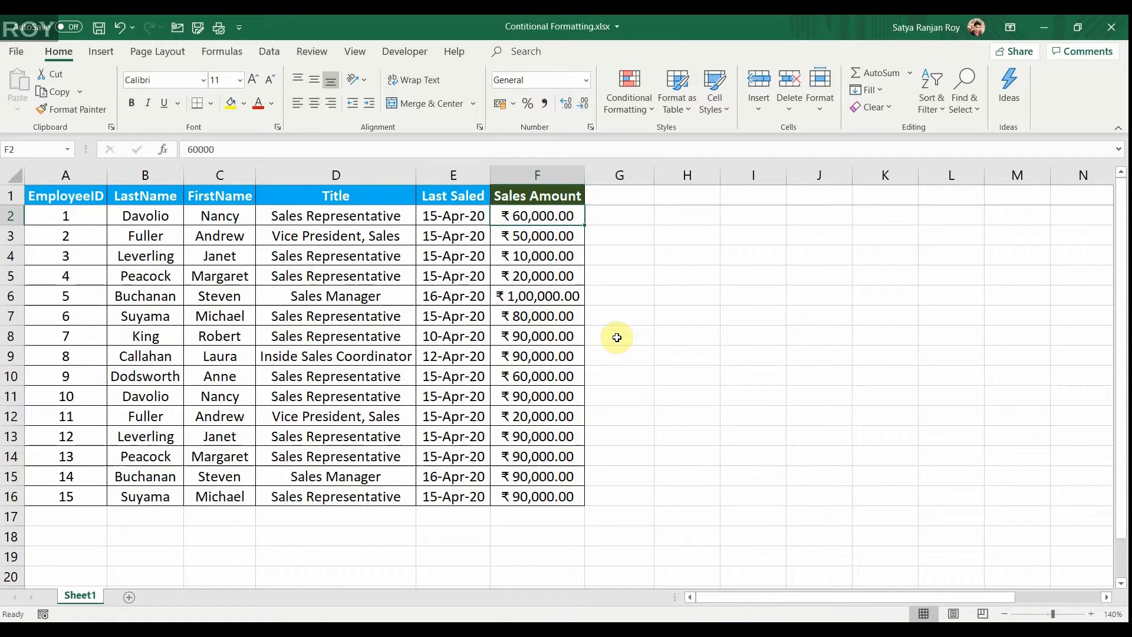
{"action": "key", "text": "ctrl+shift+Down"}
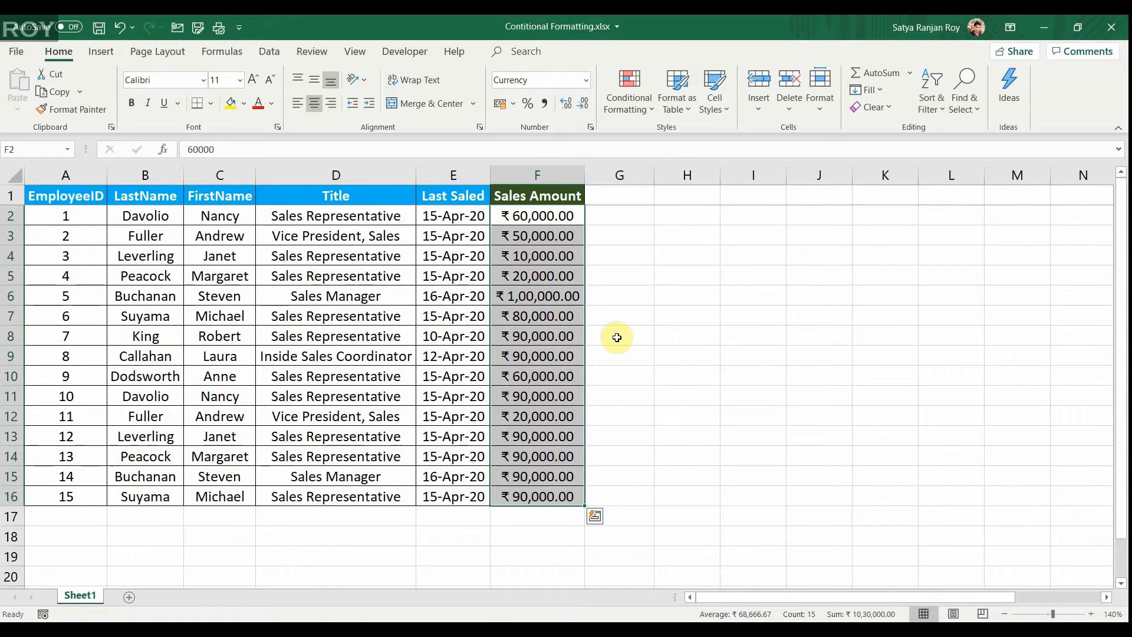
Enter 60000 in cell G1 beside the Sales Amount header.
{"action": "key", "text": "Right"}
{"action": "key", "text": "Right"}
{"action": "key", "text": "Up"}
{"action": "key", "text": "Left"}
{"action": "key", "text": "Right"}
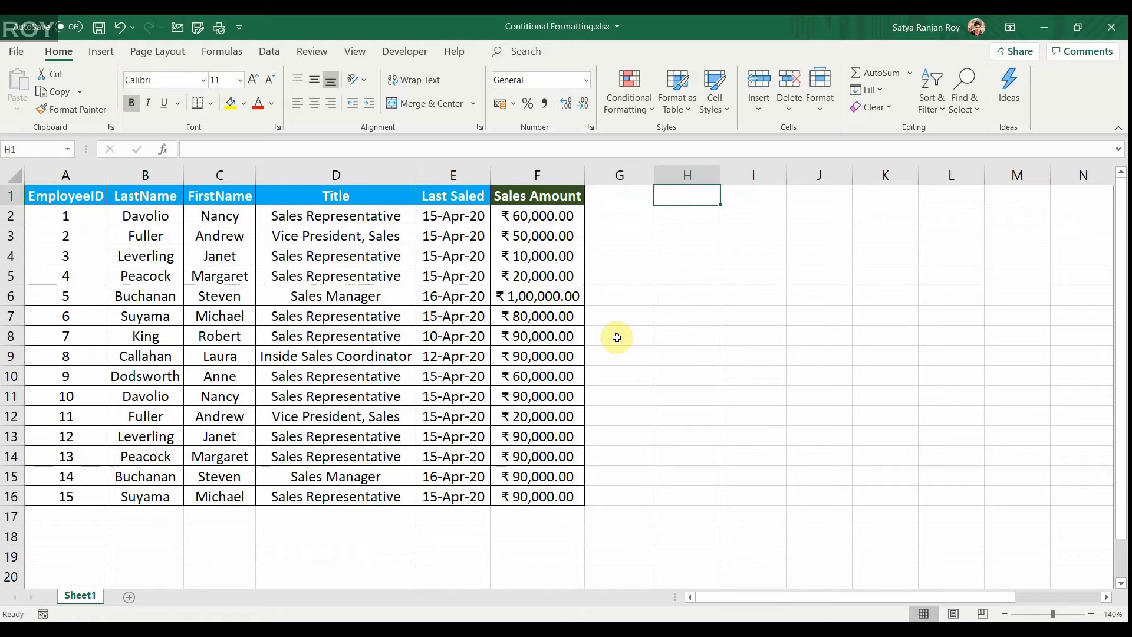
{"action": "key", "text": "Left"}
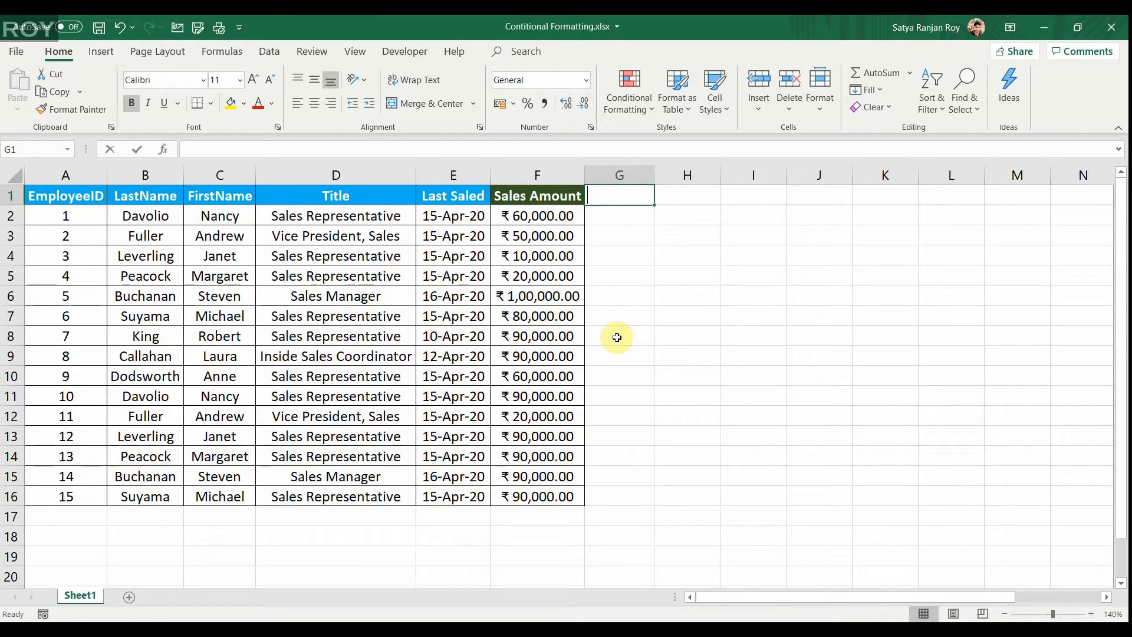
{"action": "type", "text": "60000"}
{"action": "key", "text": "Return"}
Start a Greater Than highlight rule on the sales amounts in F2:F16 with 60000 as the threshold.
{"action": "key", "text": "Left"}
{"action": "key", "text": "ctrl+shift+Down"}
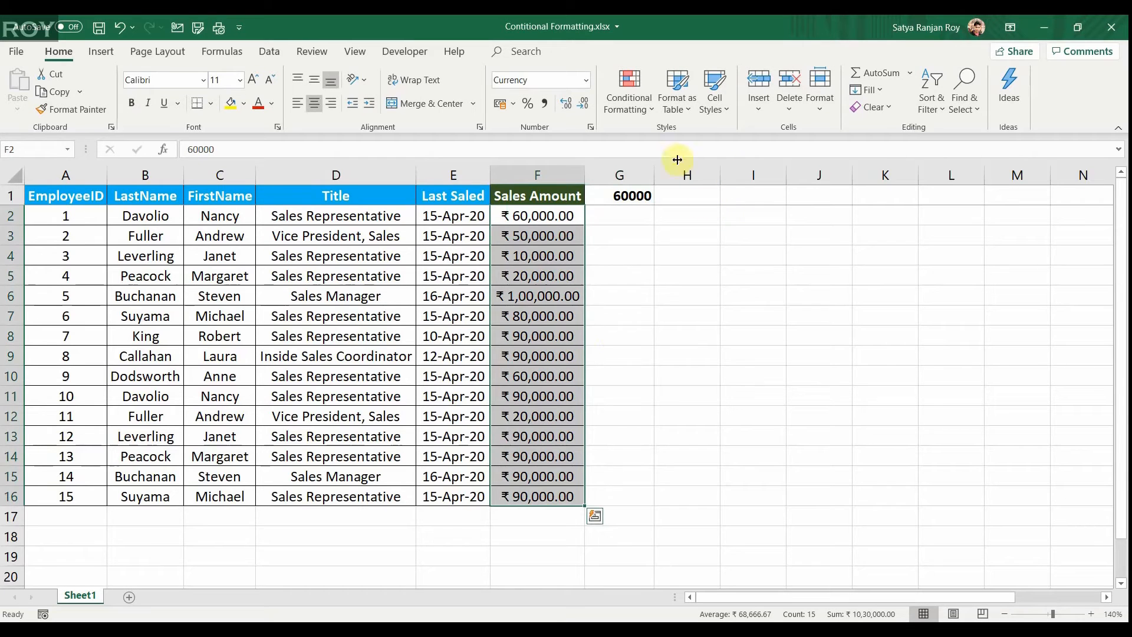
{"action": "left_click", "coordinate": [621, 97]}
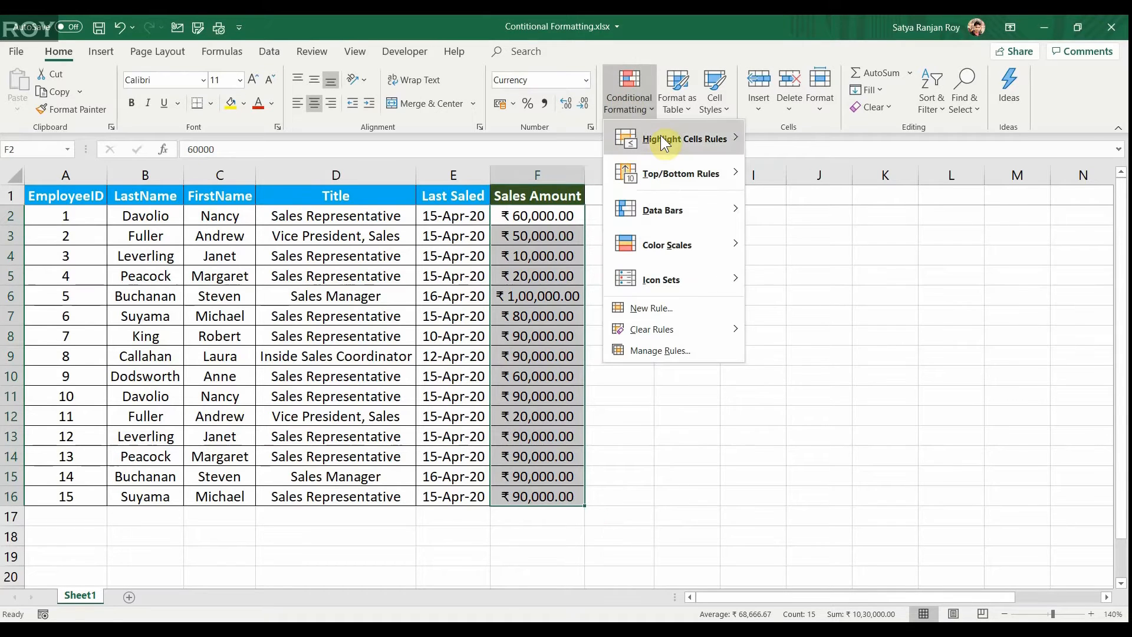
{"action": "mouse_move", "coordinate": [660, 137]}
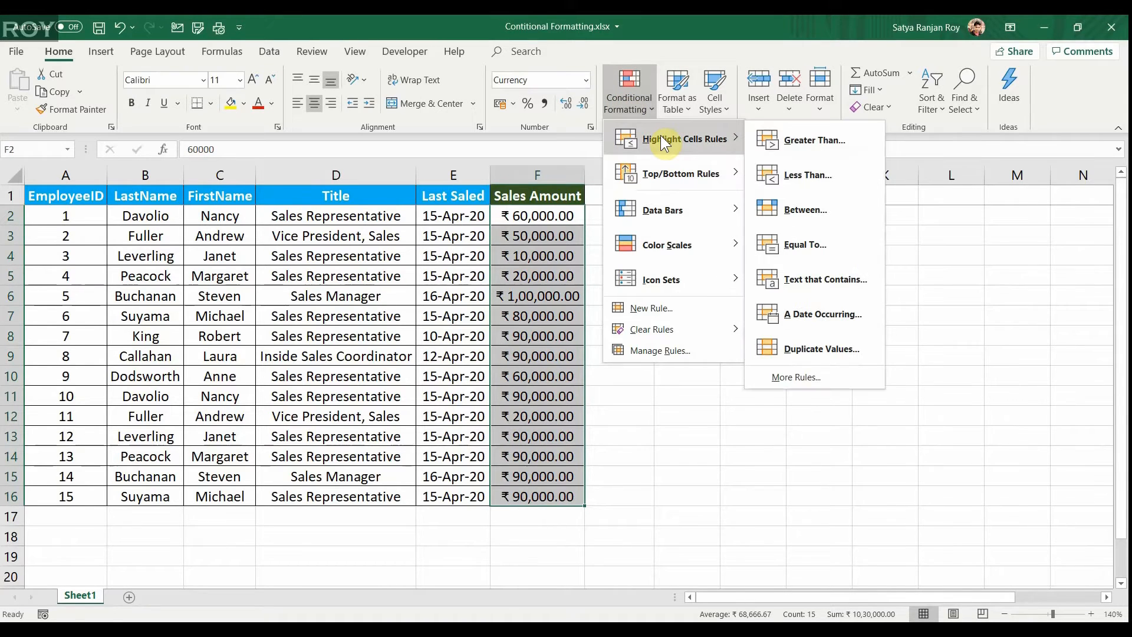
{"action": "left_click", "coordinate": [801, 145]}
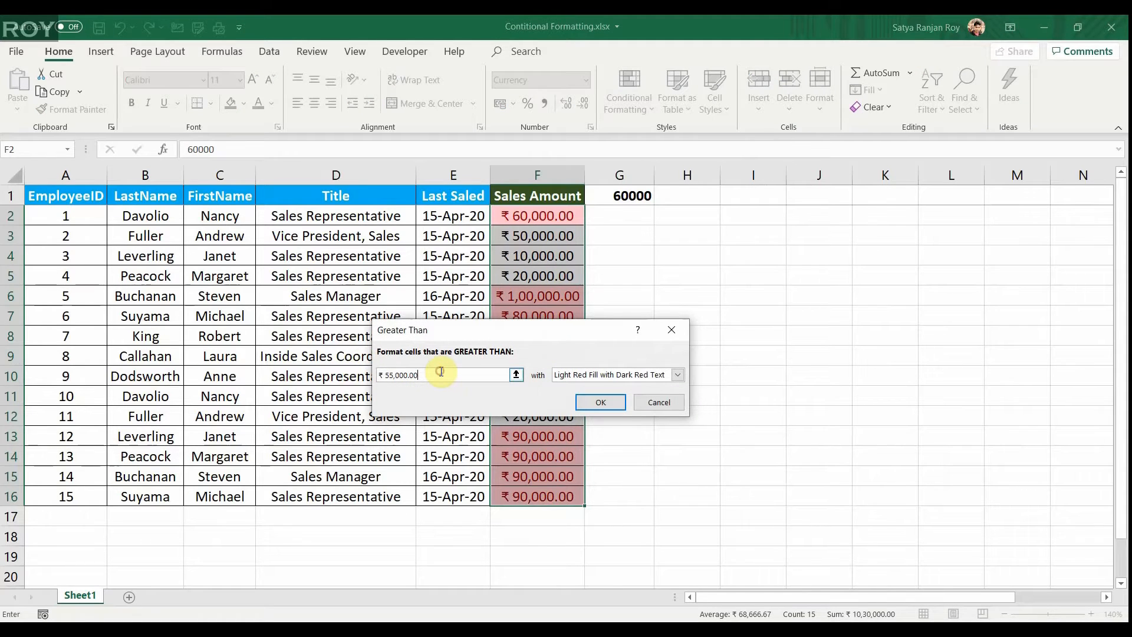
{"action": "key", "text": "BackSpace"}
{"action": "key", "text": "BackSpace"}
{"action": "key", "text": "BackSpace"}
{"action": "key", "text": "BackSpace"}
{"action": "key", "text": "BackSpace"}
{"action": "key", "text": "BackSpace"}
{"action": "key", "text": "BackSpace"}
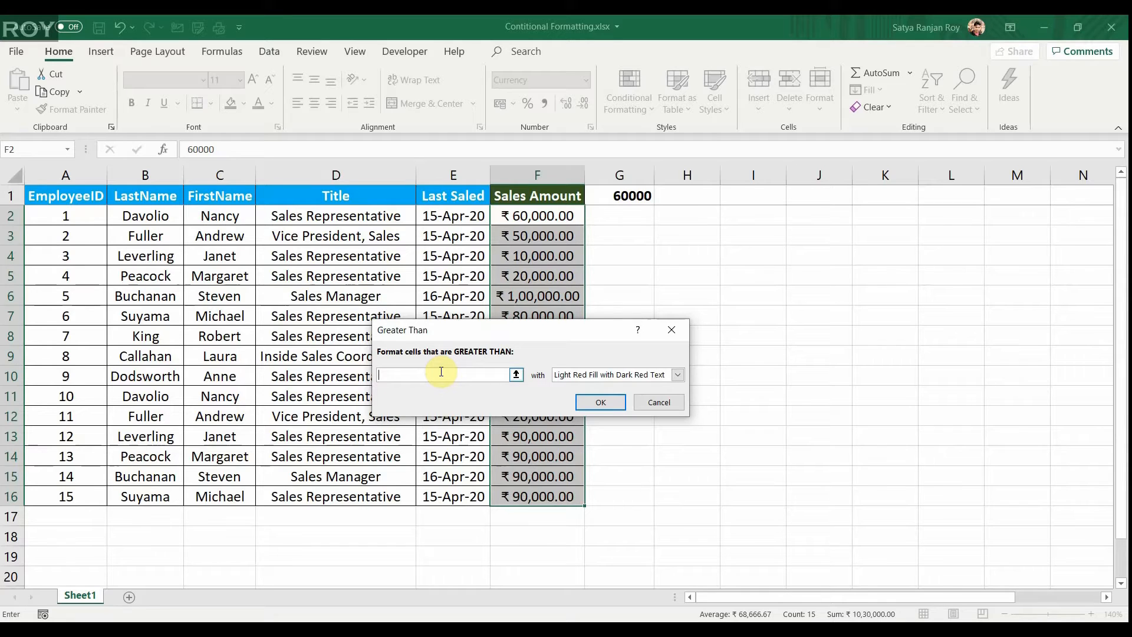
{"action": "type", "text": "60000"}
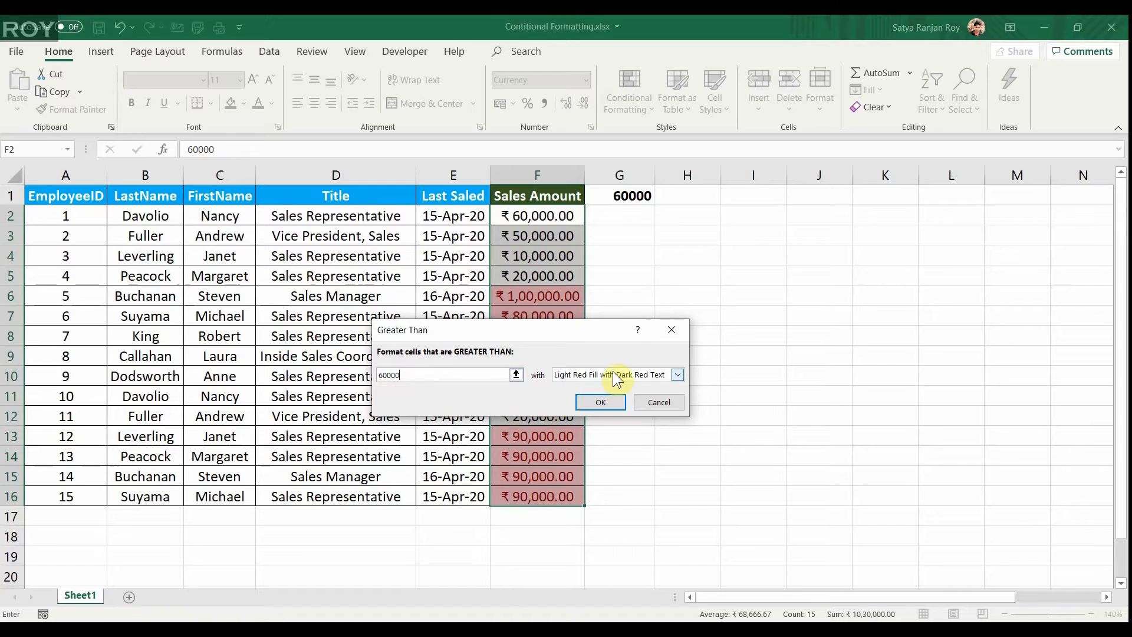
Try the preset formats Light Red Fill with Dark Red Text, Yellow Fill with Dark Yellow Text and Green Fill with Dark Green Text.
{"action": "left_click", "coordinate": [672, 374]}
{"action": "left_click", "coordinate": [672, 375]}
{"action": "left_click", "coordinate": [673, 374]}
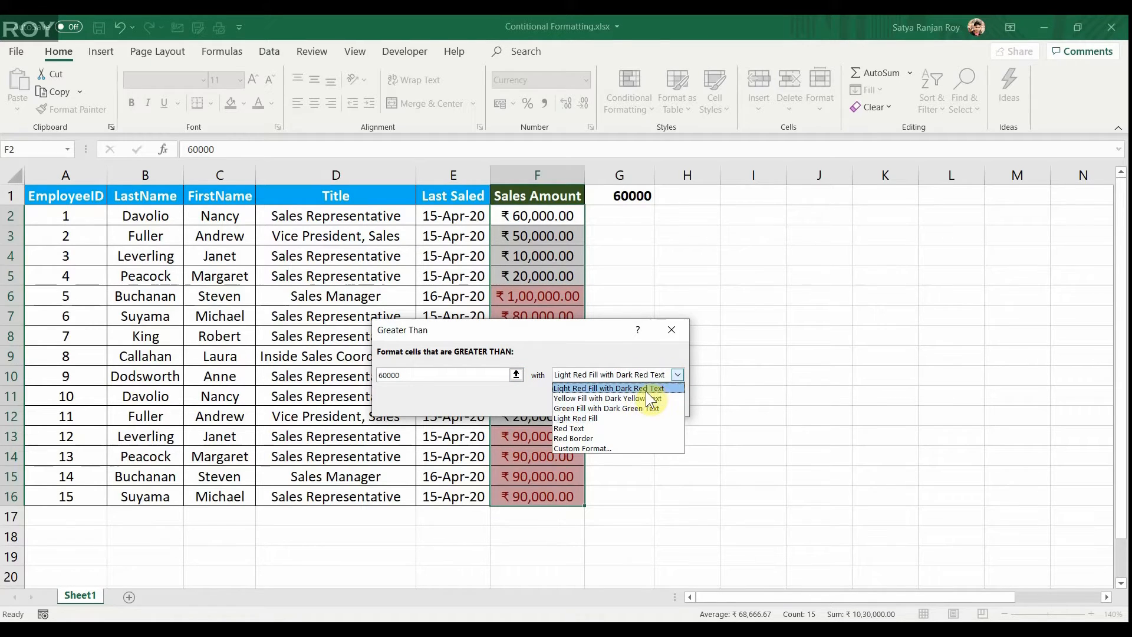
{"action": "left_click", "coordinate": [647, 388]}
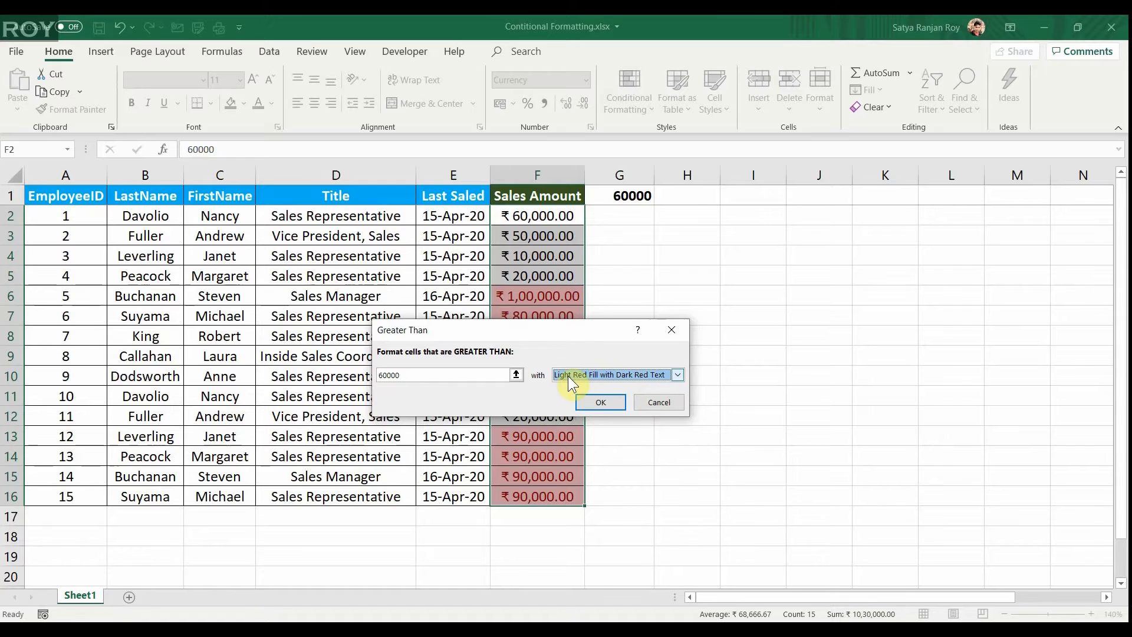
{"action": "left_click", "coordinate": [678, 372]}
{"action": "left_click", "coordinate": [646, 396]}
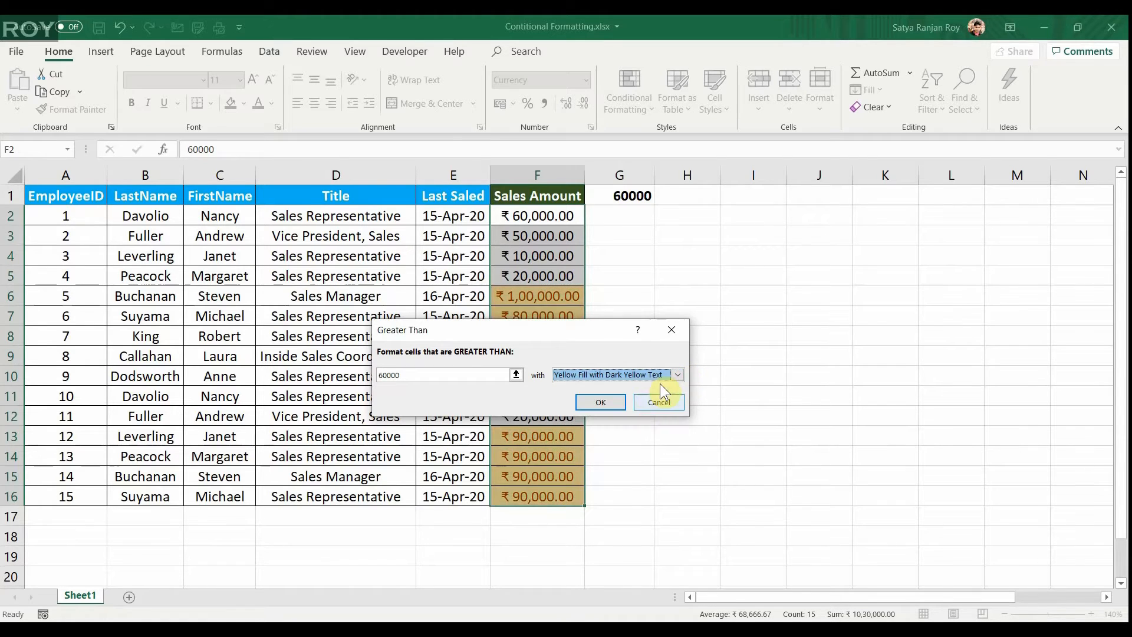
{"action": "left_click", "coordinate": [666, 377]}
{"action": "left_click", "coordinate": [639, 407]}
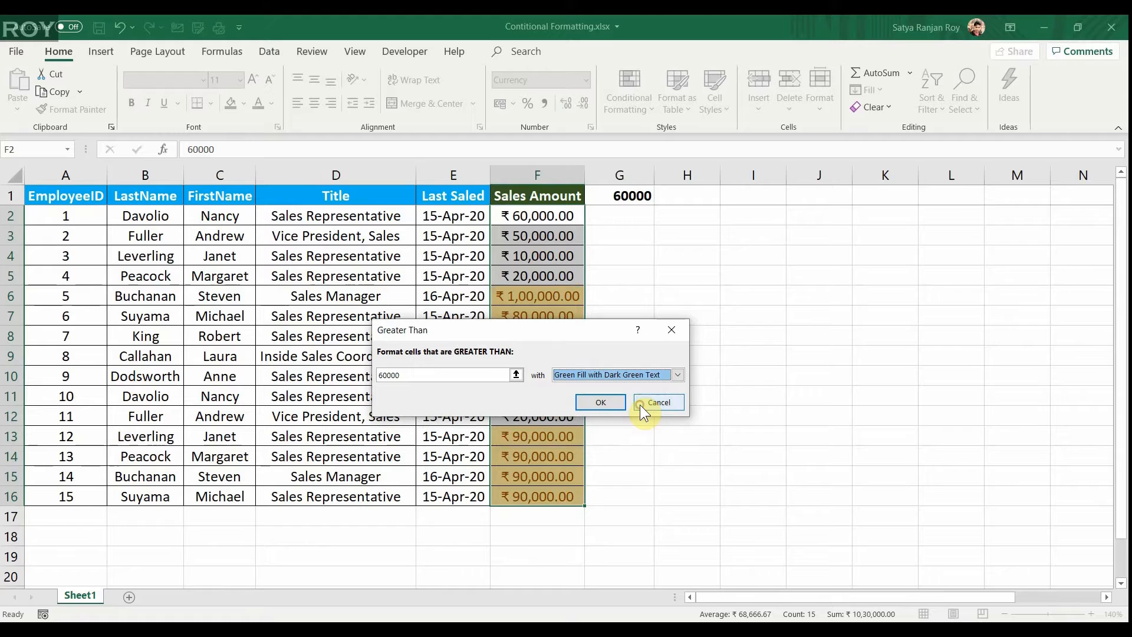
Give the Greater Than rule a custom format with a yellow background fill and apply it to the sales amounts.
{"action": "left_click", "coordinate": [675, 375]}
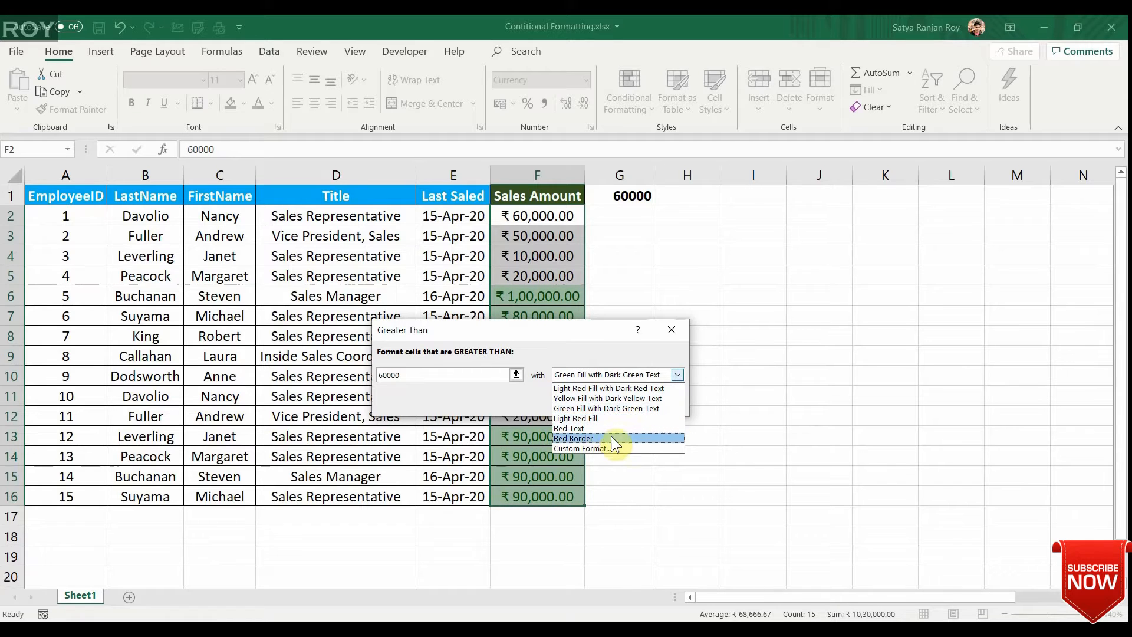
{"action": "left_click", "coordinate": [600, 447]}
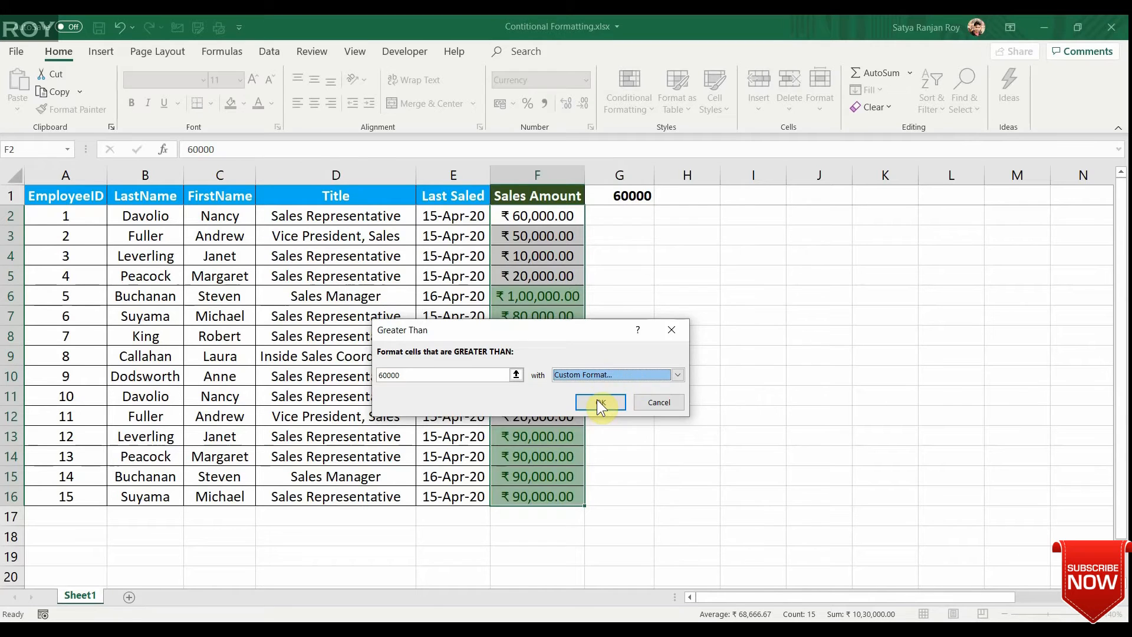
{"action": "left_click", "coordinate": [458, 180]}
{"action": "left_click", "coordinate": [504, 182]}
{"action": "left_click", "coordinate": [454, 181]}
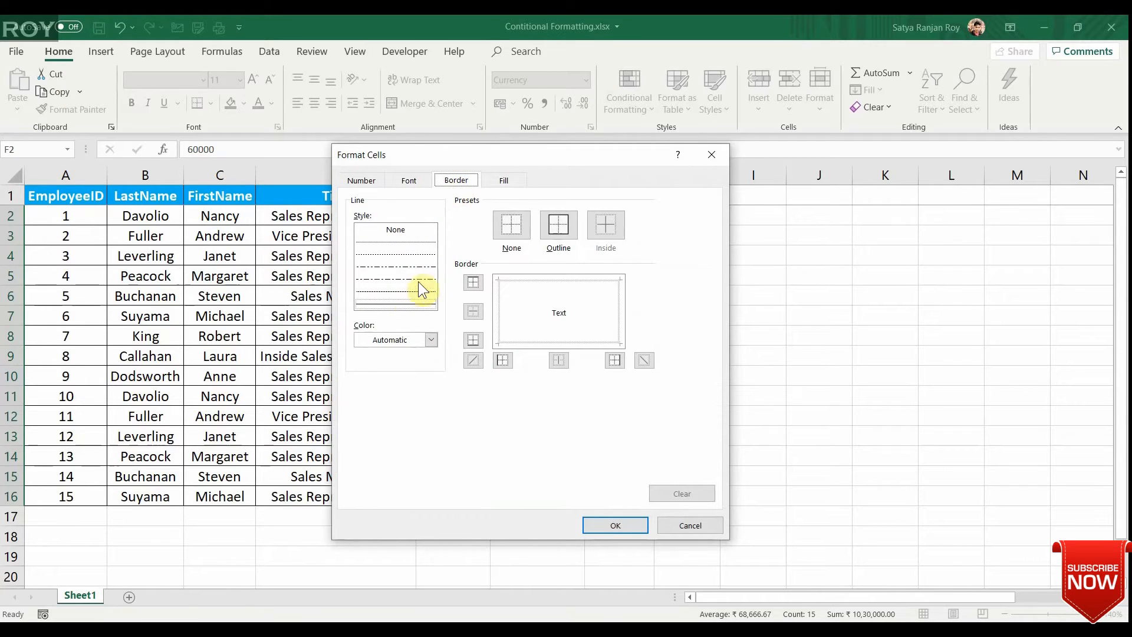
{"action": "left_click", "coordinate": [500, 181]}
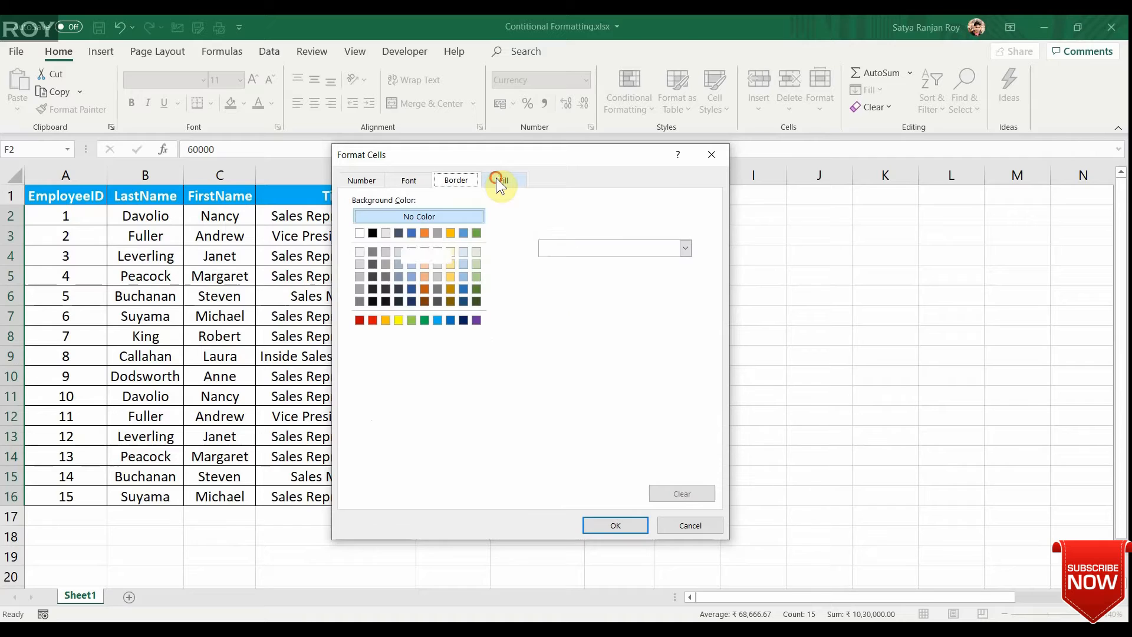
{"action": "left_click", "coordinate": [437, 320]}
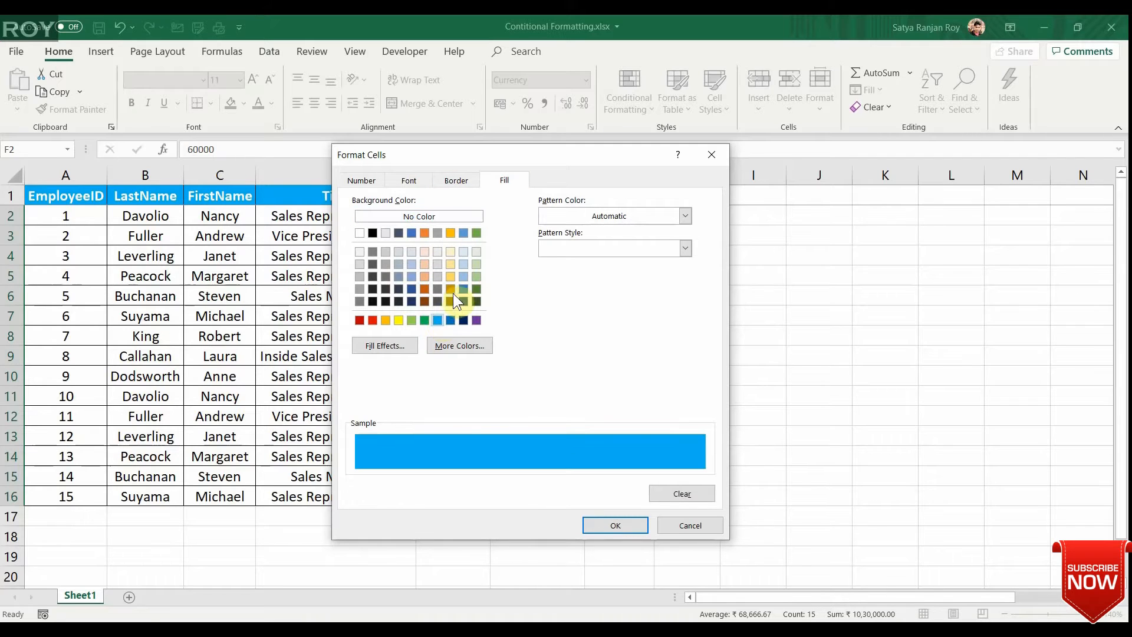
{"action": "left_click", "coordinate": [399, 320]}
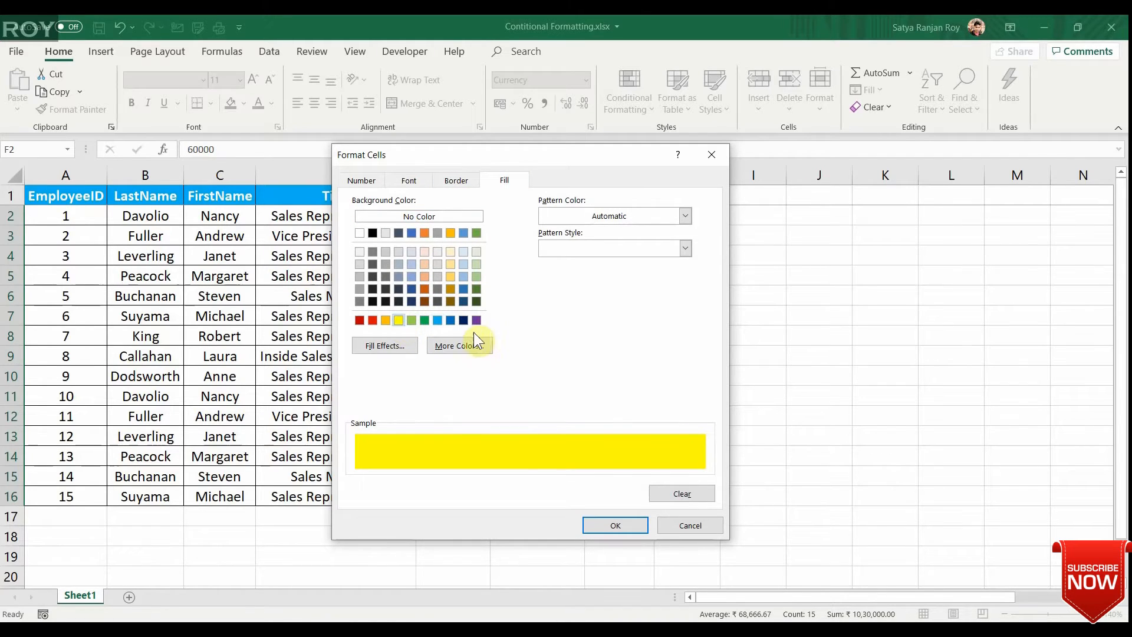
{"action": "left_click", "coordinate": [611, 527]}
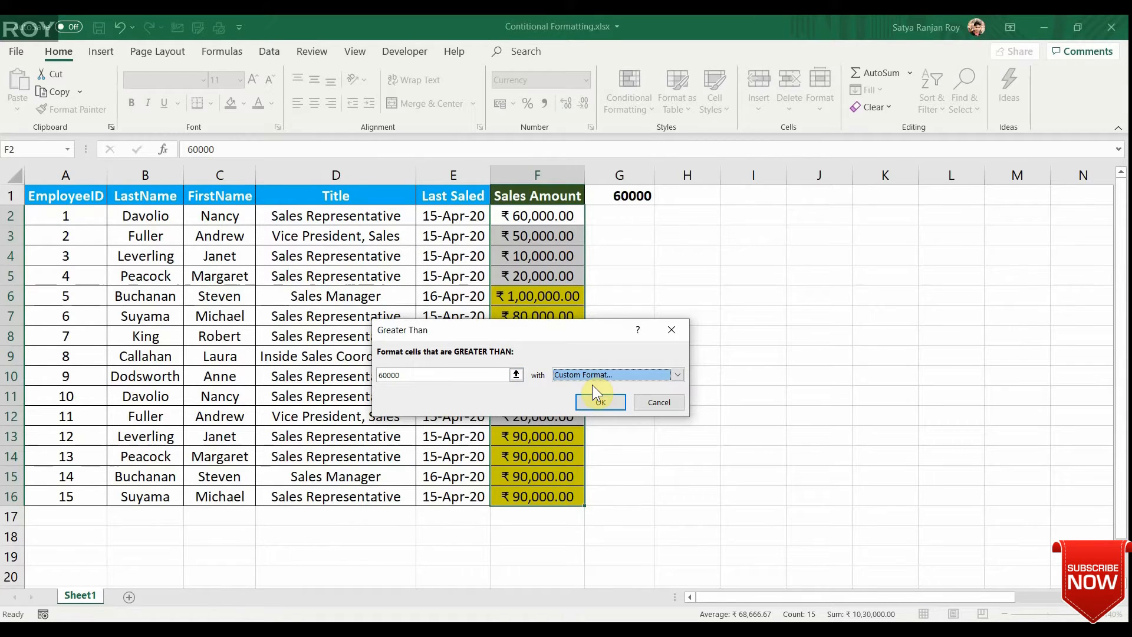
{"action": "left_click", "coordinate": [600, 401]}
{"action": "left_click", "coordinate": [615, 309]}
{"action": "key", "text": "Up"}
{"action": "key", "text": "Up"}
{"action": "key", "text": "Up"}
{"action": "key", "text": "Up"}
{"action": "key", "text": "Up"}
{"action": "key", "text": "Left"}
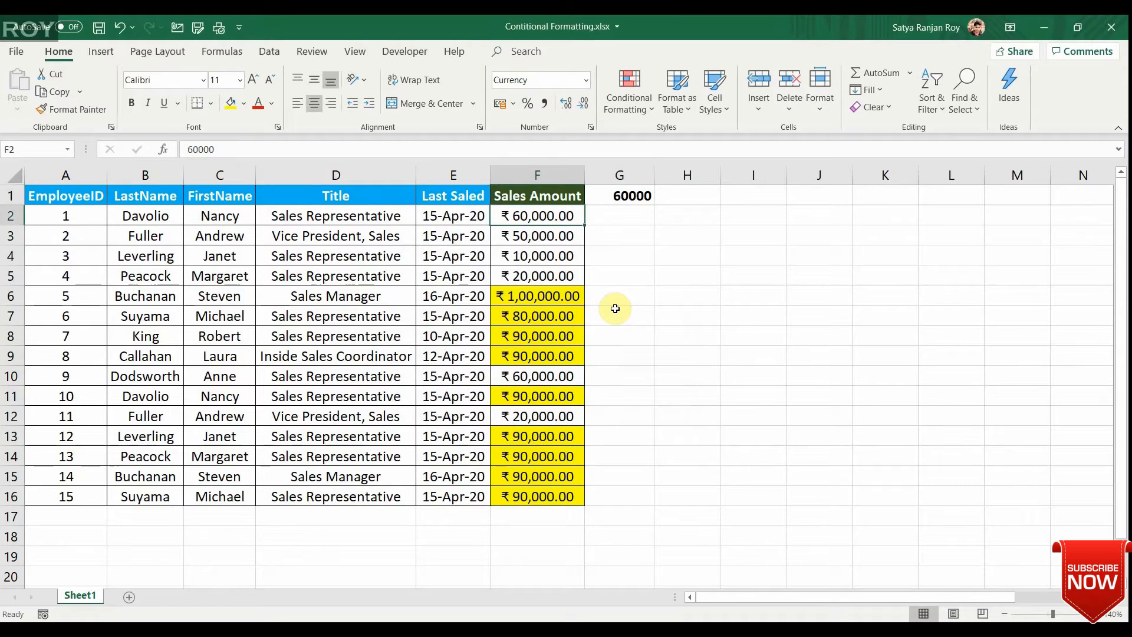
Clear the conditional formatting rules from the Sales Amount column only.
{"action": "key", "text": "ctrl+shift+Down"}
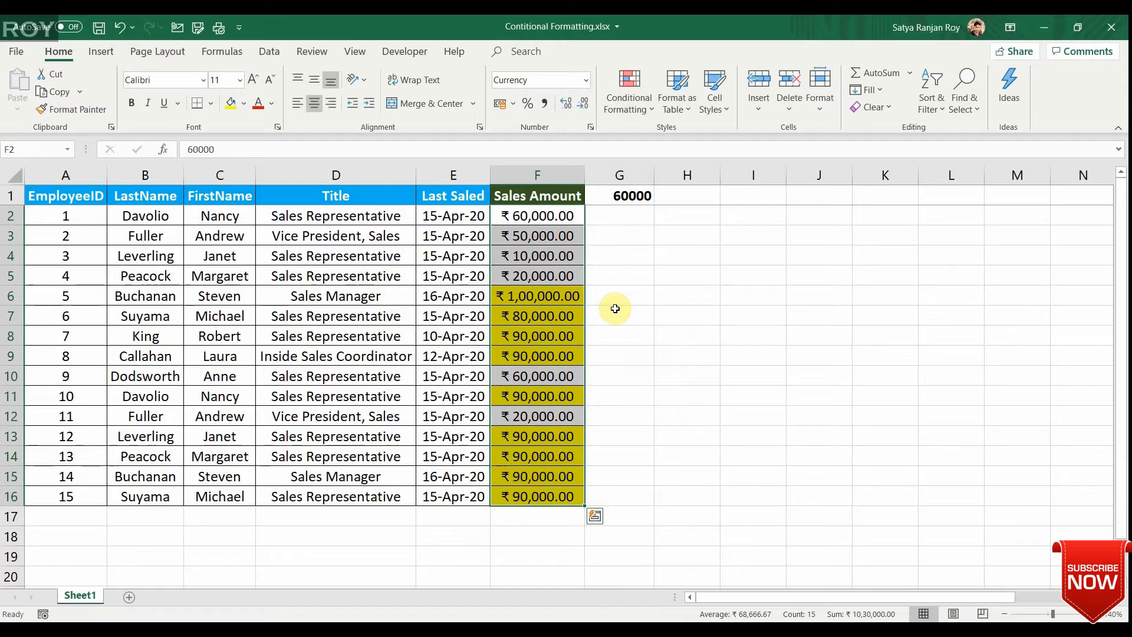
{"action": "key", "text": "ctrl+space"}
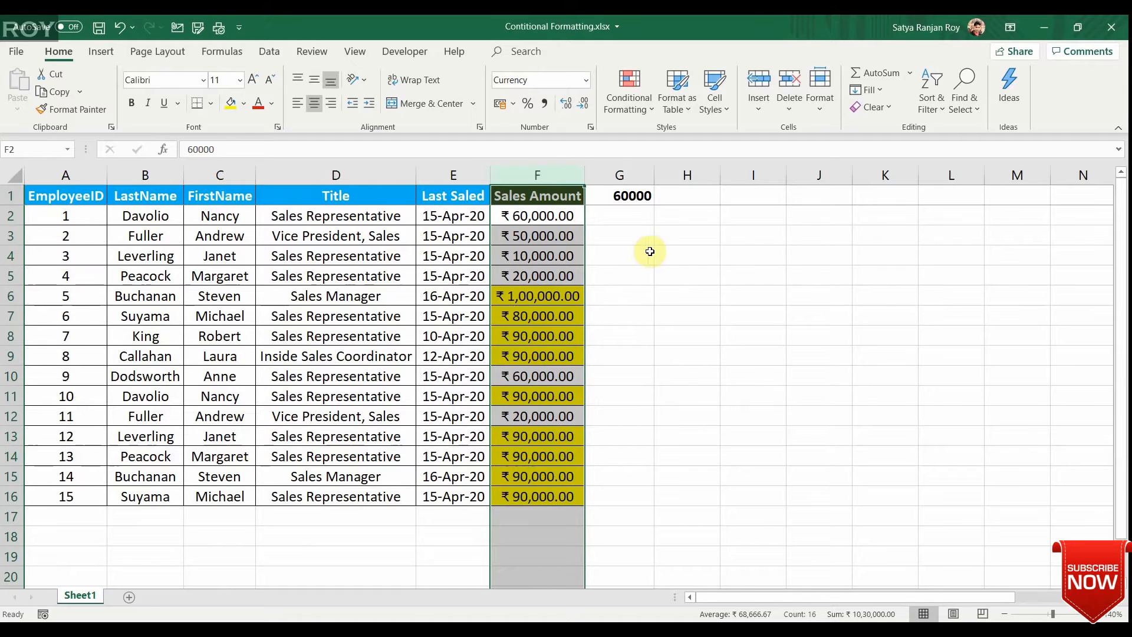
{"action": "left_click", "coordinate": [629, 100]}
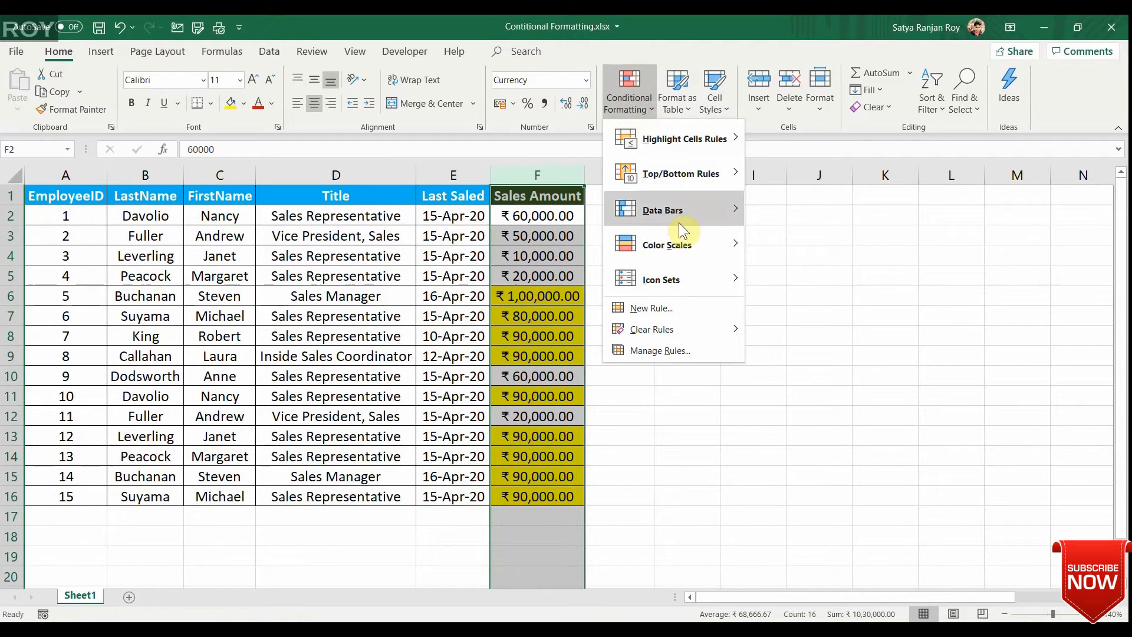
{"action": "mouse_move", "coordinate": [667, 322]}
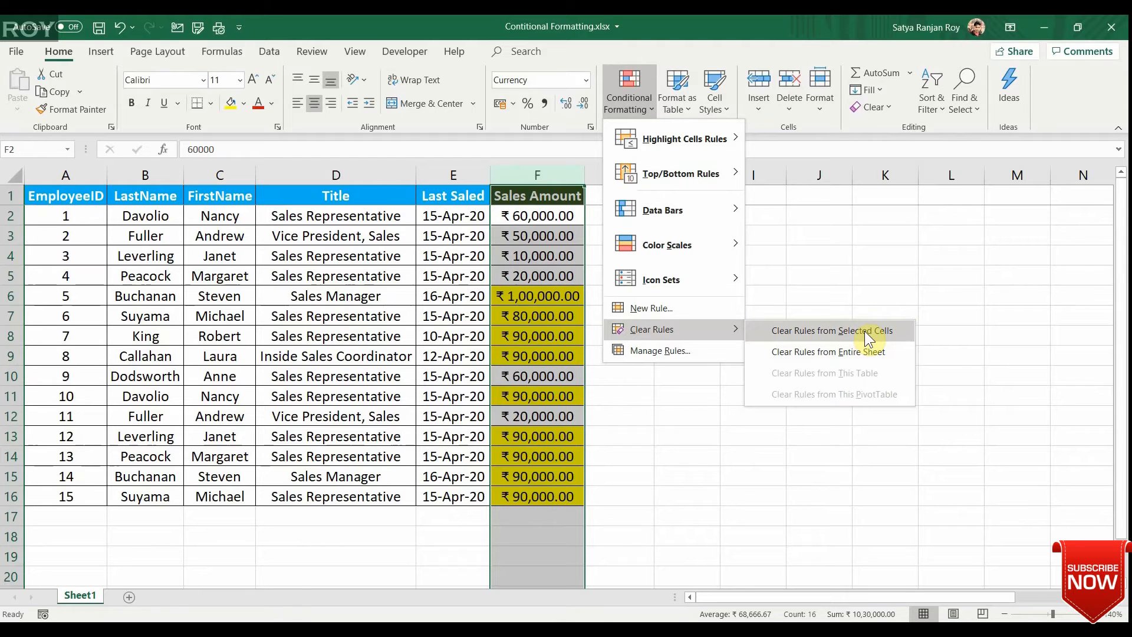
{"action": "mouse_move", "coordinate": [637, 283]}
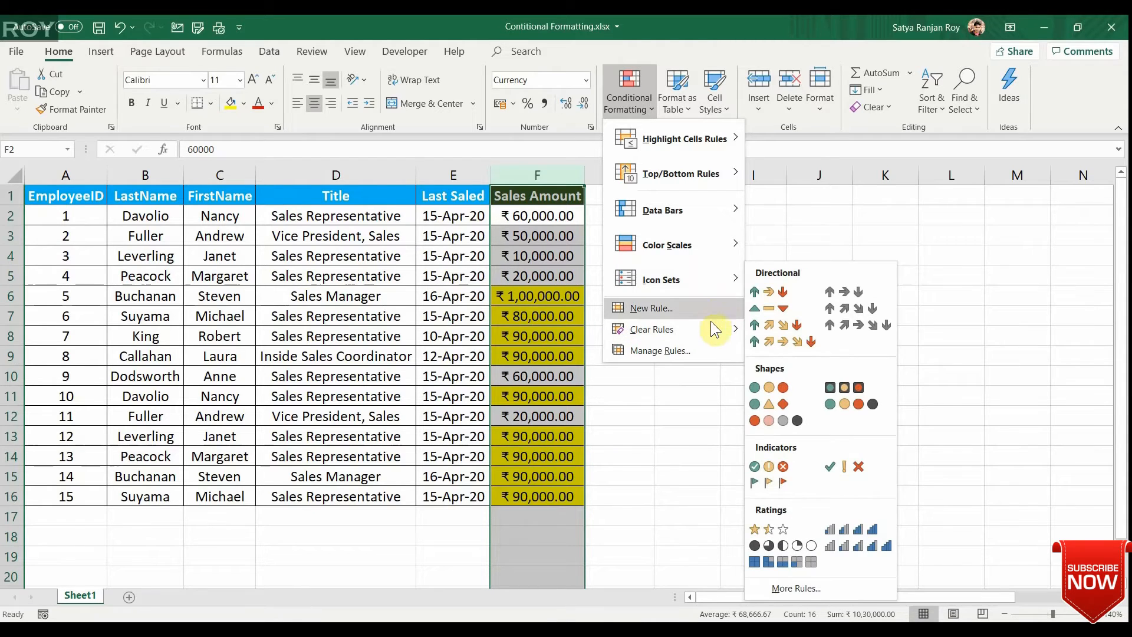
{"action": "mouse_move", "coordinate": [710, 324]}
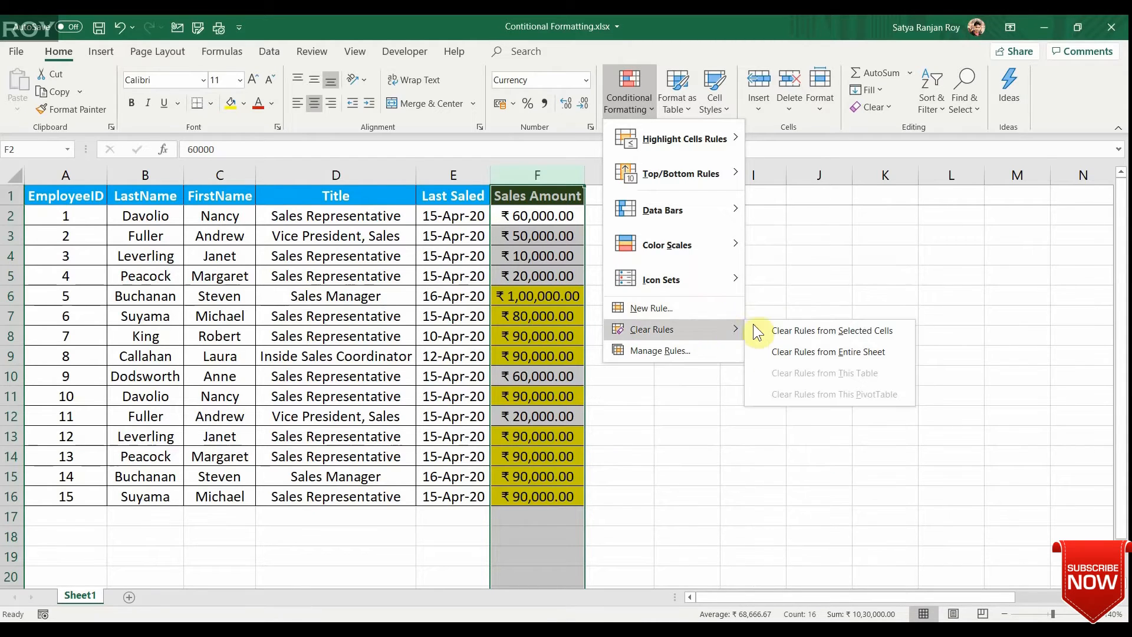
{"action": "left_click", "coordinate": [799, 326]}
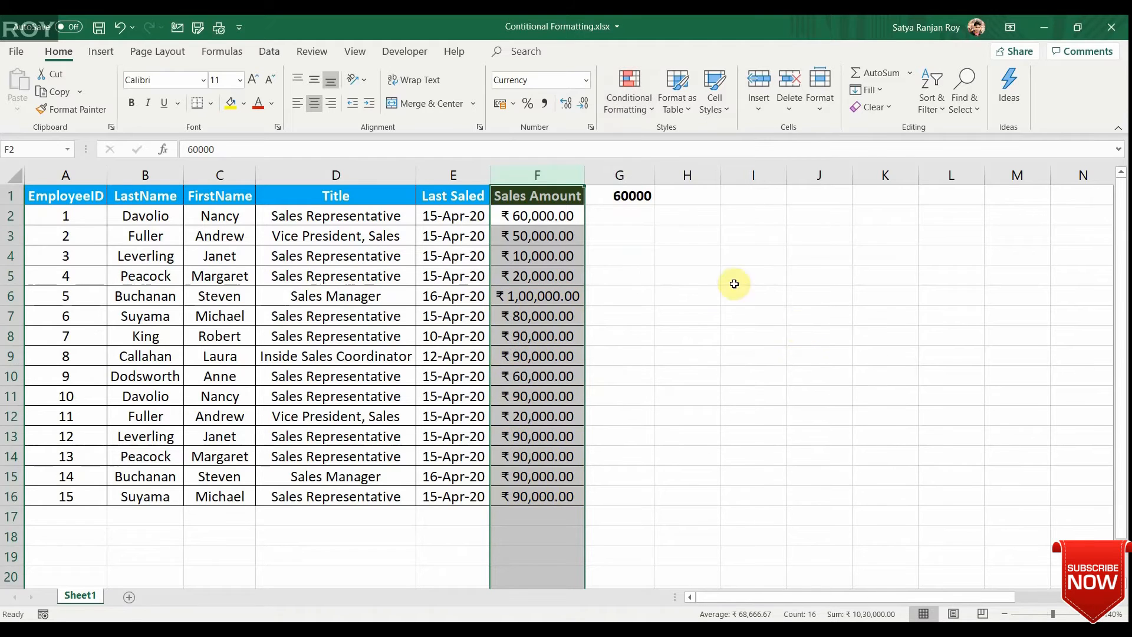
Highlight cells in the Sales Amount column that are less than 60000 with Light Red Fill with Dark Red Text.
{"action": "left_click", "coordinate": [557, 210]}
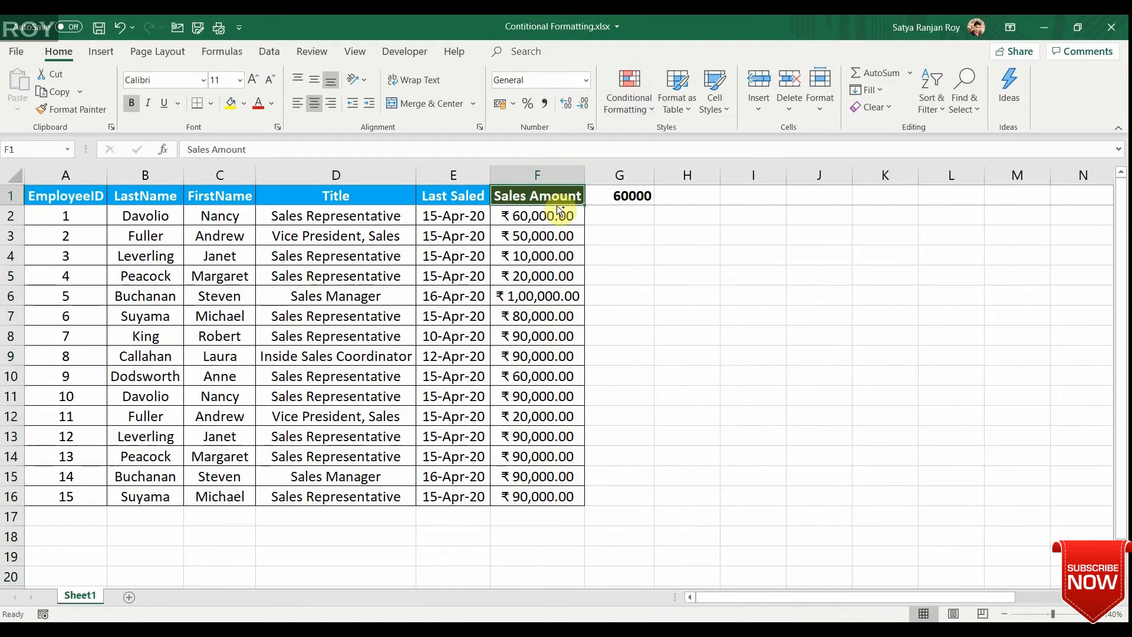
{"action": "key", "text": "ctrl+space"}
{"action": "left_click", "coordinate": [629, 105]}
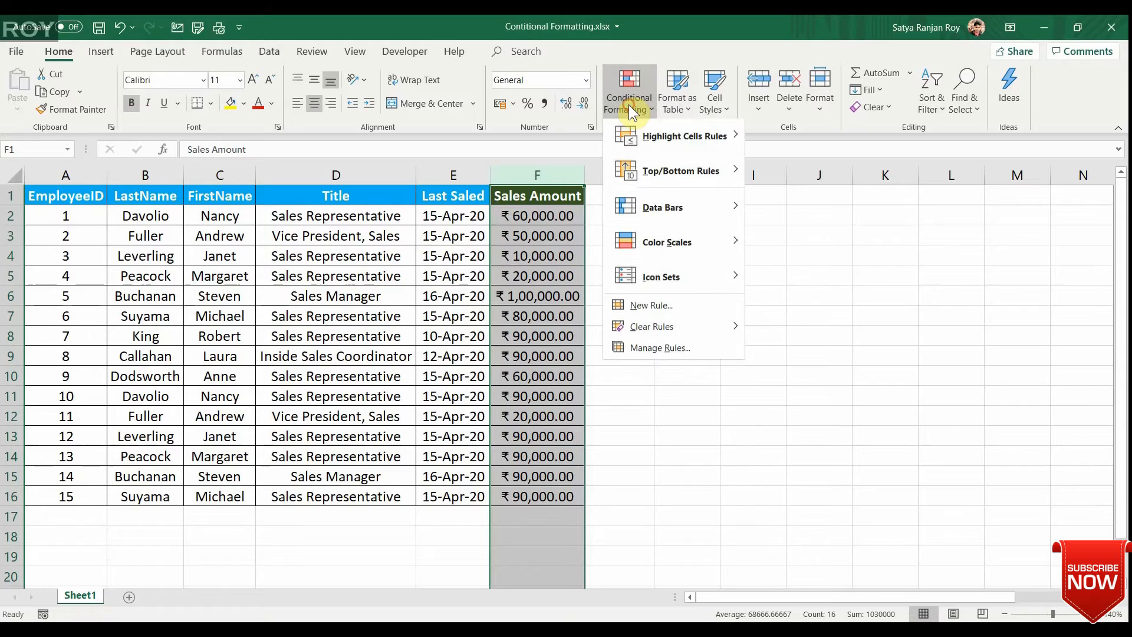
{"action": "mouse_move", "coordinate": [674, 138]}
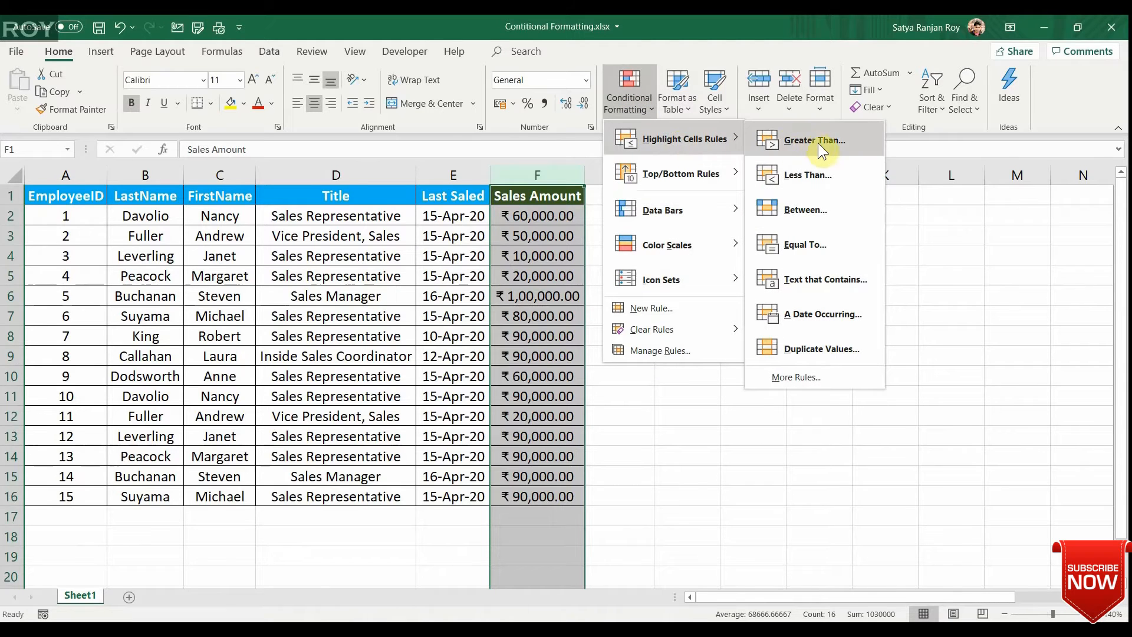
{"action": "left_click", "coordinate": [813, 176]}
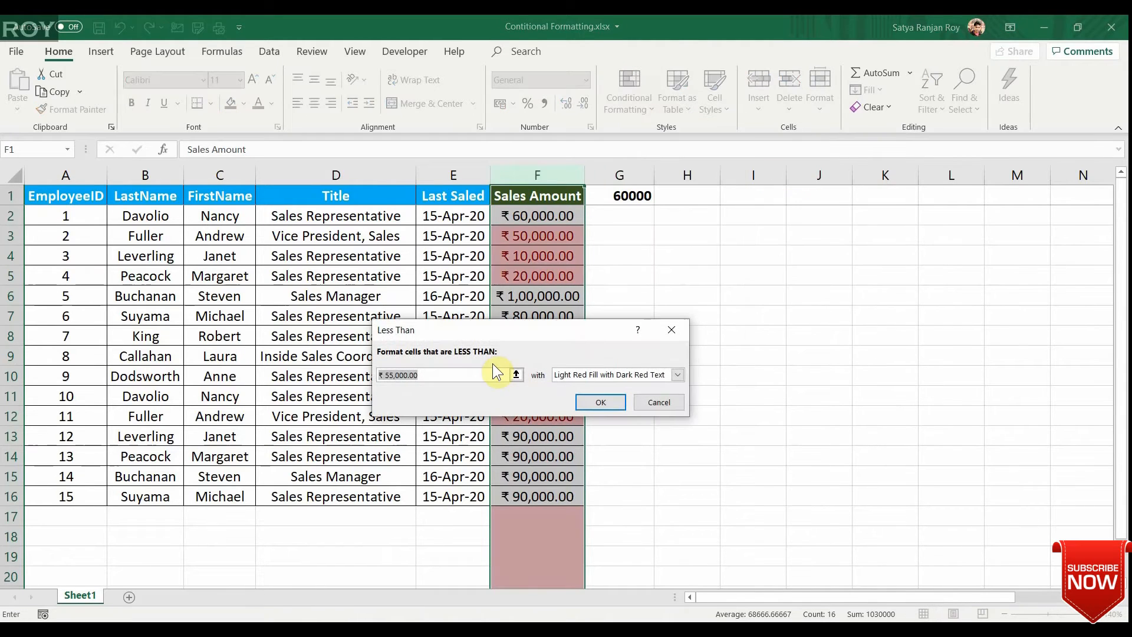
{"action": "left_click", "coordinate": [445, 377]}
{"action": "key", "text": "BackSpace"}
{"action": "key", "text": "BackSpace"}
{"action": "key", "text": "BackSpace"}
{"action": "key", "text": "BackSpace"}
{"action": "key", "text": "BackSpace"}
{"action": "key", "text": "BackSpace"}
{"action": "key", "text": "BackSpace"}
{"action": "key", "text": "BackSpace"}
{"action": "key", "text": "BackSpace"}
{"action": "key", "text": "BackSpace"}
{"action": "key", "text": "BackSpace"}
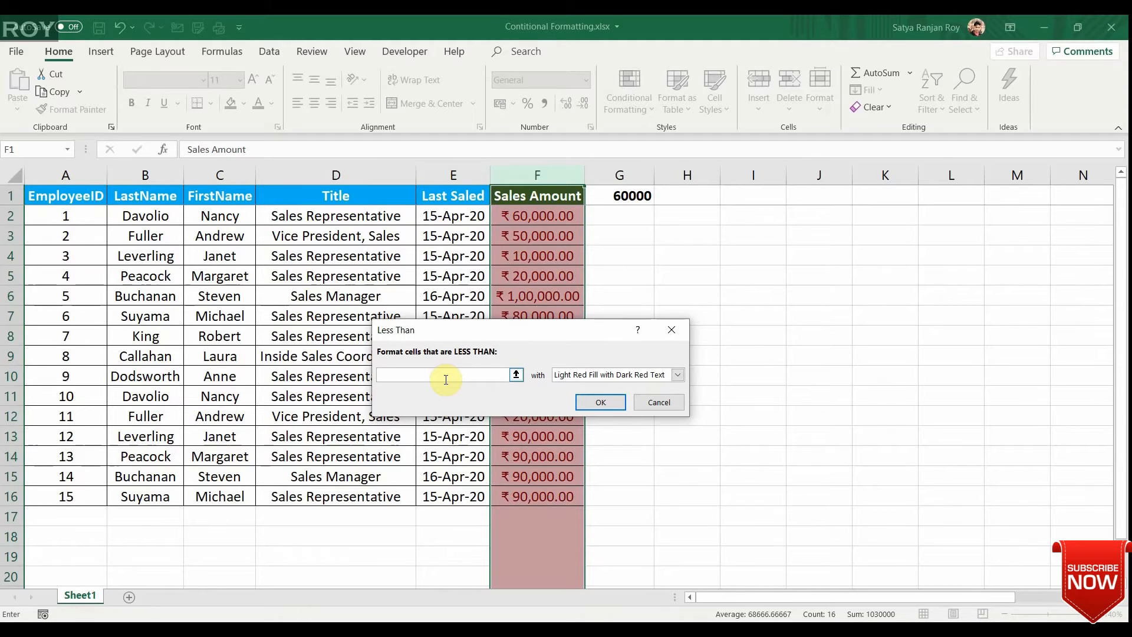
{"action": "type", "text": "60000"}
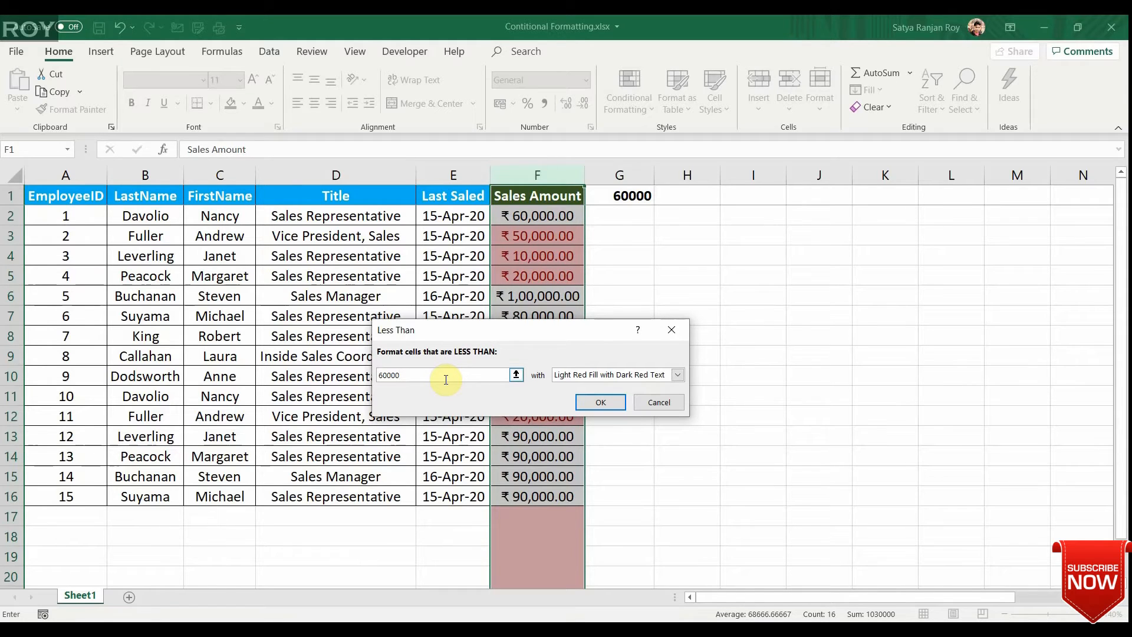
{"action": "left_click", "coordinate": [598, 403]}
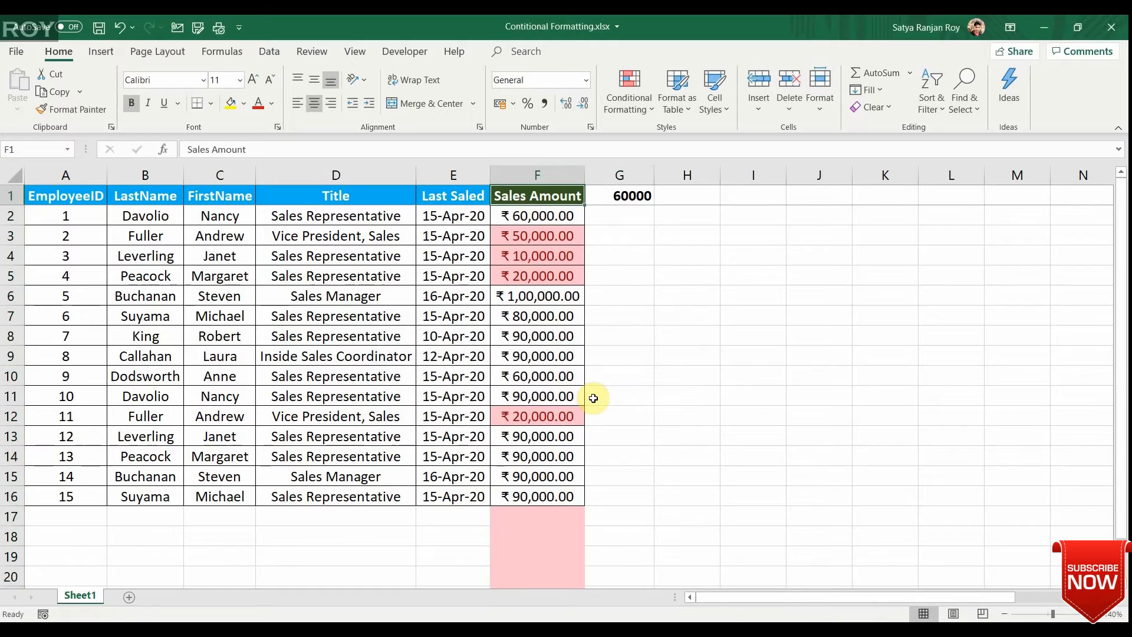
Examine the Less Than formatting down column F, including the empty cells below the table.
{"action": "key", "text": "Down"}
{"action": "key", "text": "Down"}
{"action": "key", "text": "Down"}
{"action": "key", "text": "Down"}
{"action": "key", "text": "Down"}
{"action": "key", "text": "Down"}
{"action": "key", "text": "Down"}
{"action": "key", "text": "Down"}
{"action": "key", "text": "Down"}
{"action": "key", "text": "Down"}
{"action": "key", "text": "Down"}
{"action": "key", "text": "Down"}
{"action": "key", "text": "Down"}
{"action": "key", "text": "Down"}
{"action": "key", "text": "Down"}
{"action": "key", "text": "Down"}
{"action": "key", "text": "Down"}
{"action": "key", "text": "Down"}
{"action": "key", "text": "Down"}
{"action": "key", "text": "Down"}
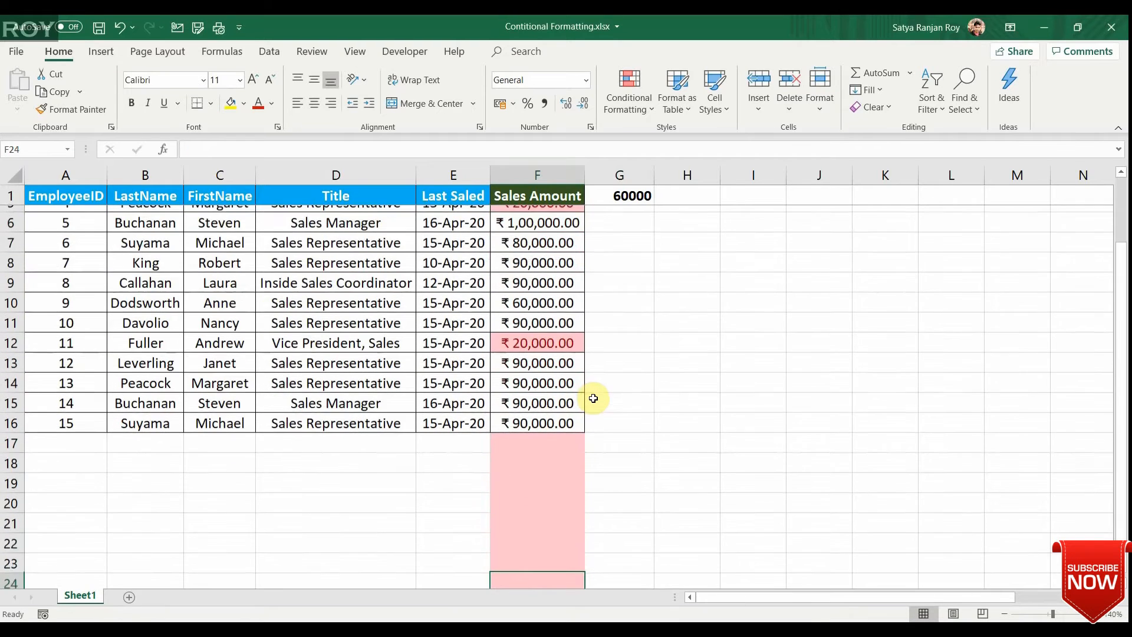
{"action": "scroll", "coordinate": [594, 399], "scroll_direction": "down", "scroll_amount": 1}
{"action": "left_click", "coordinate": [593, 399]}
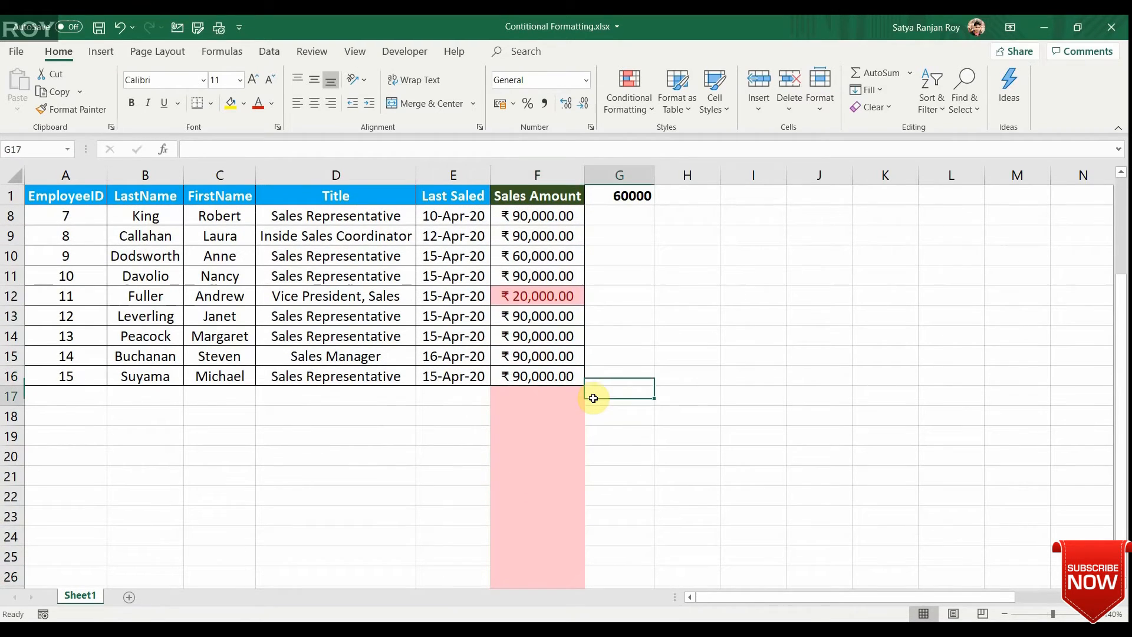
{"action": "key", "text": "Left"}
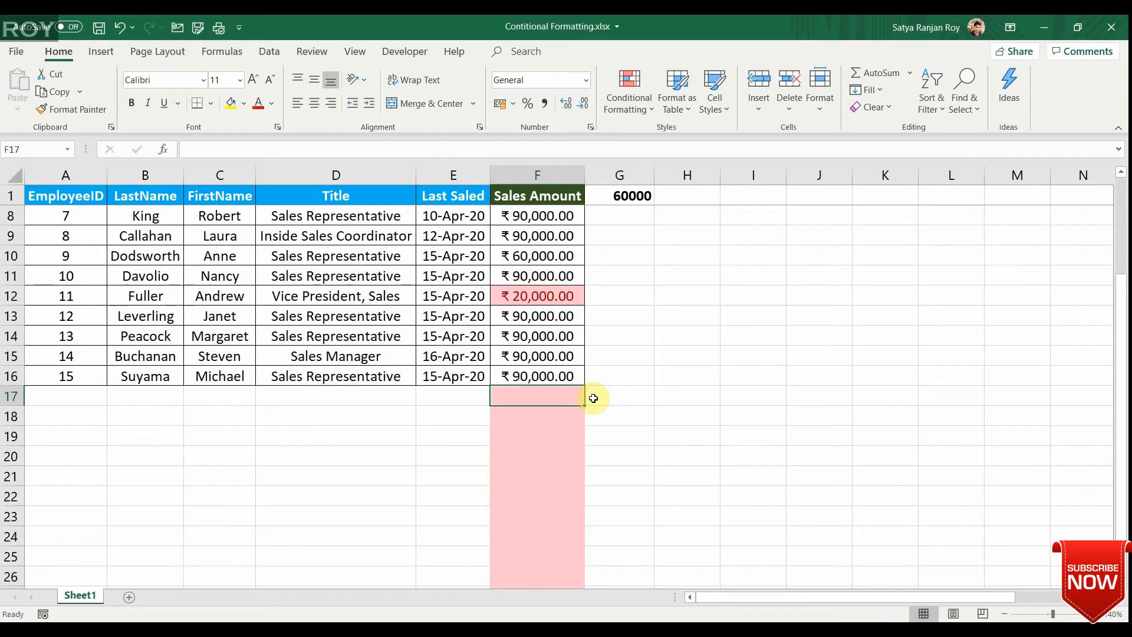
{"action": "key", "text": "Right"}
{"action": "key", "text": "ctrl+Up"}
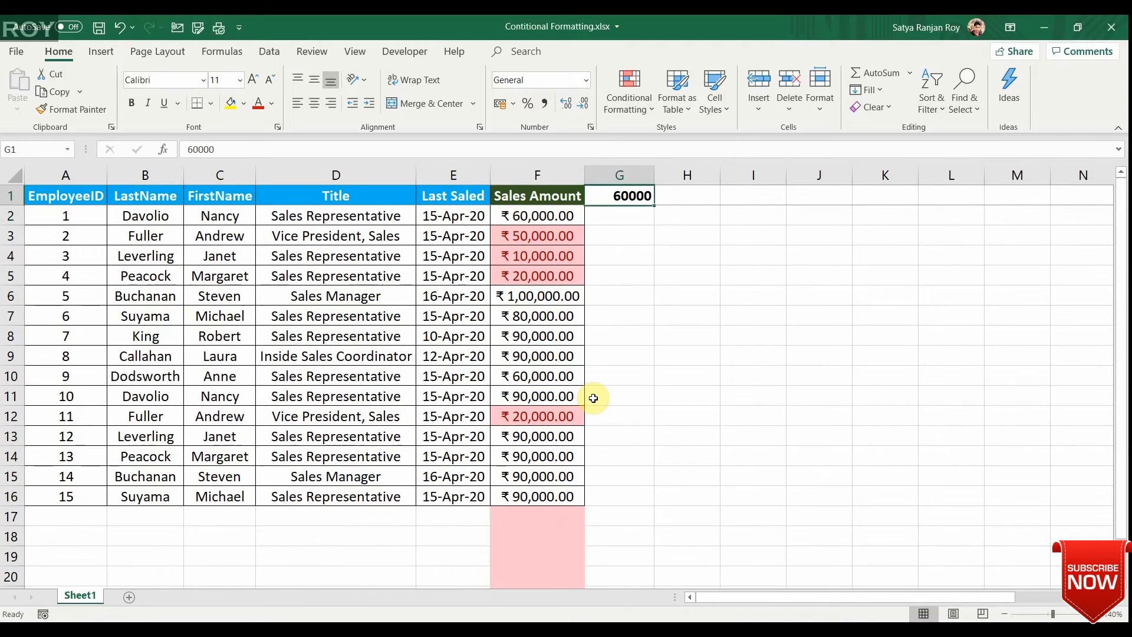
{"action": "key", "text": "Down"}
{"action": "key", "text": "Left"}
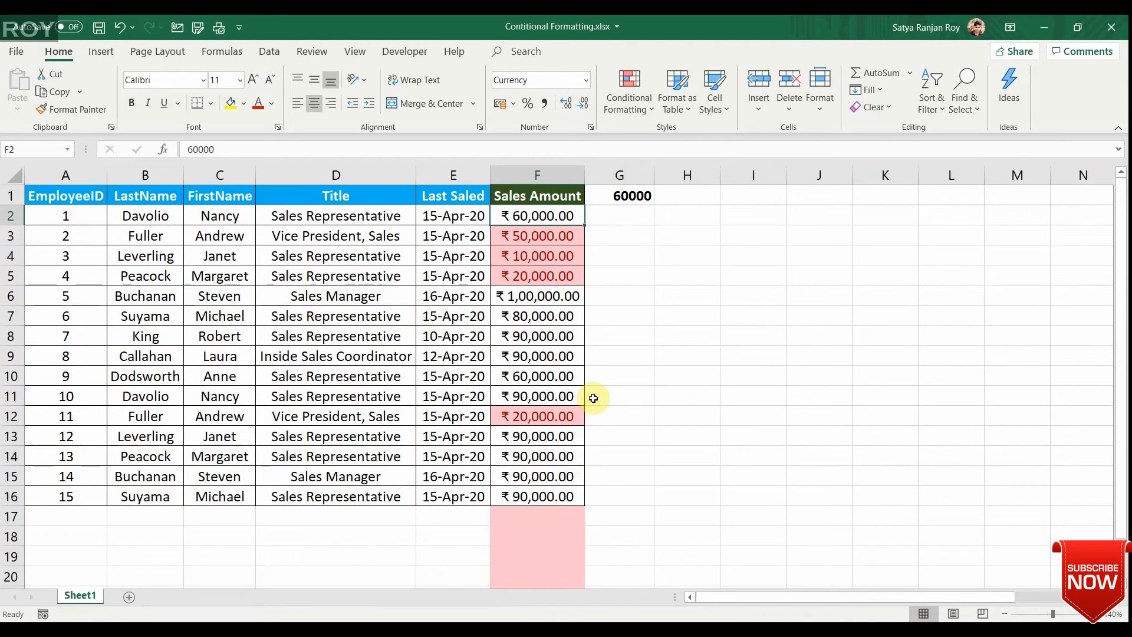
{"action": "key", "text": "ctrl+space"}
{"action": "key", "text": "Down"}
{"action": "key", "text": "Down"}
{"action": "key", "text": "Down"}
{"action": "key", "text": "Down"}
{"action": "key", "text": "Down"}
{"action": "key", "text": "Down"}
{"action": "key", "text": "Down"}
{"action": "key", "text": "Down"}
{"action": "key", "text": "Down"}
{"action": "key", "text": "Down"}
{"action": "key", "text": "Down"}
{"action": "key", "text": "Down"}
{"action": "key", "text": "Down"}
{"action": "key", "text": "Down"}
{"action": "key", "text": "Down"}
{"action": "key", "text": "Down"}
{"action": "key", "text": "Down"}
{"action": "key", "text": "Down"}
{"action": "key", "text": "Down"}
{"action": "key", "text": "Down"}
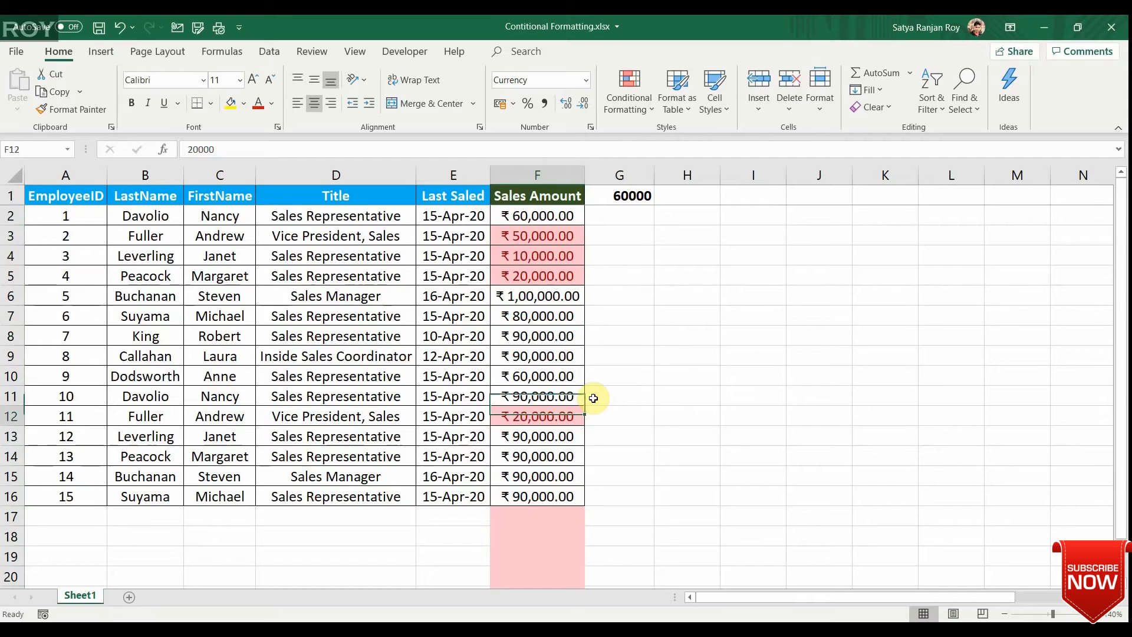
{"action": "key", "text": "Up"}
{"action": "key", "text": "Up"}
{"action": "key", "text": "Up"}
{"action": "key", "text": "Up"}
{"action": "key", "text": "Up"}
{"action": "key", "text": "Up"}
{"action": "key", "text": "Up"}
{"action": "key", "text": "Up"}
{"action": "key", "text": "Up"}
{"action": "key", "text": "Up"}
{"action": "key", "text": "Up"}
{"action": "key", "text": "Up"}
{"action": "key", "text": "Up"}
{"action": "key", "text": "Up"}
{"action": "key", "text": "Up"}
{"action": "key", "text": "Up"}
{"action": "key", "text": "Up"}
{"action": "key", "text": "Up"}
{"action": "key", "text": "Up"}
{"action": "key", "text": "Up"}
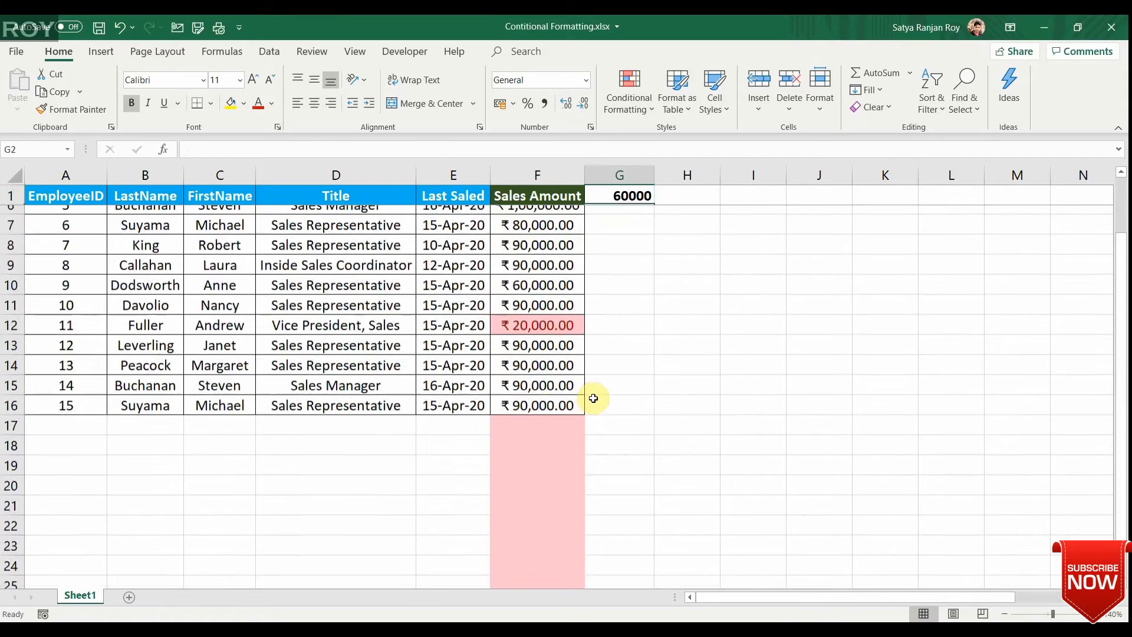
Clear the Less Than rule from the whole Sales Amount column.
{"action": "left_click", "coordinate": [629, 91]}
{"action": "mouse_move", "coordinate": [689, 330]}
{"action": "left_click", "coordinate": [794, 335]}
{"action": "left_click", "coordinate": [794, 335]}
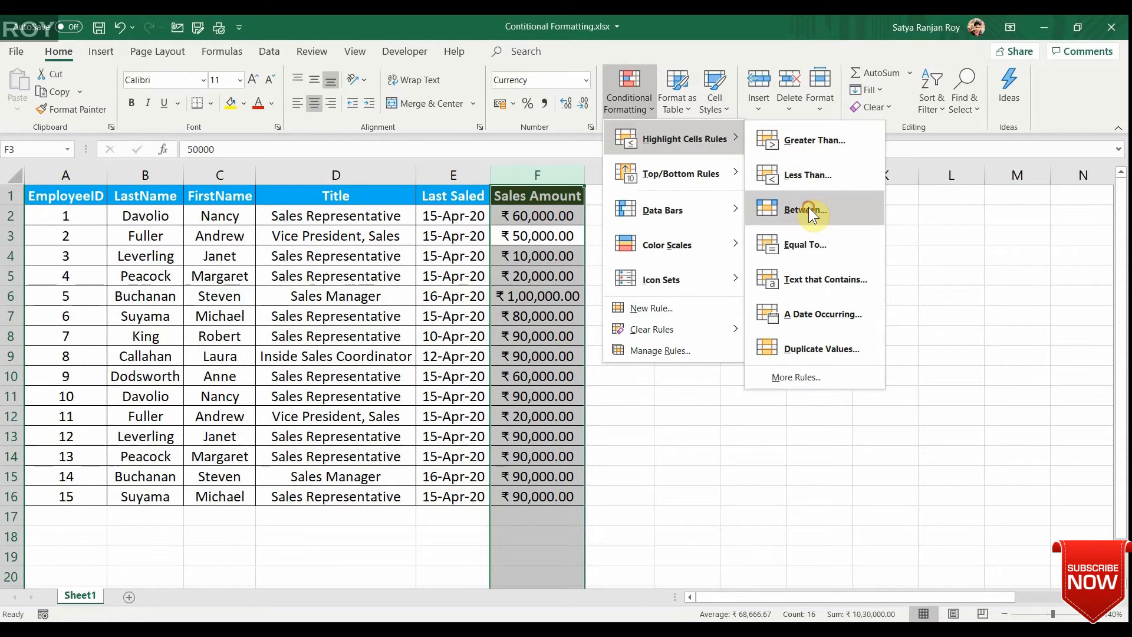
Start a Between highlight rule on the Sales Amount column with 50000 and 70000 as the limits.
{"action": "left_click", "coordinate": [809, 209]}
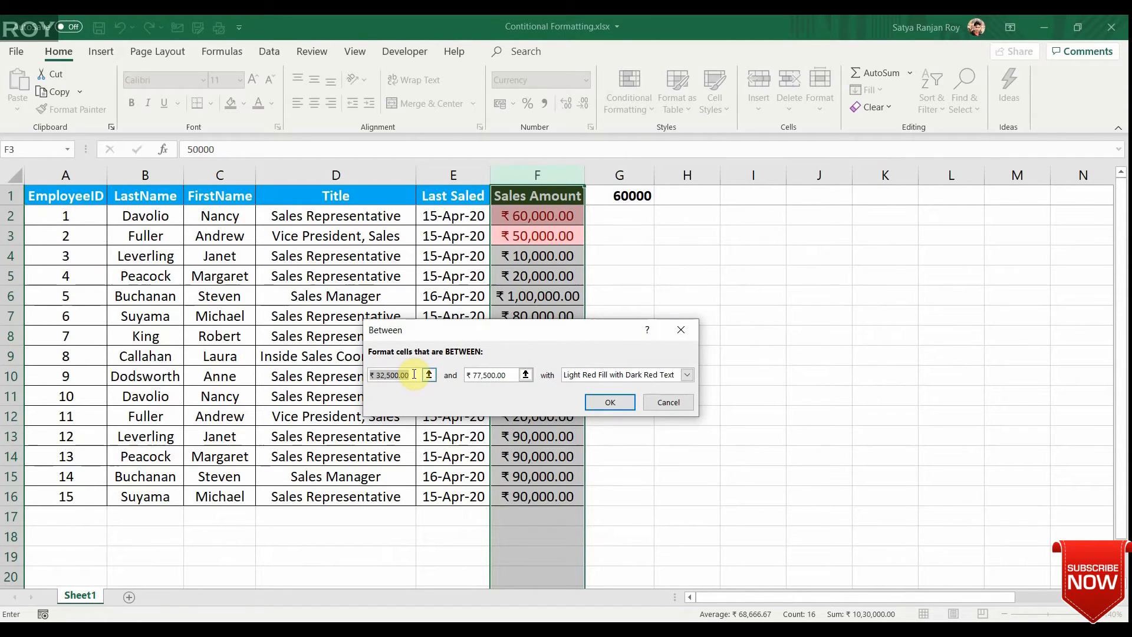
{"action": "left_click_drag", "start_coordinate": [371, 372], "coordinate": [407, 375]}
{"action": "type", "text": "50000"}
{"action": "left_click", "coordinate": [508, 377]}
{"action": "key", "text": "BackSpace"}
{"action": "key", "text": "BackSpace"}
{"action": "key", "text": "BackSpace"}
{"action": "key", "text": "BackSpace"}
{"action": "key", "text": "BackSpace"}
{"action": "key", "text": "BackSpace"}
{"action": "key", "text": "BackSpace"}
{"action": "key", "text": "BackSpace"}
{"action": "key", "text": "BackSpace"}
{"action": "key", "text": "BackSpace"}
{"action": "key", "text": "BackSpace"}
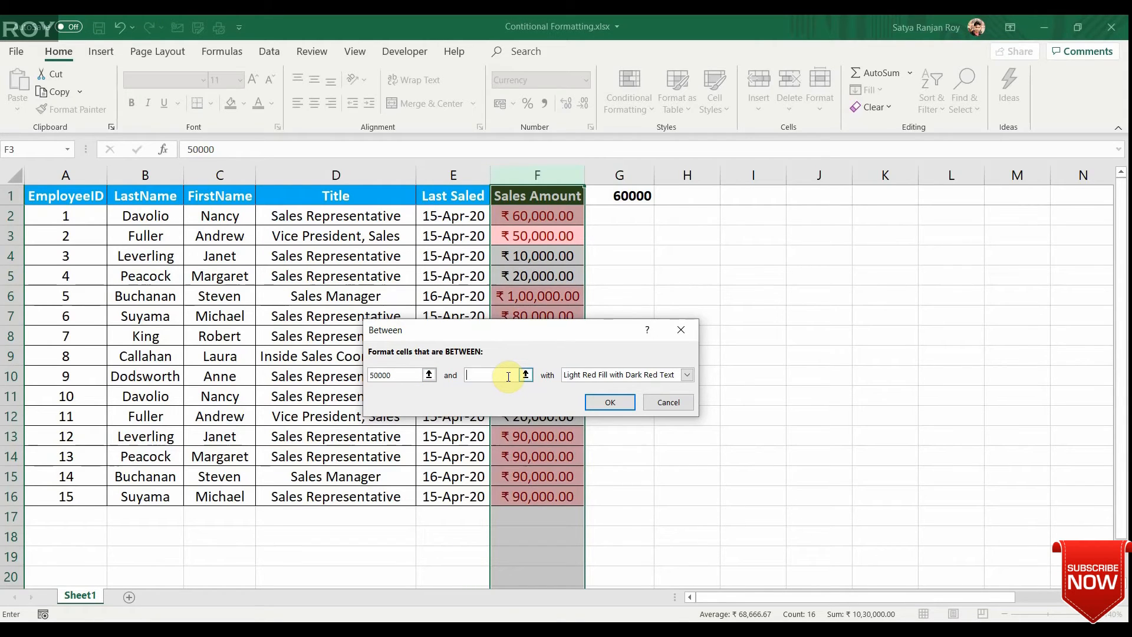
{"action": "type", "text": "7000"}
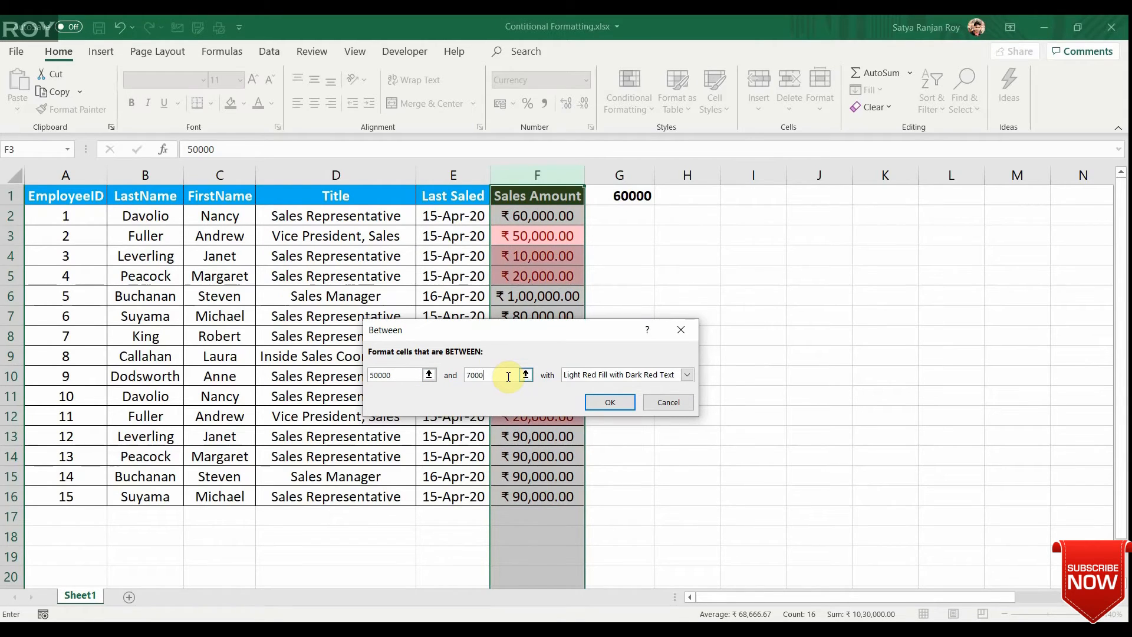
{"action": "type", "text": "0"}
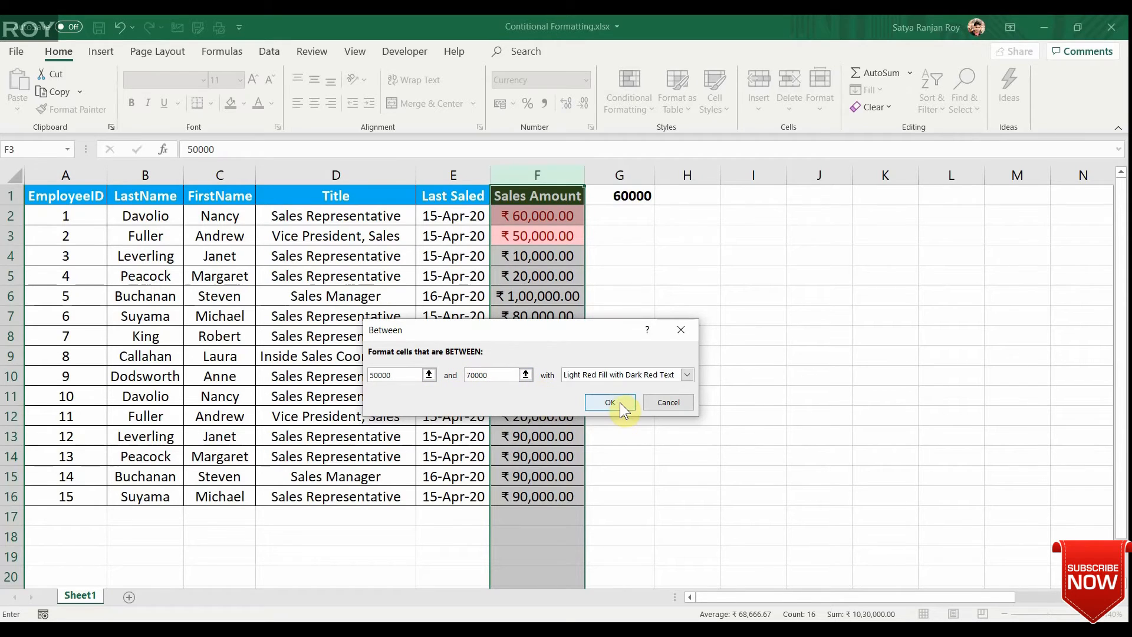
Set the Between rule's format to Green Fill with Dark Green Text and apply it to the Sales Amount column.
{"action": "left_click", "coordinate": [641, 376]}
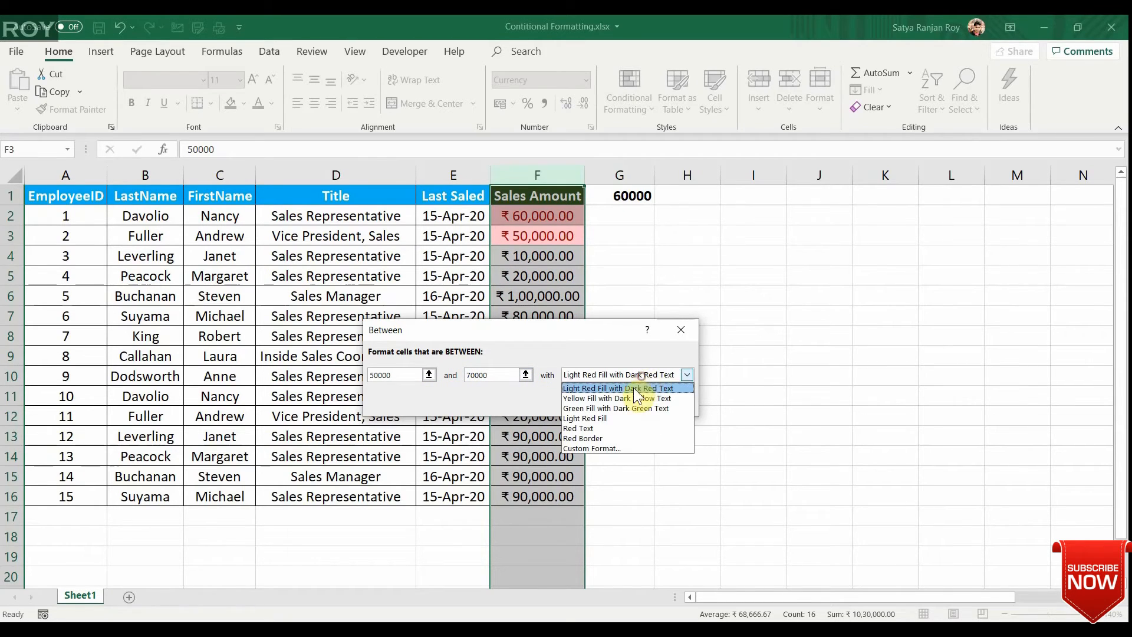
{"action": "left_click", "coordinate": [620, 404]}
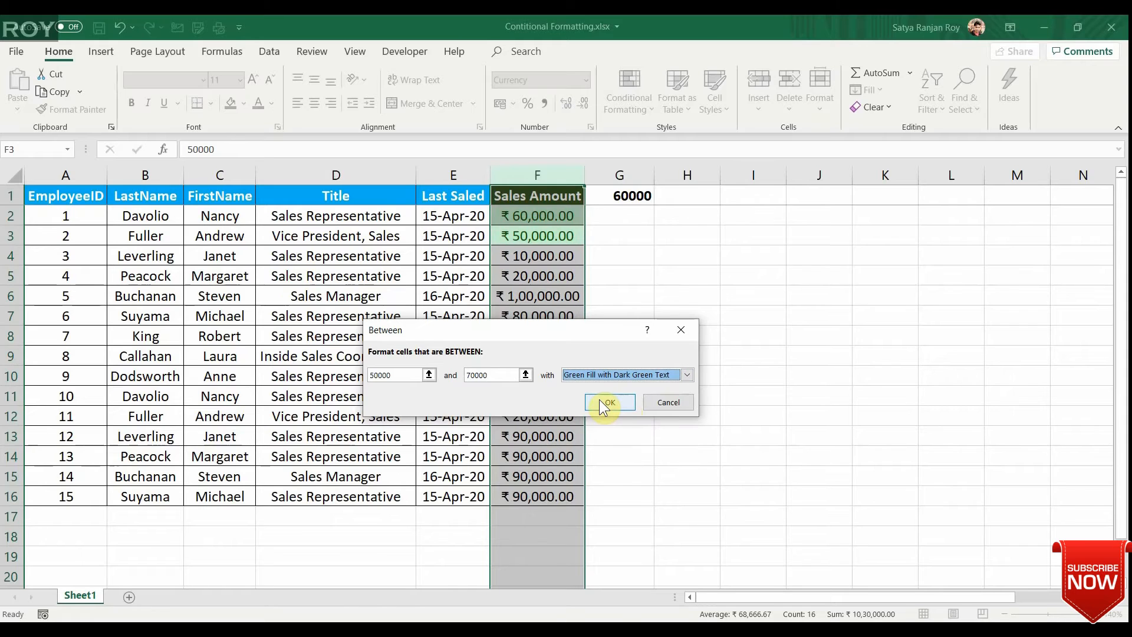
{"action": "left_click", "coordinate": [599, 399]}
{"action": "left_click", "coordinate": [606, 309]}
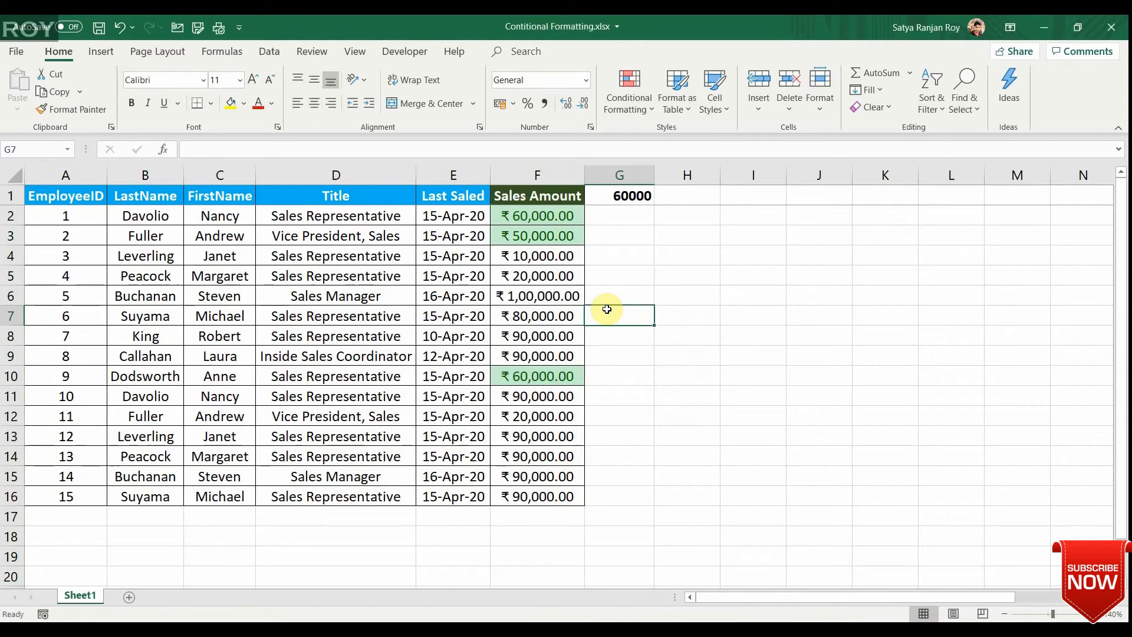
{"action": "key", "text": "Left"}
{"action": "key", "text": "Up"}
{"action": "key", "text": "Up"}
{"action": "key", "text": "Up"}
{"action": "key", "text": "Up"}
{"action": "key", "text": "Up"}
{"action": "key", "text": "Down"}
{"action": "key", "text": "Up"}
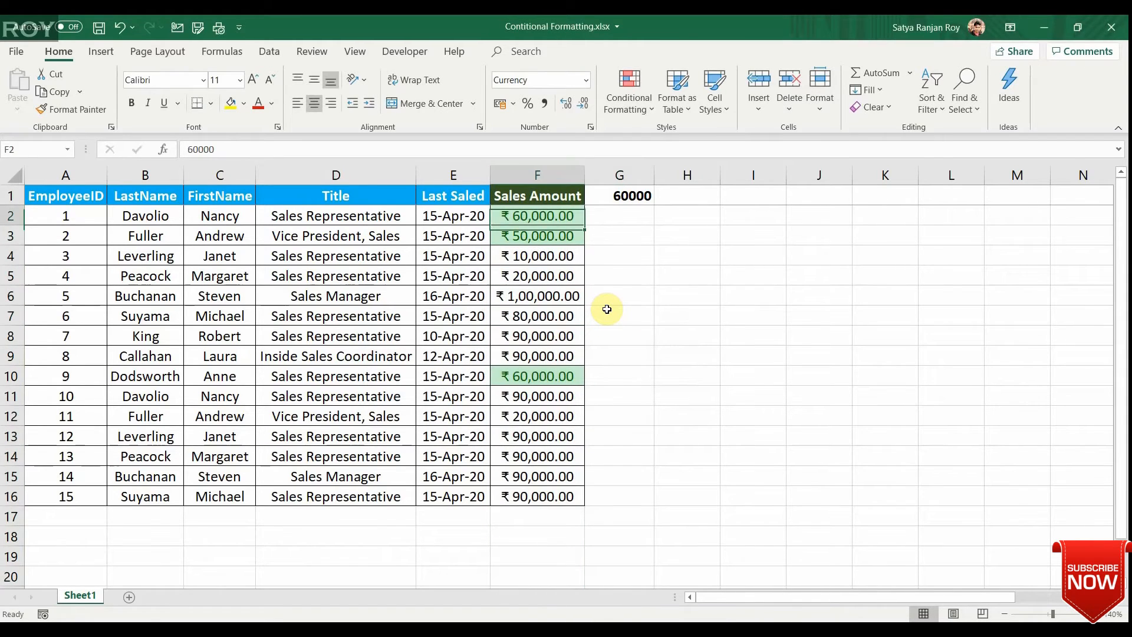
{"action": "key", "text": "ctrl+shift+Down"}
{"action": "key", "text": "Down"}
{"action": "key", "text": "Up"}
{"action": "key", "text": "Up"}
{"action": "key", "text": "Down"}
Select the entire Sales Amount column and clear the Between rule from it.
{"action": "key", "text": "ctrl+shift+Down"}
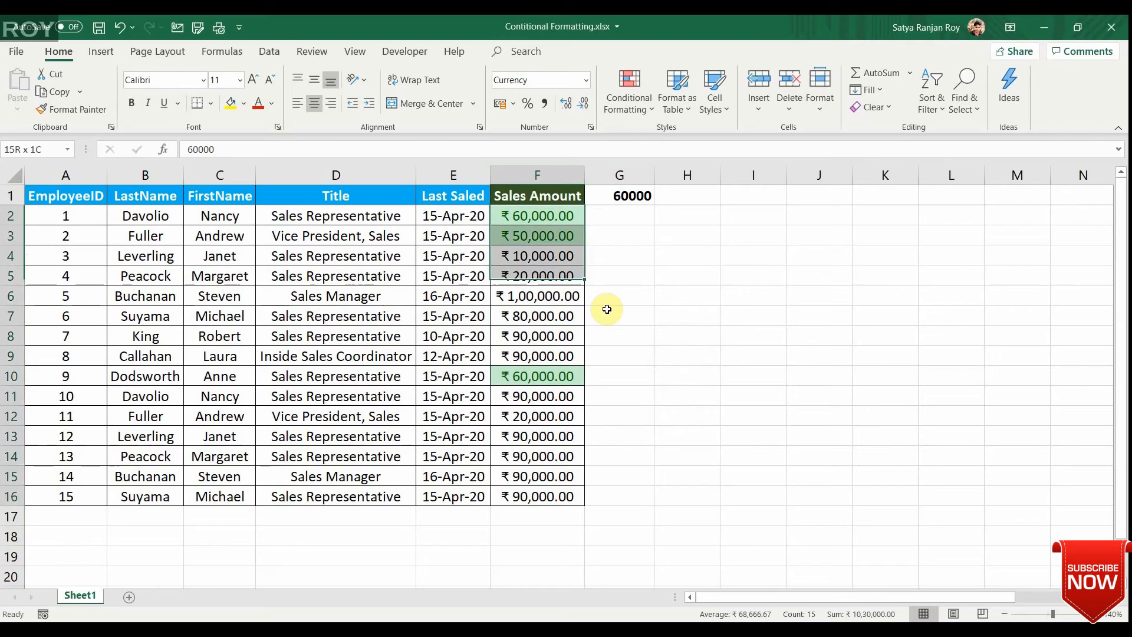
{"action": "key", "text": "ctrl+space"}
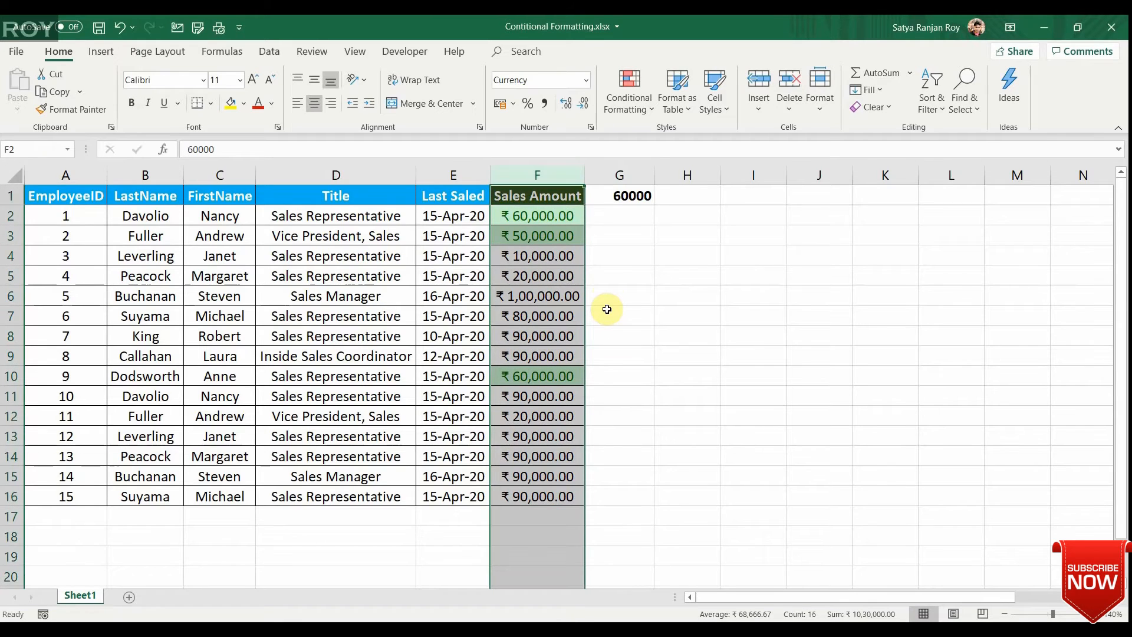
{"action": "left_click", "coordinate": [642, 101]}
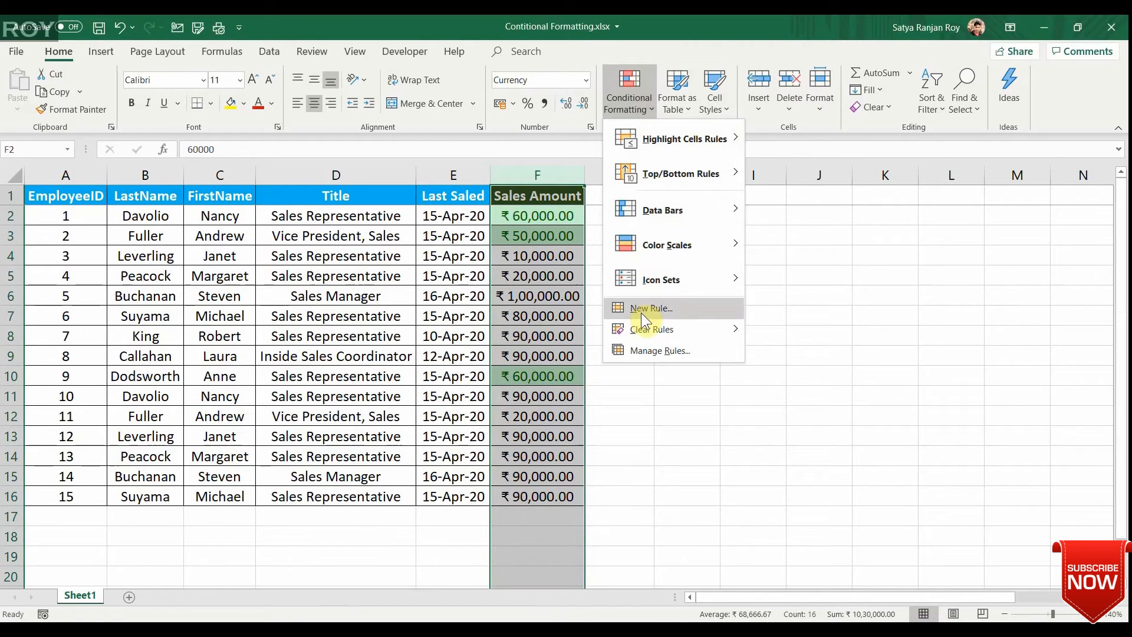
{"action": "mouse_move", "coordinate": [643, 327]}
{"action": "left_click", "coordinate": [788, 331]}
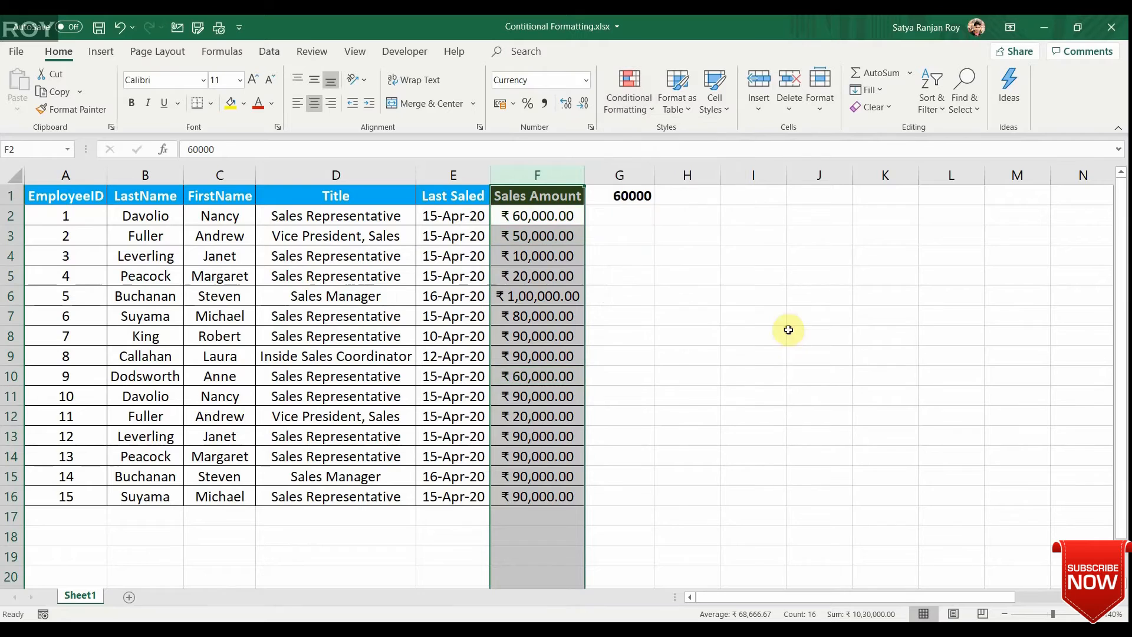
Highlight Sales Amount cells equal to 100000 using Green Fill with Dark Green Text.
{"action": "left_click", "coordinate": [623, 104]}
{"action": "mouse_move", "coordinate": [663, 140]}
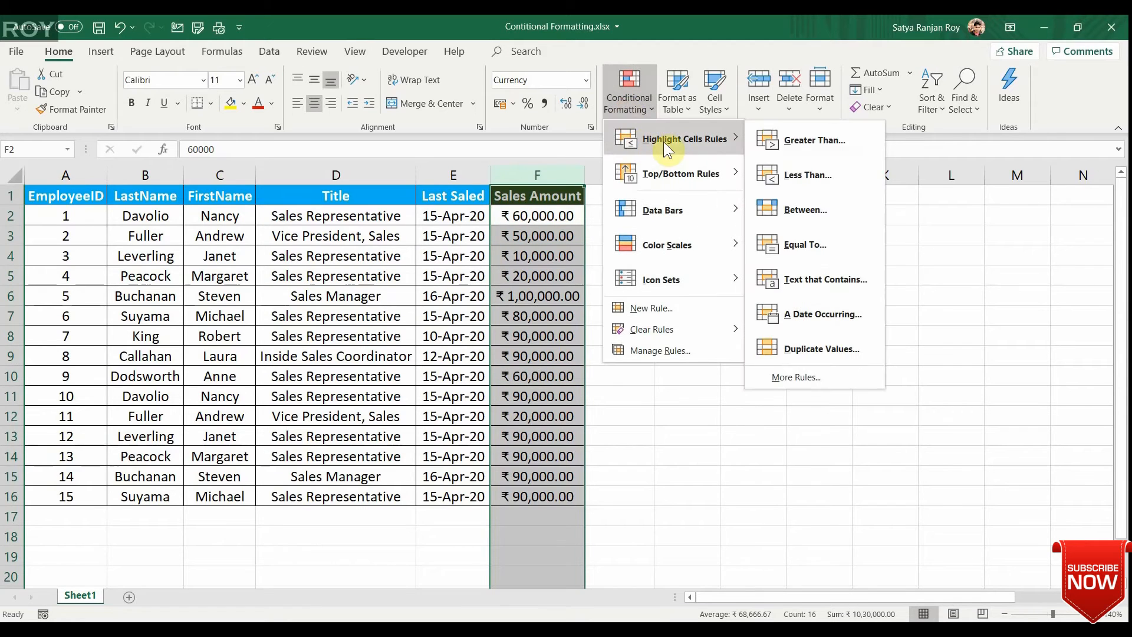
{"action": "left_click", "coordinate": [805, 245]}
{"action": "left_click", "coordinate": [472, 375]}
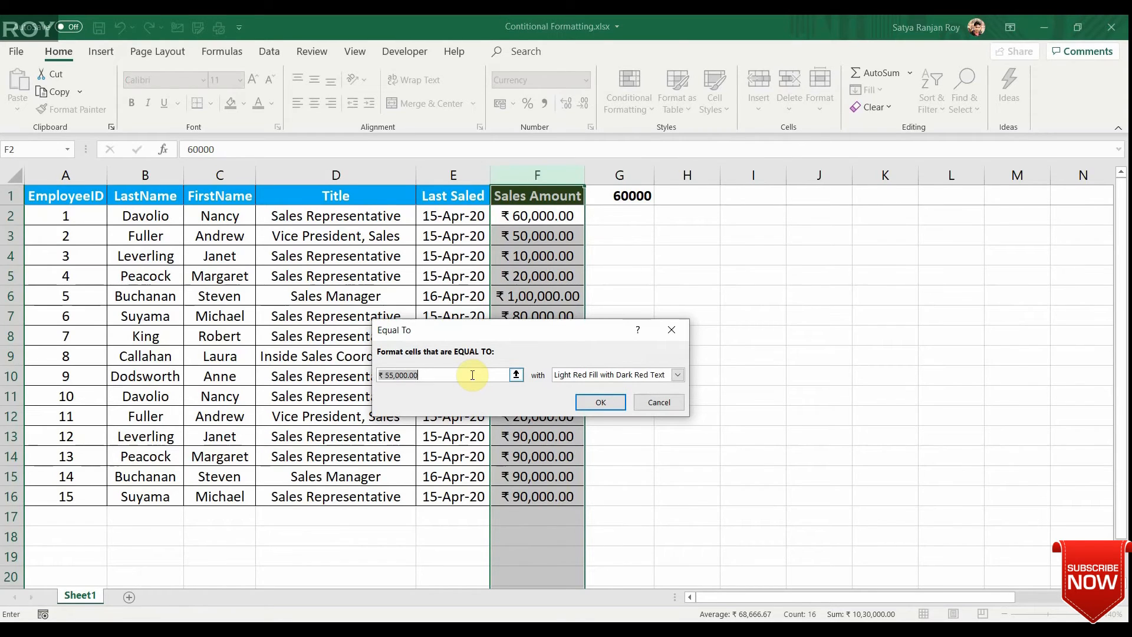
{"action": "key", "text": "ctrl+a"}
{"action": "type", "text": "100000"}
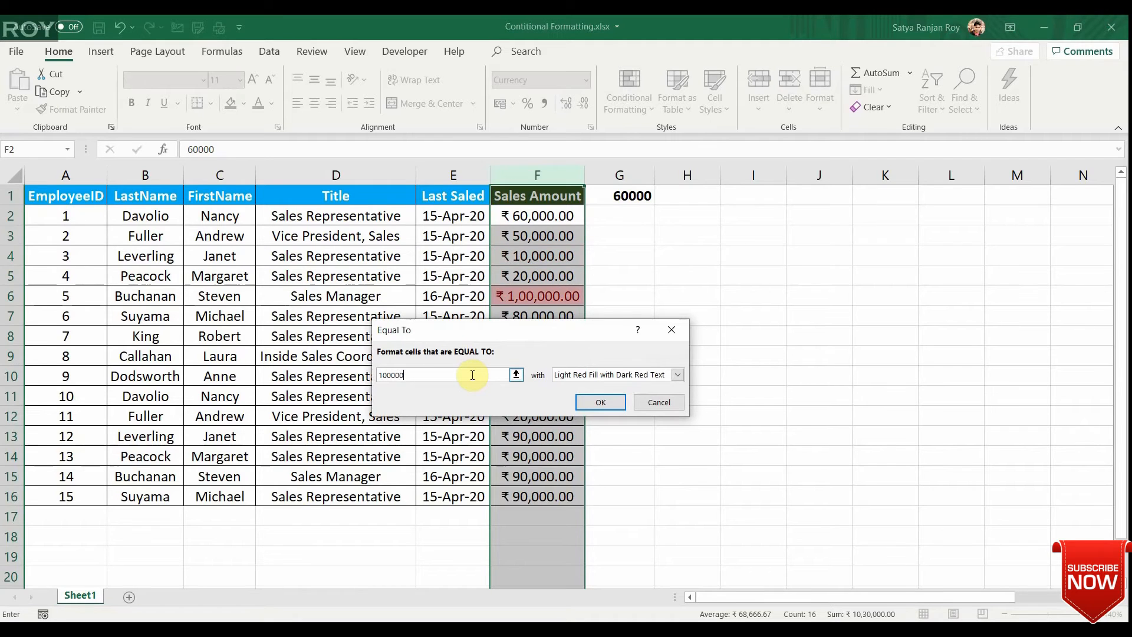
{"action": "left_click", "coordinate": [679, 375]}
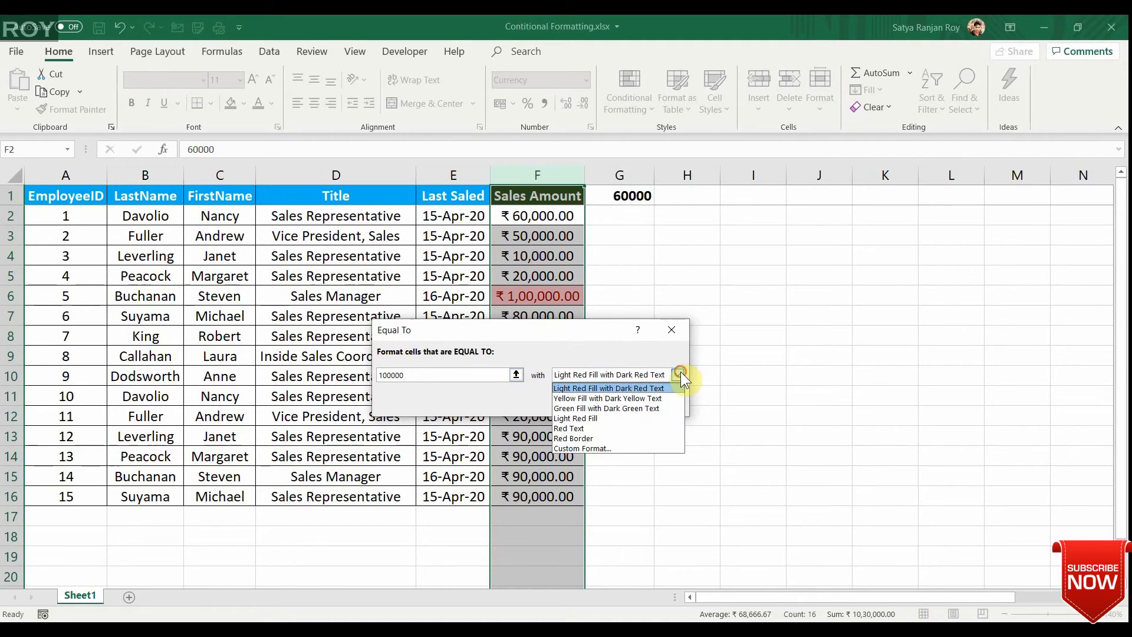
{"action": "left_click", "coordinate": [628, 407]}
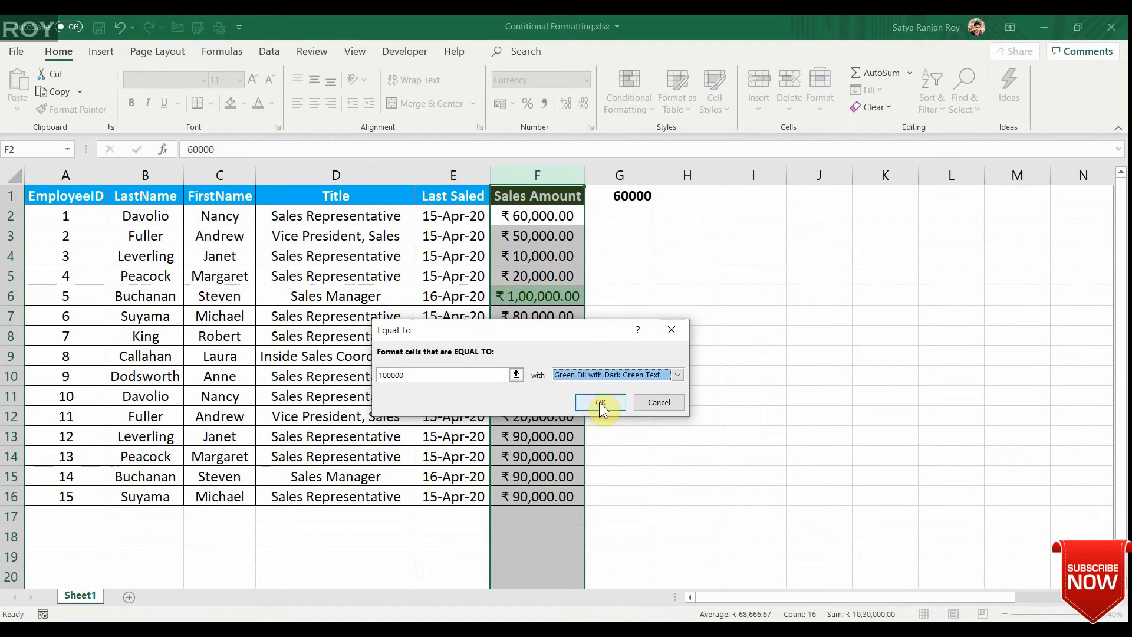
{"action": "left_click", "coordinate": [599, 401]}
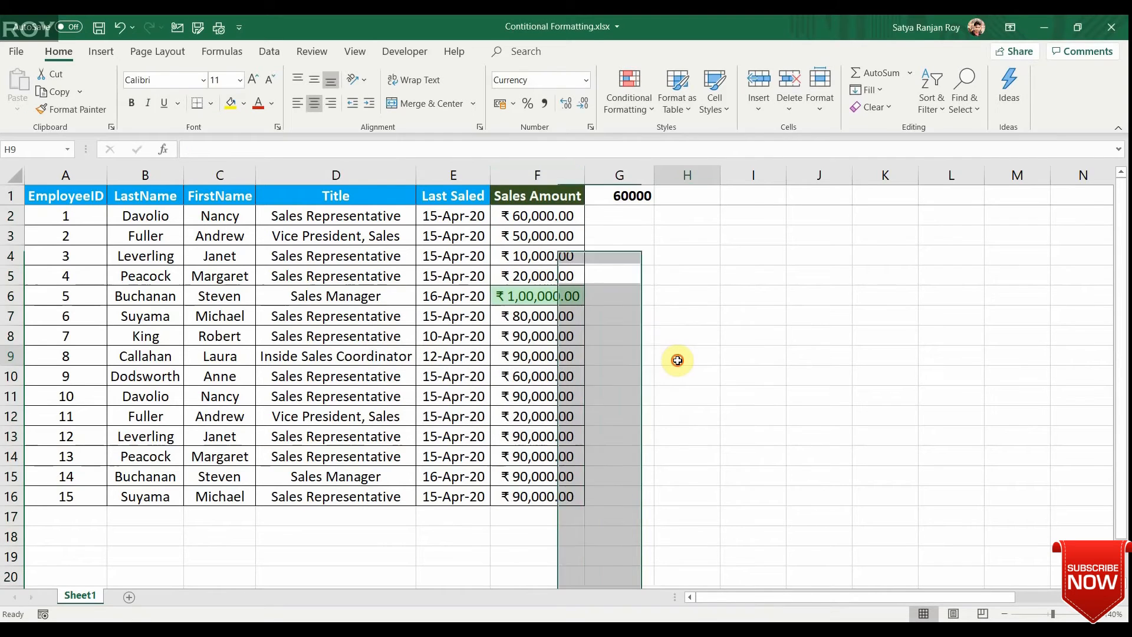
Select the entire Sales Amount column and clear the Equal To rule from it.
{"action": "left_click", "coordinate": [676, 358]}
{"action": "key", "text": "Left"}
{"action": "key", "text": "Left"}
{"action": "key", "text": "Up"}
{"action": "key", "text": "Up"}
{"action": "key", "text": "Up"}
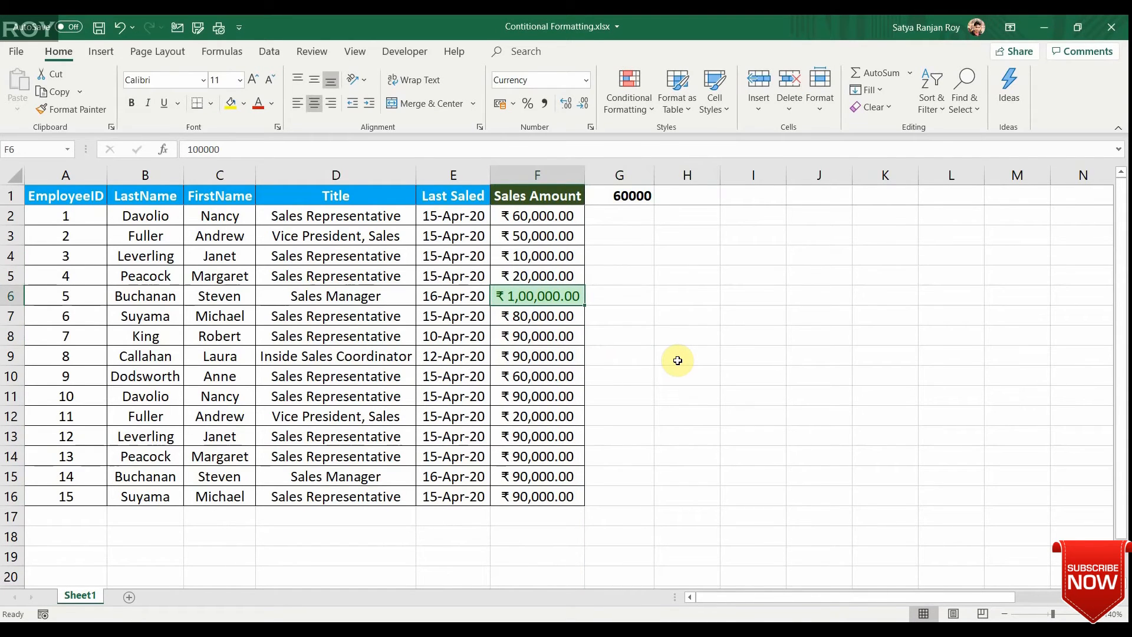
{"action": "key", "text": "ctrl+space"}
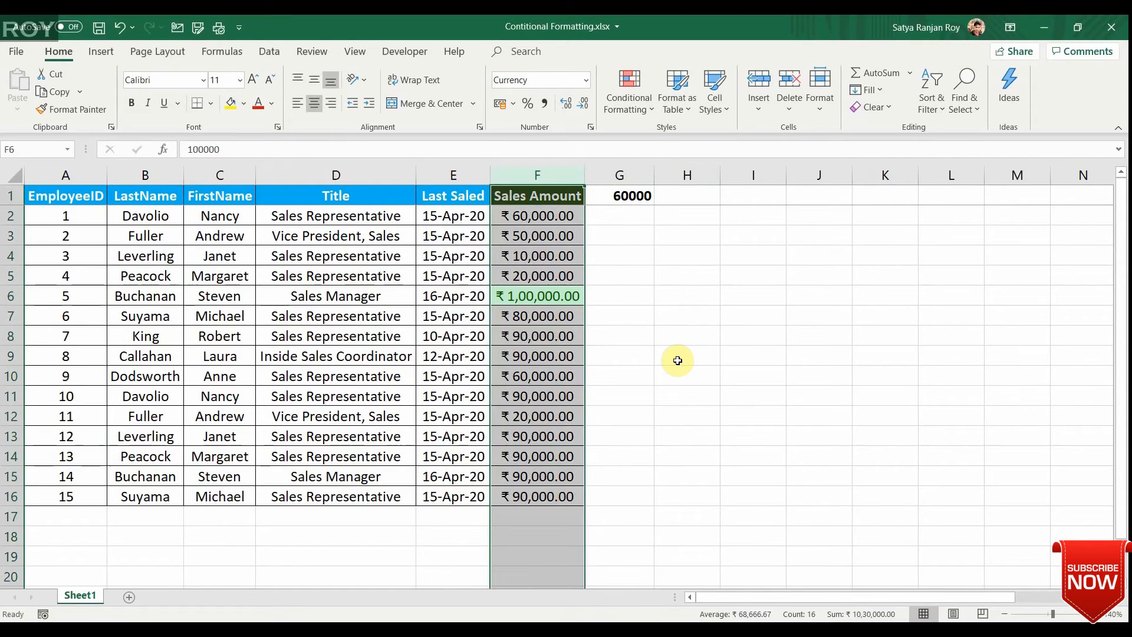
{"action": "left_click", "coordinate": [640, 115]}
{"action": "mouse_move", "coordinate": [674, 335]}
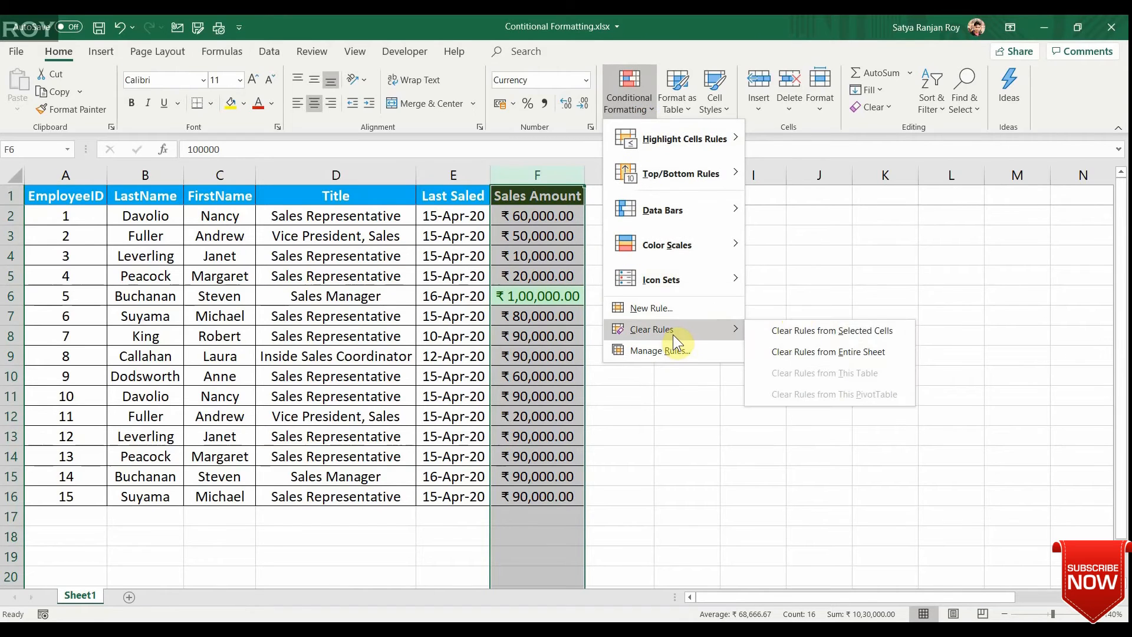
{"action": "left_click", "coordinate": [801, 331]}
Apply a Text That Contains rule for 9 to the Sales Amount column with Light Red Fill with Dark Red Text.
{"action": "left_click", "coordinate": [634, 98]}
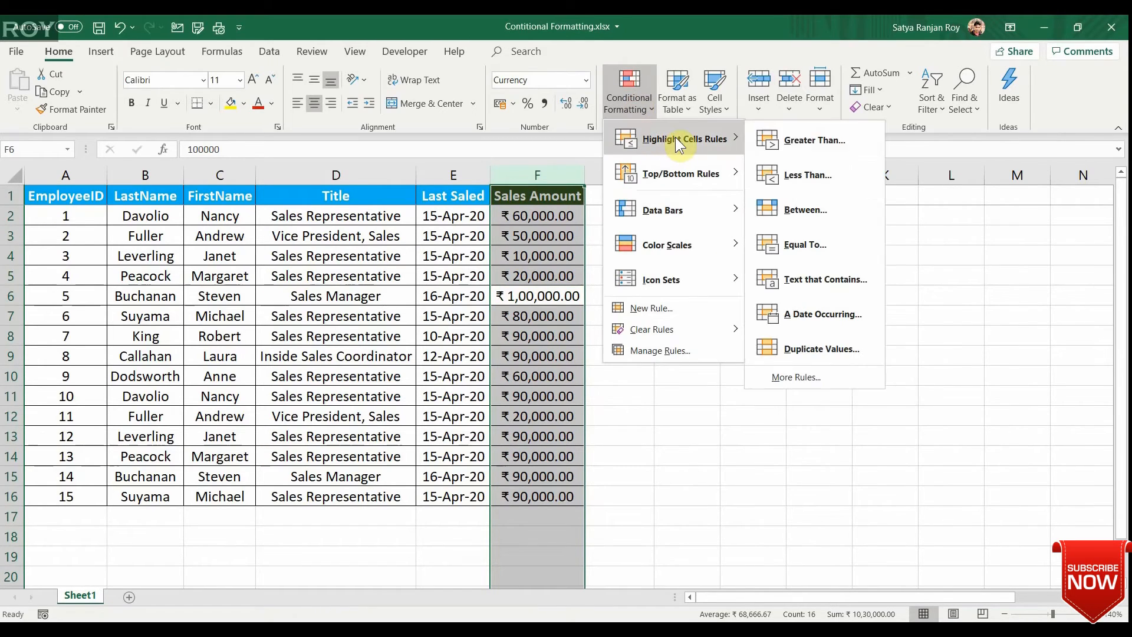
{"action": "left_click", "coordinate": [807, 288]}
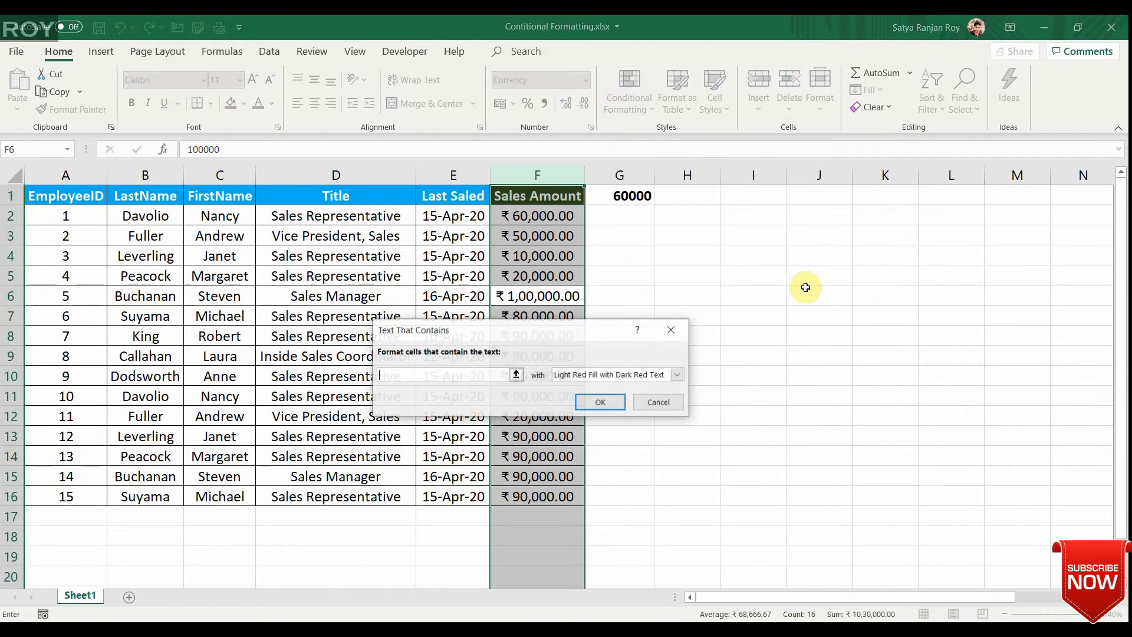
{"action": "type", "text": "9"}
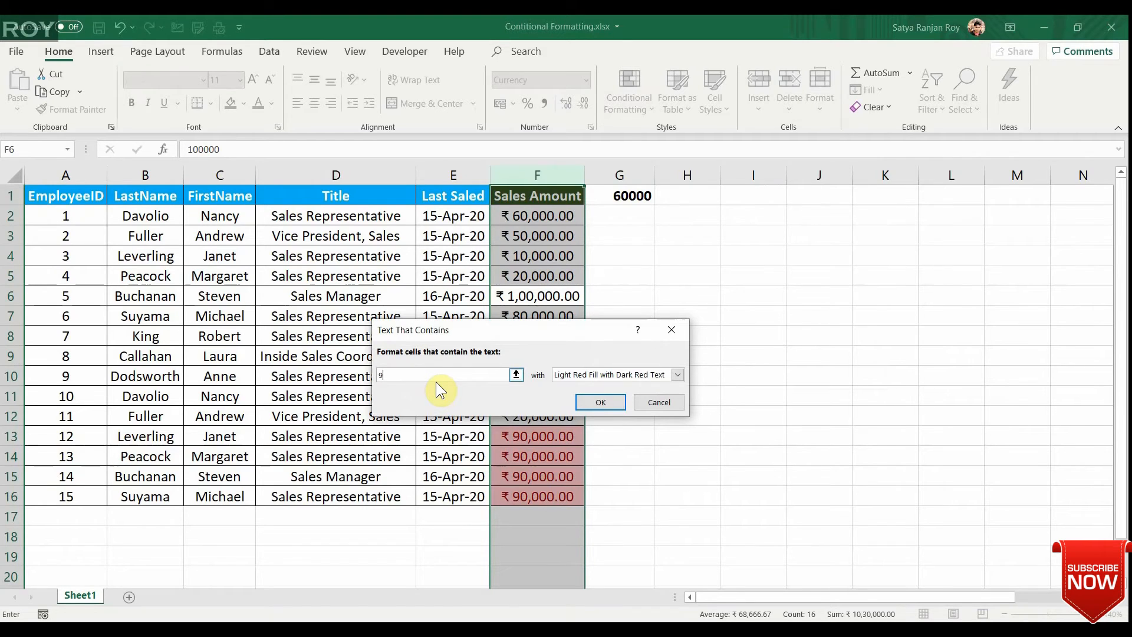
{"action": "left_click", "coordinate": [598, 402]}
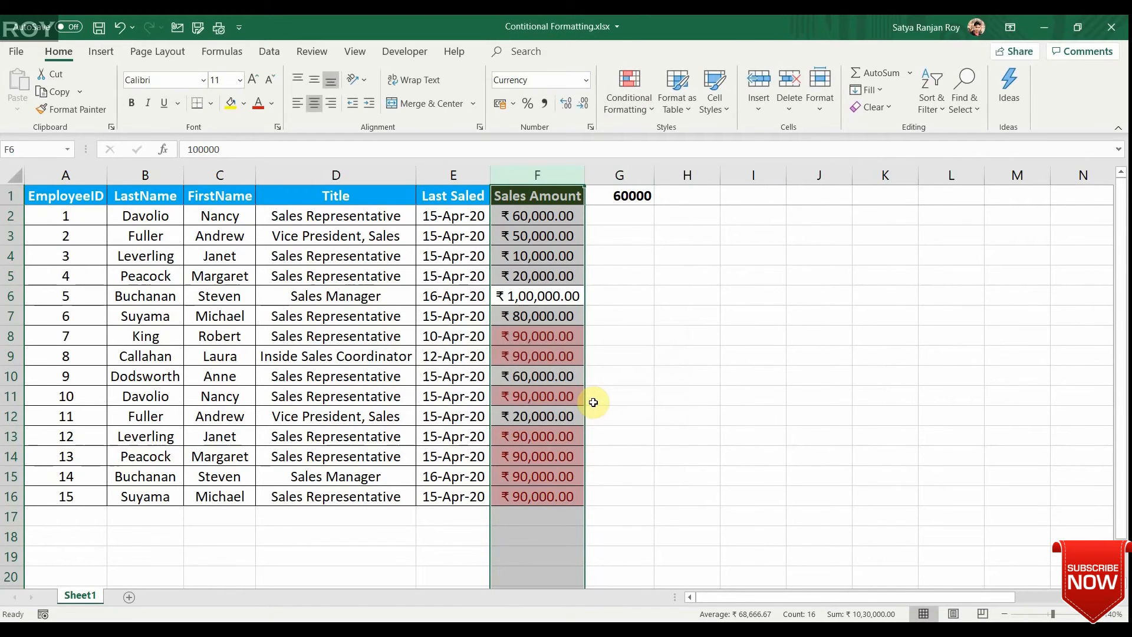
{"action": "key", "text": "ctrl+Up"}
{"action": "key", "text": "ctrl+Left"}
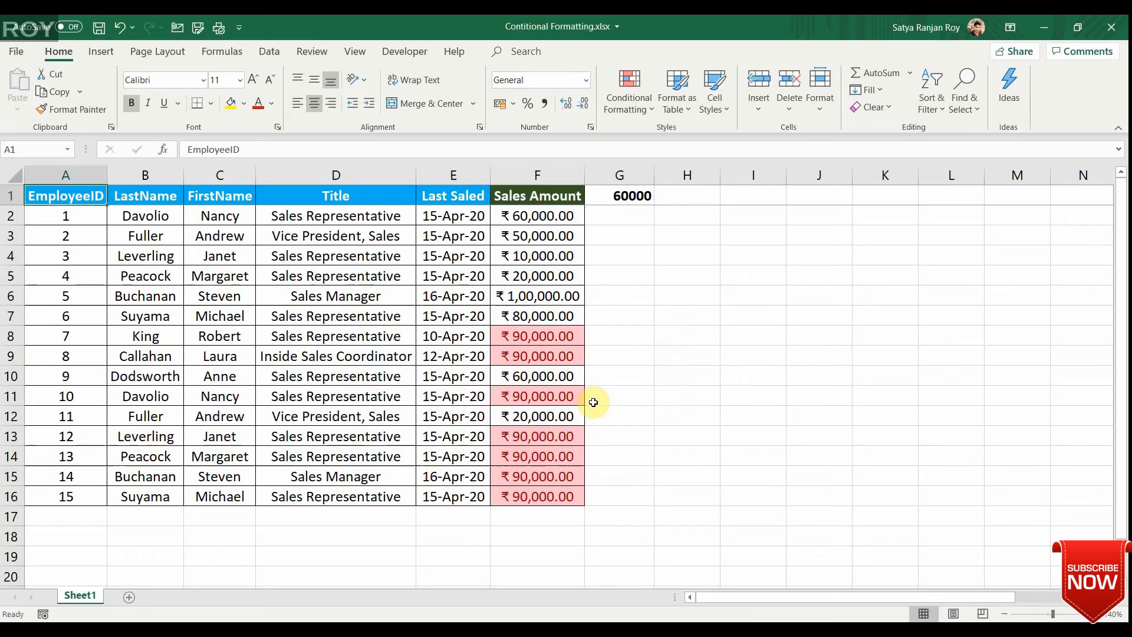
{"action": "key", "text": "Right"}
{"action": "key", "text": "ctrl"}
{"action": "key", "text": "ctrl"}
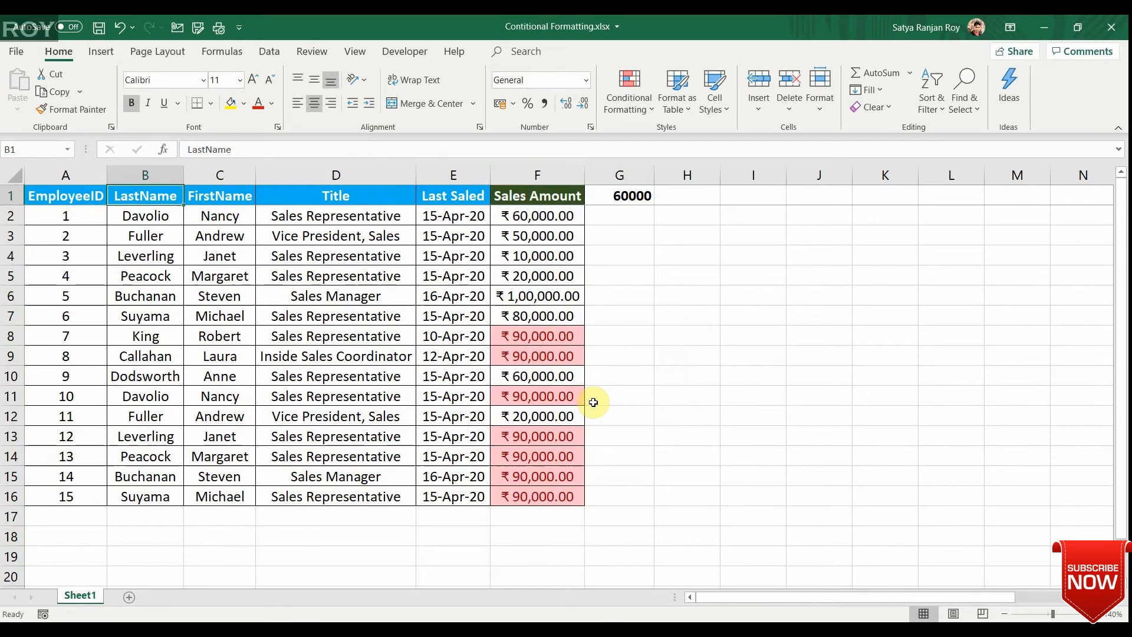
{"action": "key", "text": "ctrl+space"}
{"action": "key", "text": "Right"}
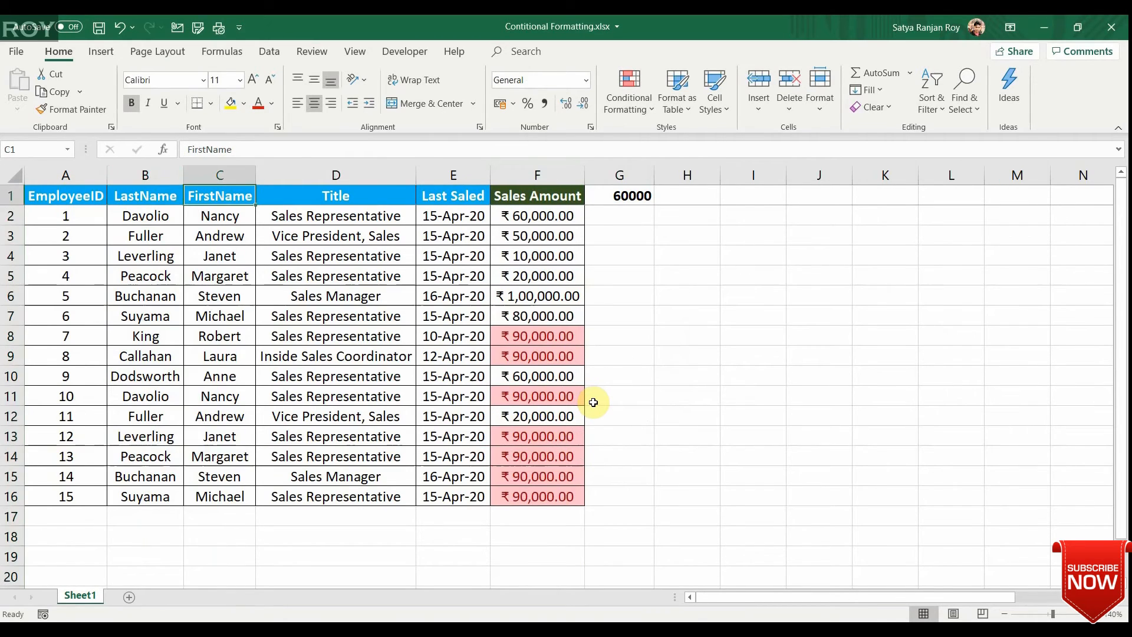
{"action": "key", "text": "ctrl+space"}
{"action": "left_click_drag", "start_coordinate": [614, 396], "coordinate": [808, 216]}
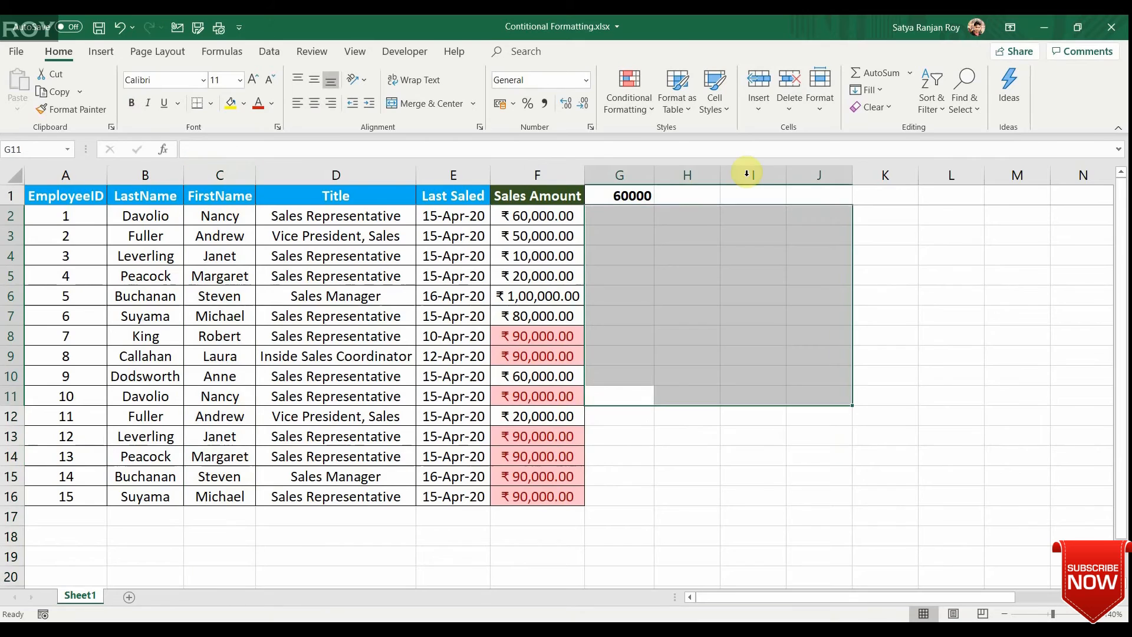
Highlight cells containing the text A in the whole FirstName column using Light Red Fill with Dark Red Text.
{"action": "left_click", "coordinate": [254, 298]}
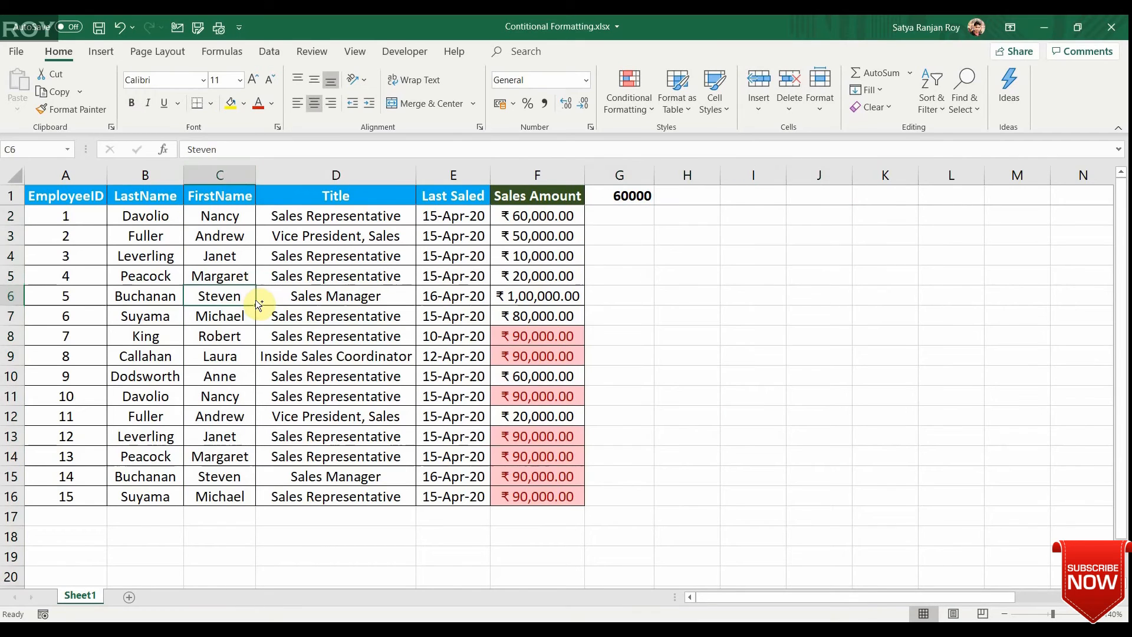
{"action": "key", "text": "ctrl+space"}
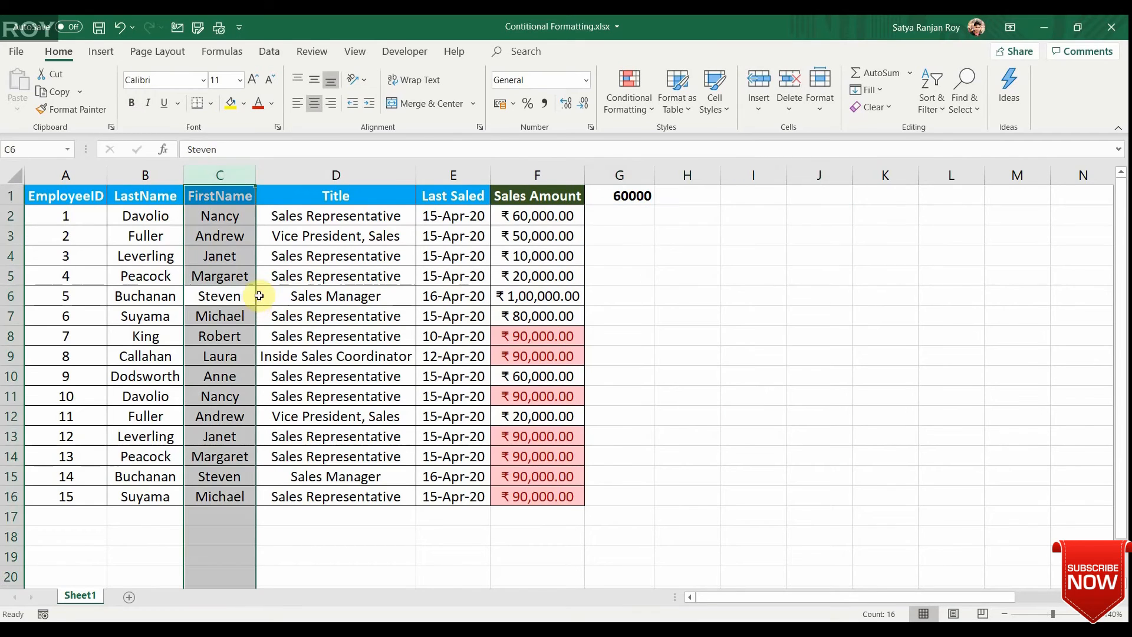
{"action": "left_click", "coordinate": [634, 109]}
{"action": "mouse_move", "coordinate": [646, 144]}
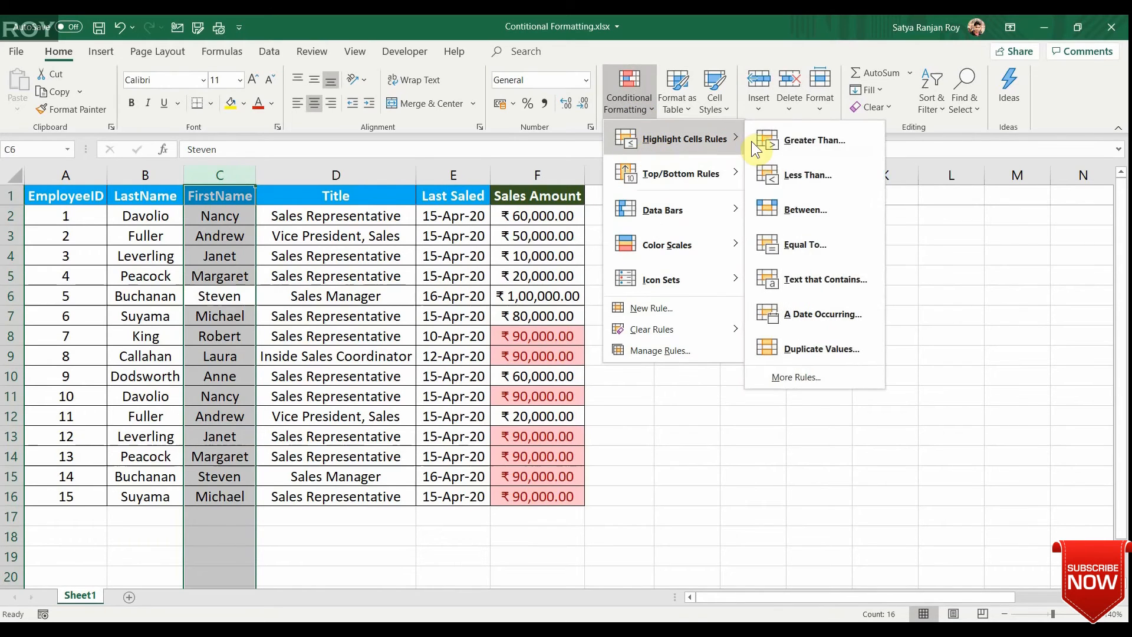
{"action": "left_click", "coordinate": [813, 279]}
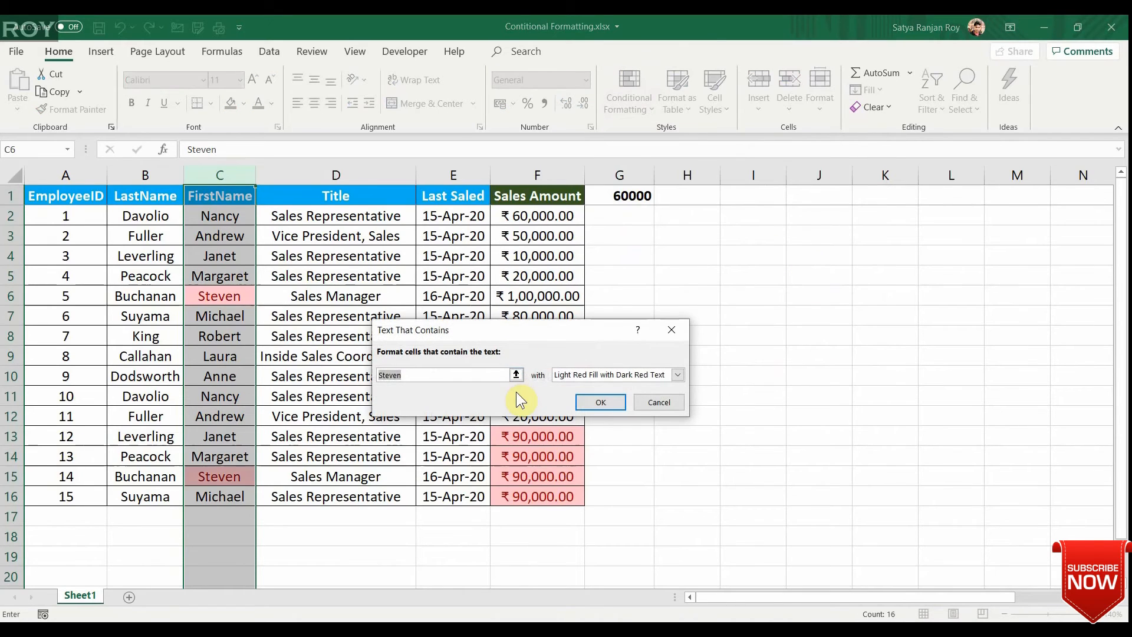
{"action": "key", "text": "BackSpace"}
{"action": "type", "text": "A"}
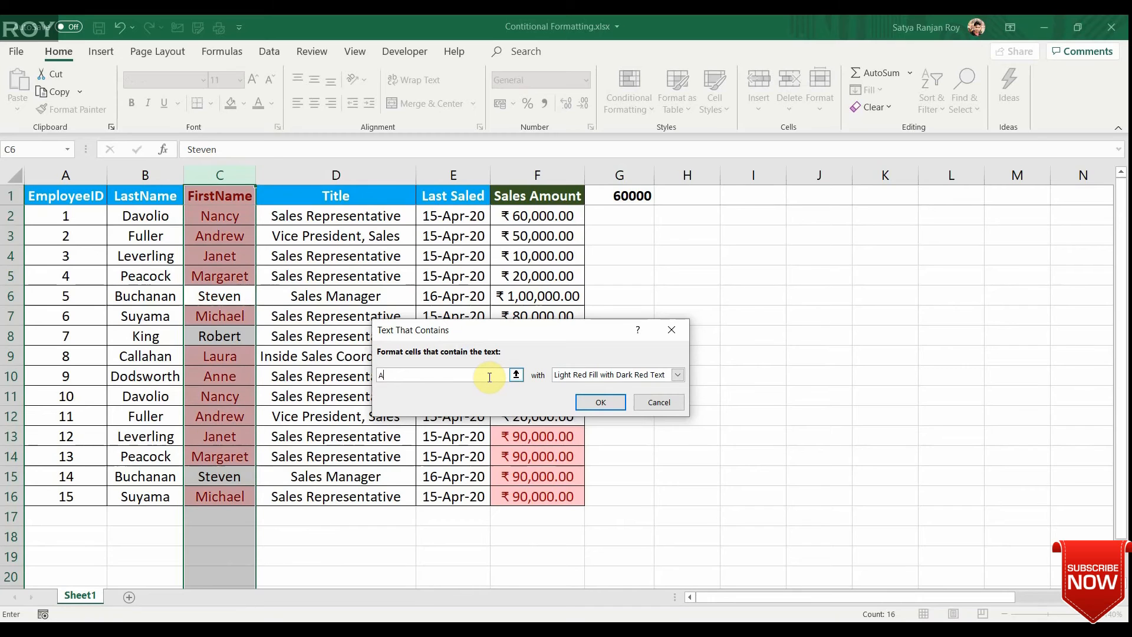
{"action": "left_click", "coordinate": [599, 402]}
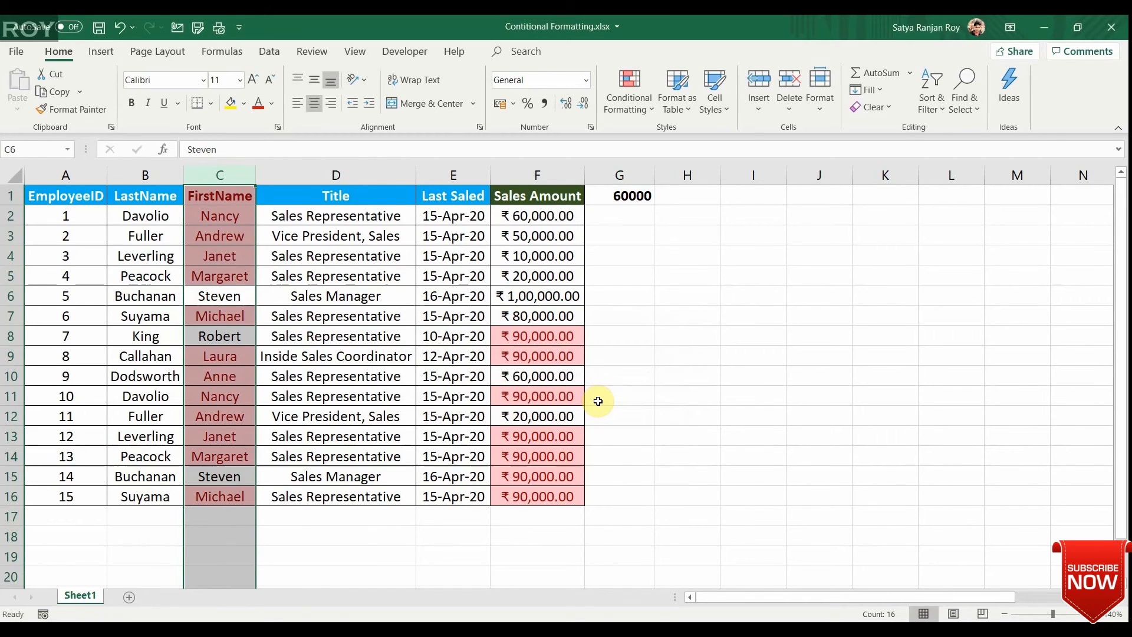
Examine the FirstName column to see which cells the text rule highlights.
{"action": "key", "text": "Up"}
{"action": "key", "text": "Up"}
{"action": "key", "text": "Up"}
{"action": "key", "text": "Up"}
{"action": "key", "text": "Up"}
{"action": "key", "text": "Down"}
{"action": "key", "text": "ctrl+Down"}
{"action": "key", "text": "Down"}
{"action": "key", "text": "Up"}
{"action": "key", "text": "ctrl+Up"}
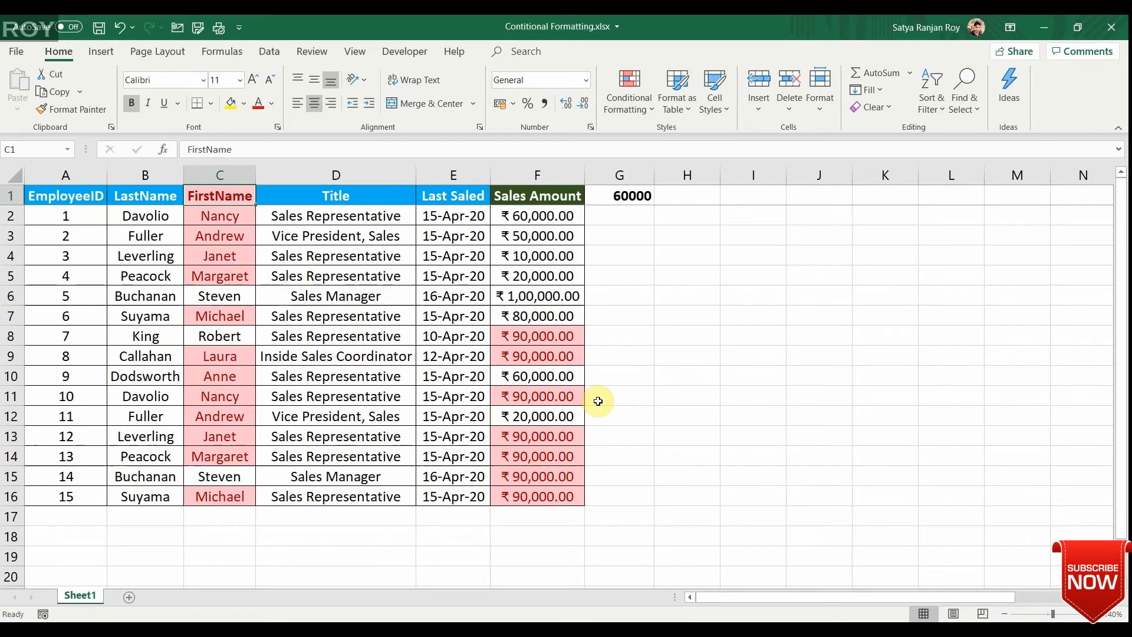
Compare the highlighting in the Sales Amount column with that in the neighbouring columns.
{"action": "key", "text": "Right"}
{"action": "key", "text": "Right"}
{"action": "key", "text": "Right"}
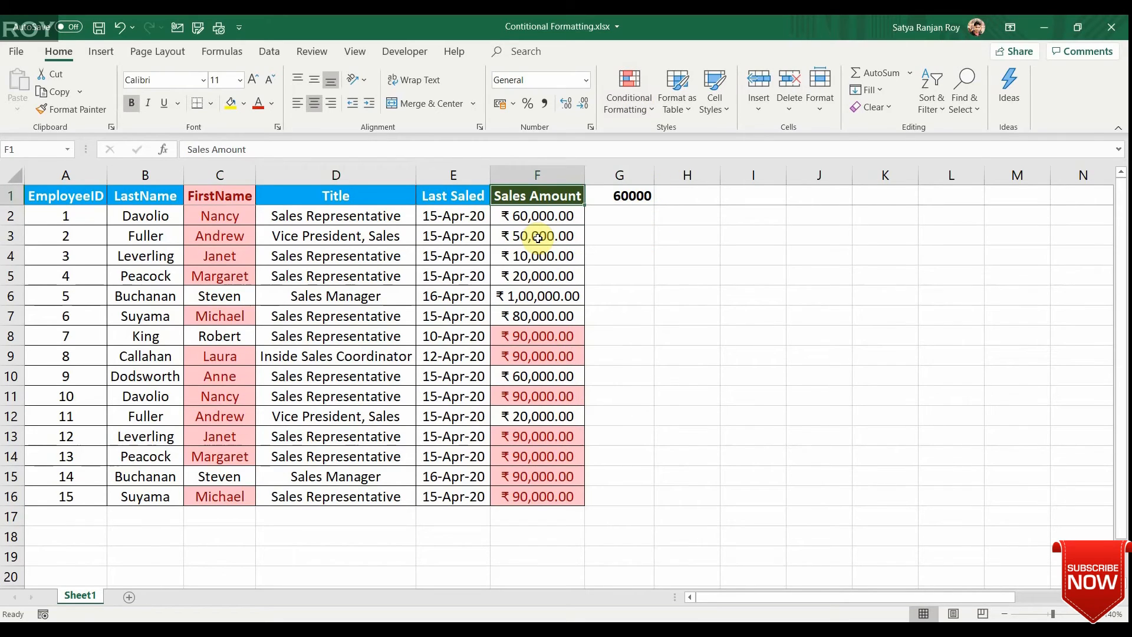
{"action": "key", "text": "ctrl+space"}
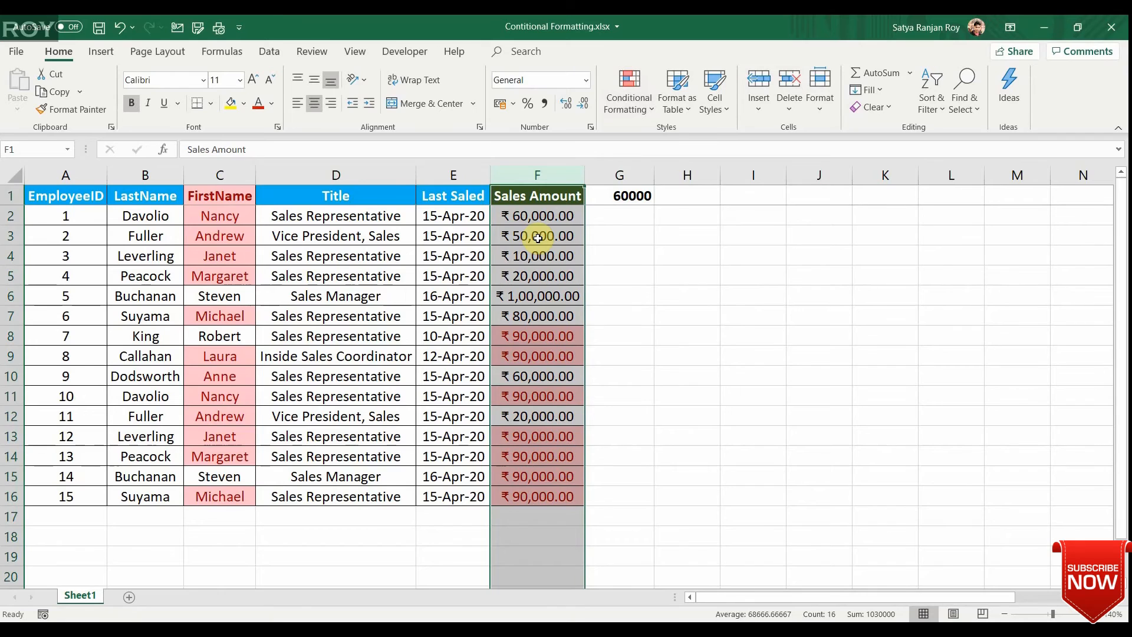
{"action": "key", "text": "Left"}
{"action": "key", "text": "Left"}
{"action": "key", "text": "Left"}
{"action": "key", "text": "Left"}
{"action": "key", "text": "Right"}
{"action": "key", "text": "Right"}
{"action": "key", "text": "ctrl+space"}
{"action": "key", "text": "Right"}
{"action": "key", "text": "Right"}
{"action": "key", "text": "Right"}
{"action": "key", "text": "Left"}
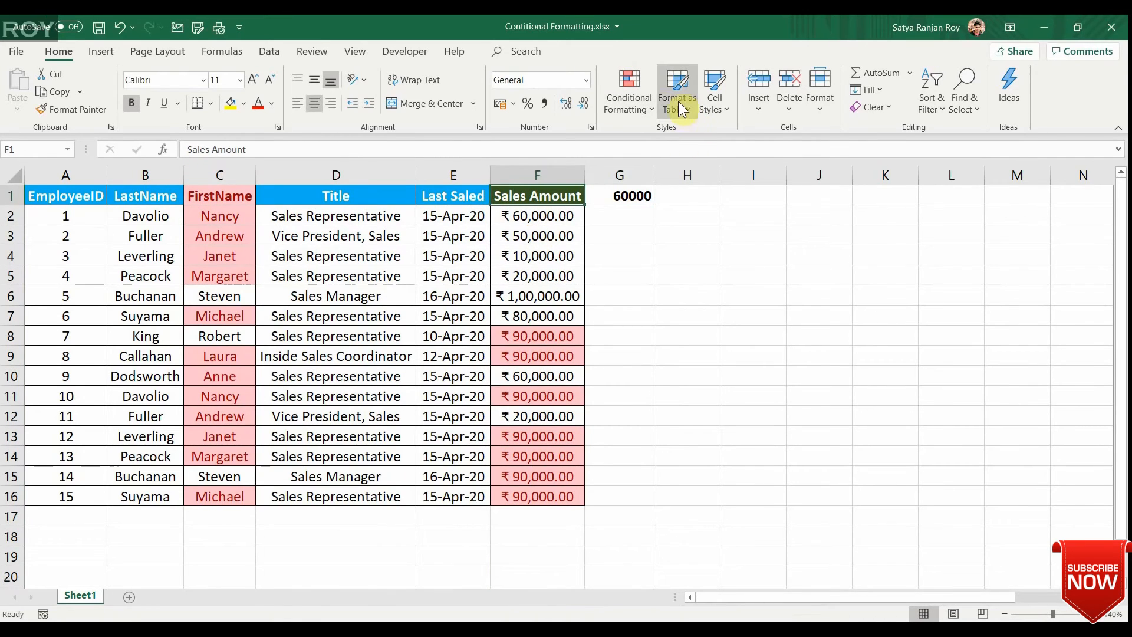
Clear all conditional formatting rules from the entire sheet.
{"action": "left_click", "coordinate": [650, 98]}
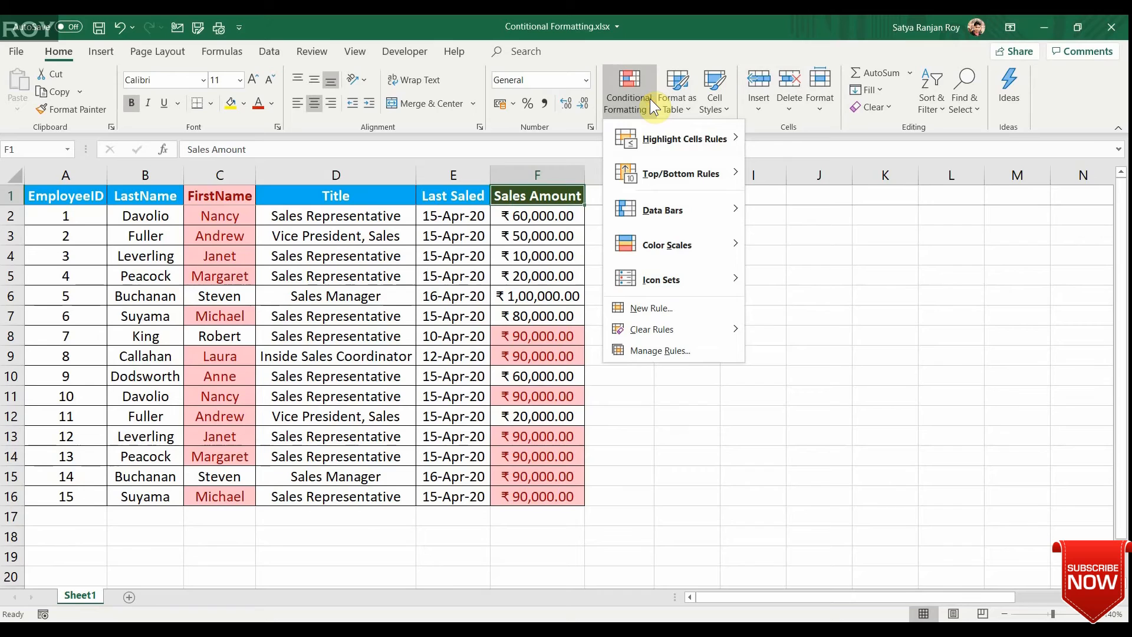
{"action": "mouse_move", "coordinate": [643, 331]}
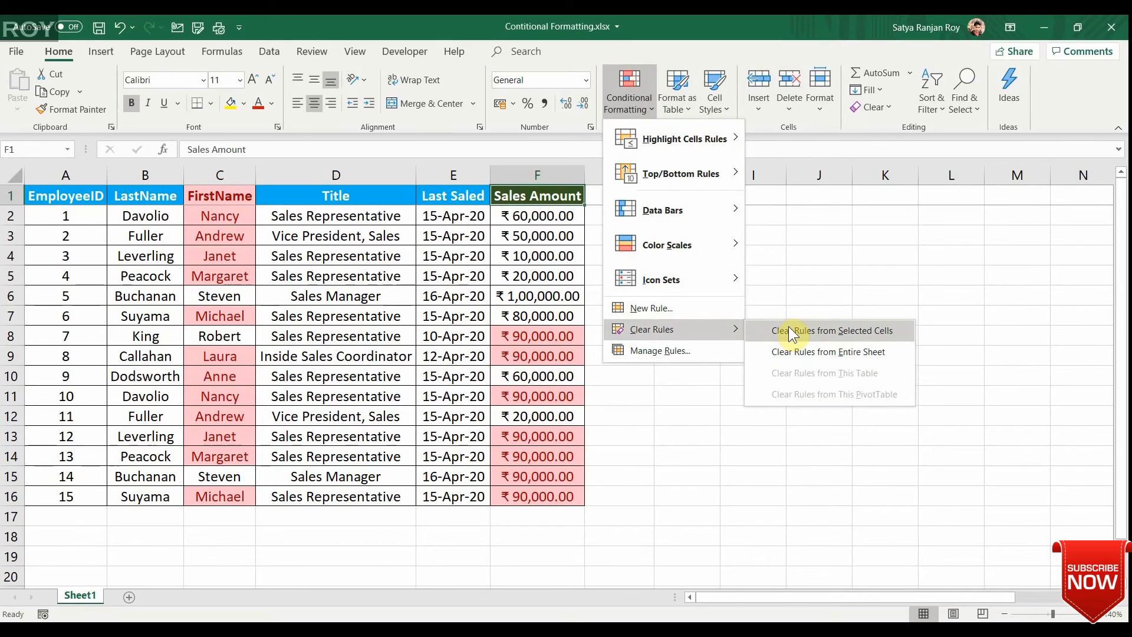
{"action": "left_click", "coordinate": [814, 353]}
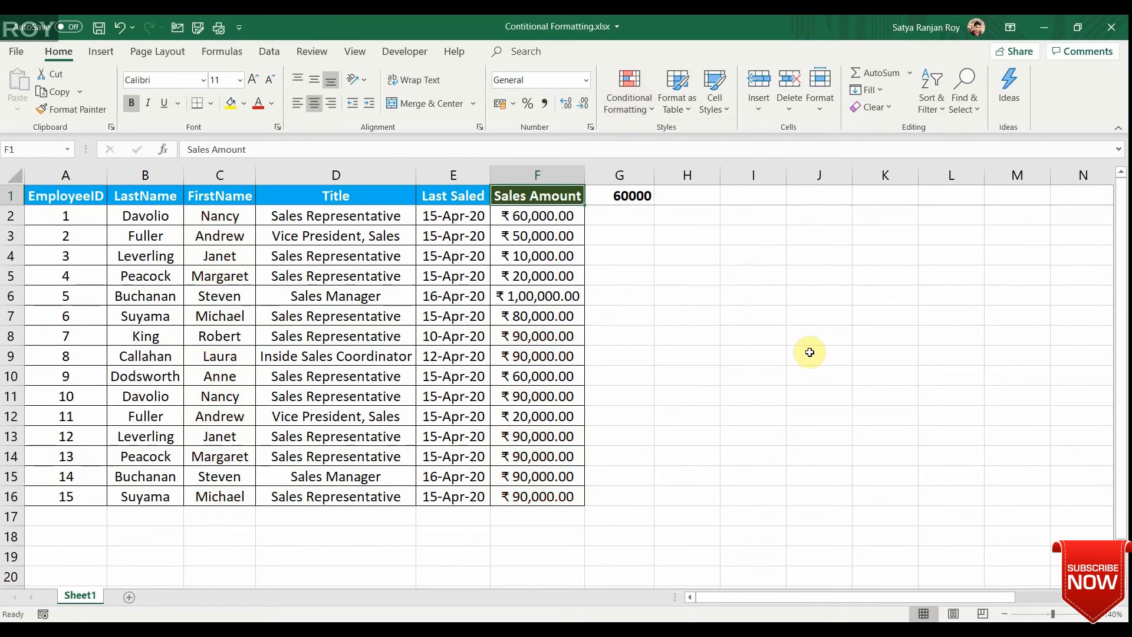
{"action": "left_click", "coordinate": [628, 108]}
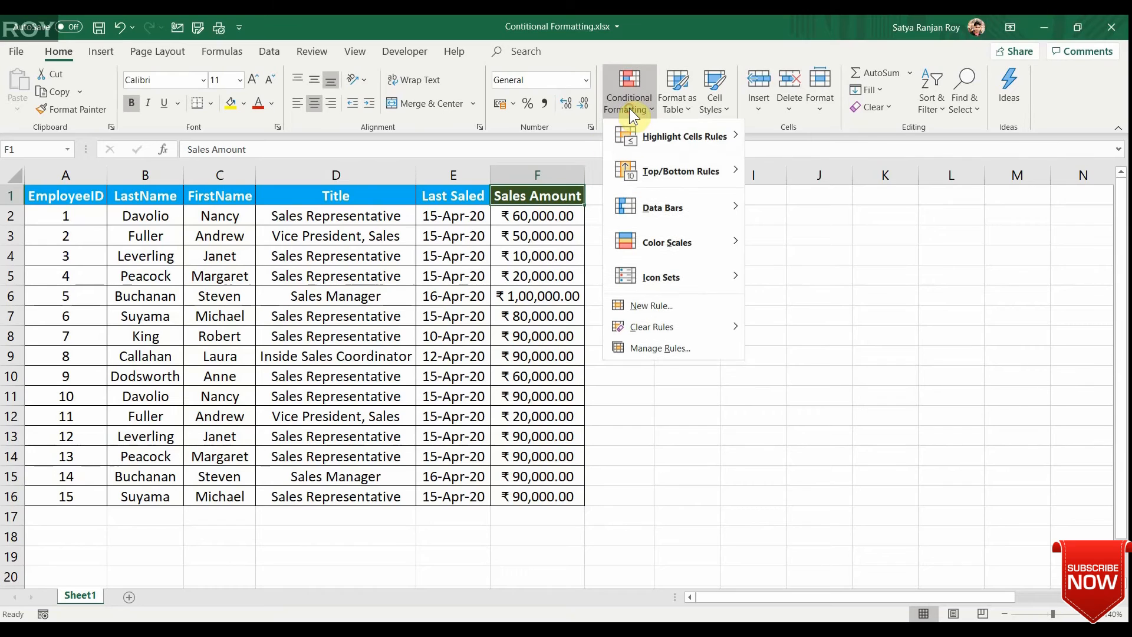
{"action": "mouse_move", "coordinate": [721, 157]}
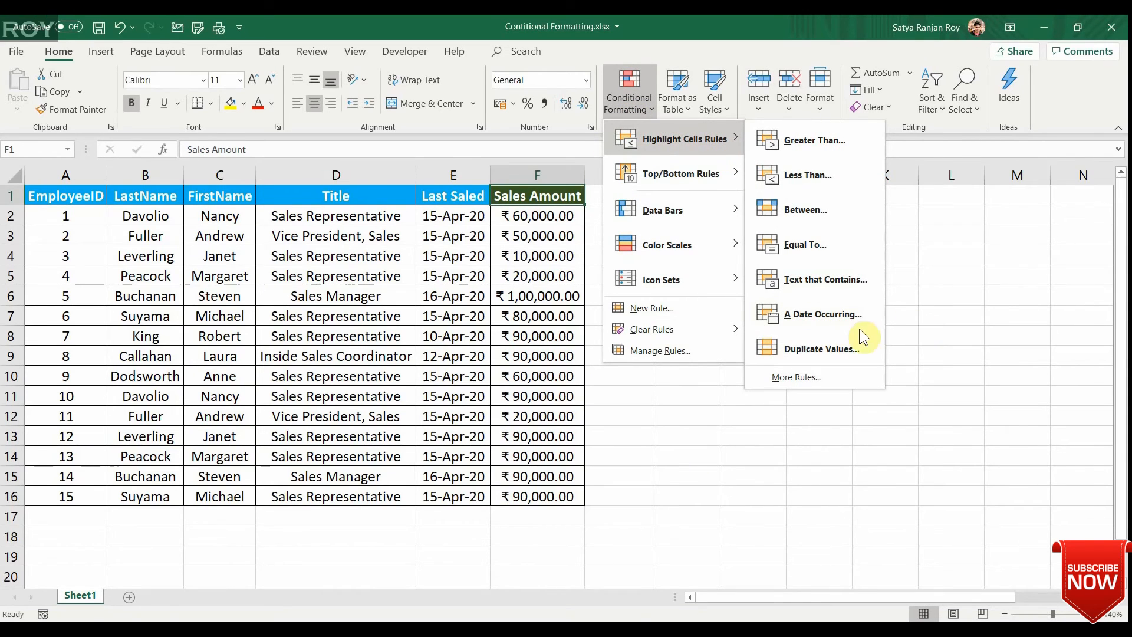
{"action": "key", "text": "Escape"}
{"action": "key", "text": "Escape"}
Examine the dates in the Last Saled column.
{"action": "key", "text": "Left"}
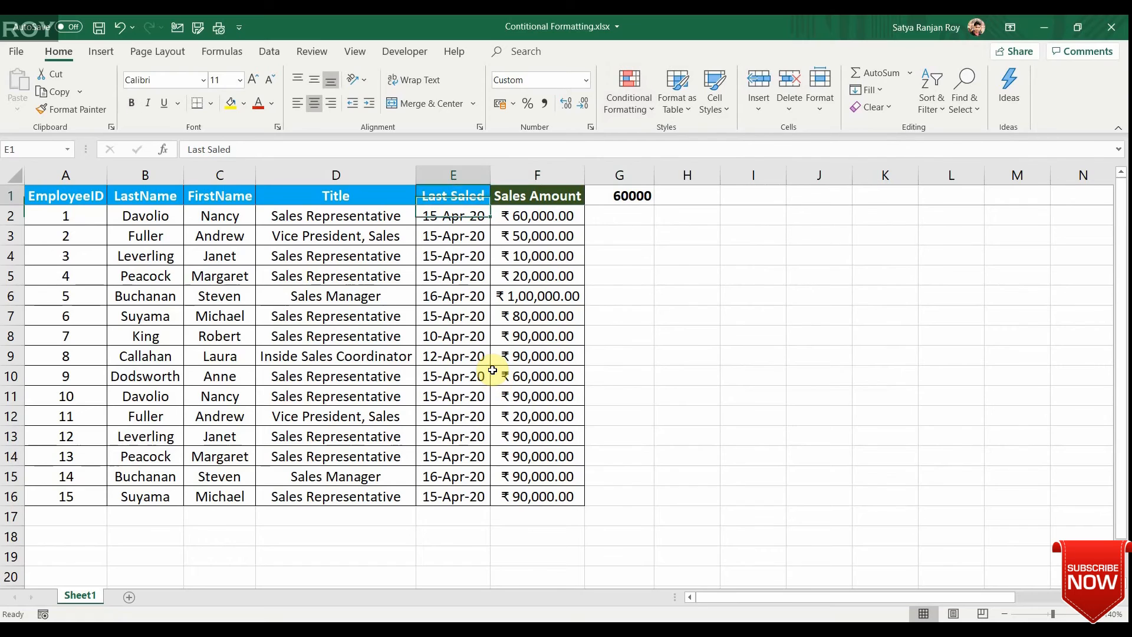
{"action": "key", "text": "ctrl+space"}
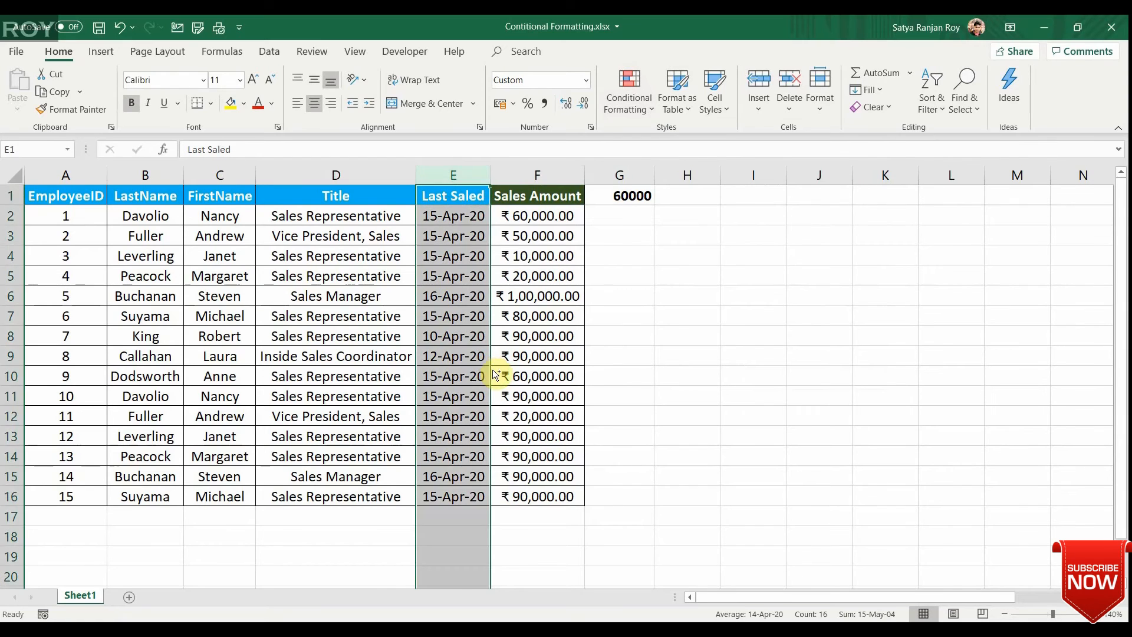
{"action": "key", "text": "Down"}
{"action": "key", "text": "Up"}
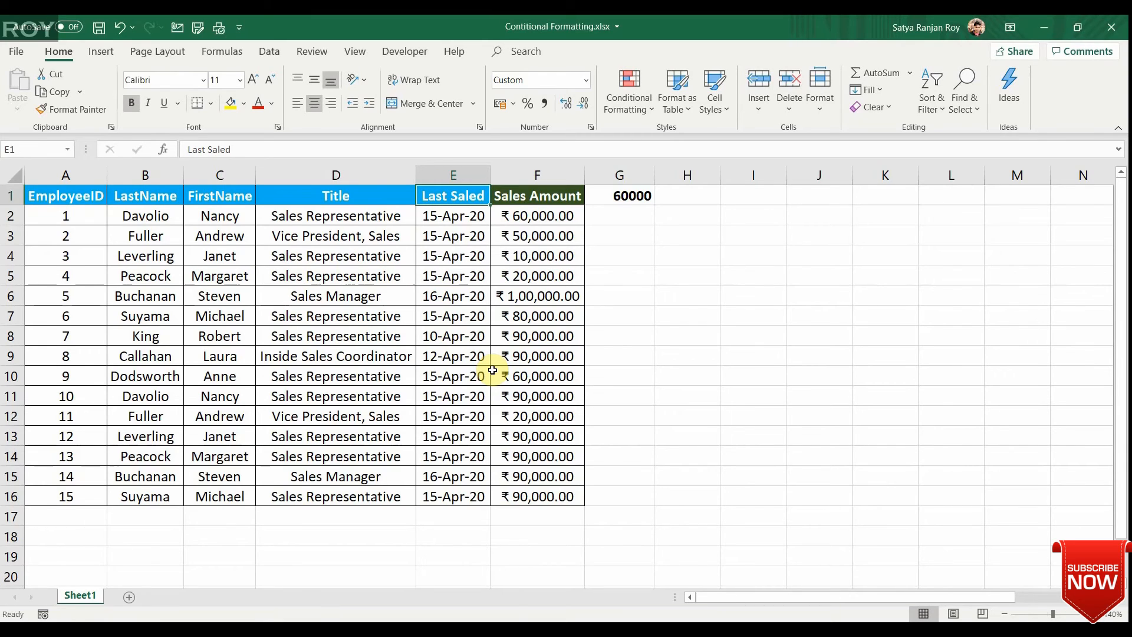
{"action": "key", "text": "ctrl+space"}
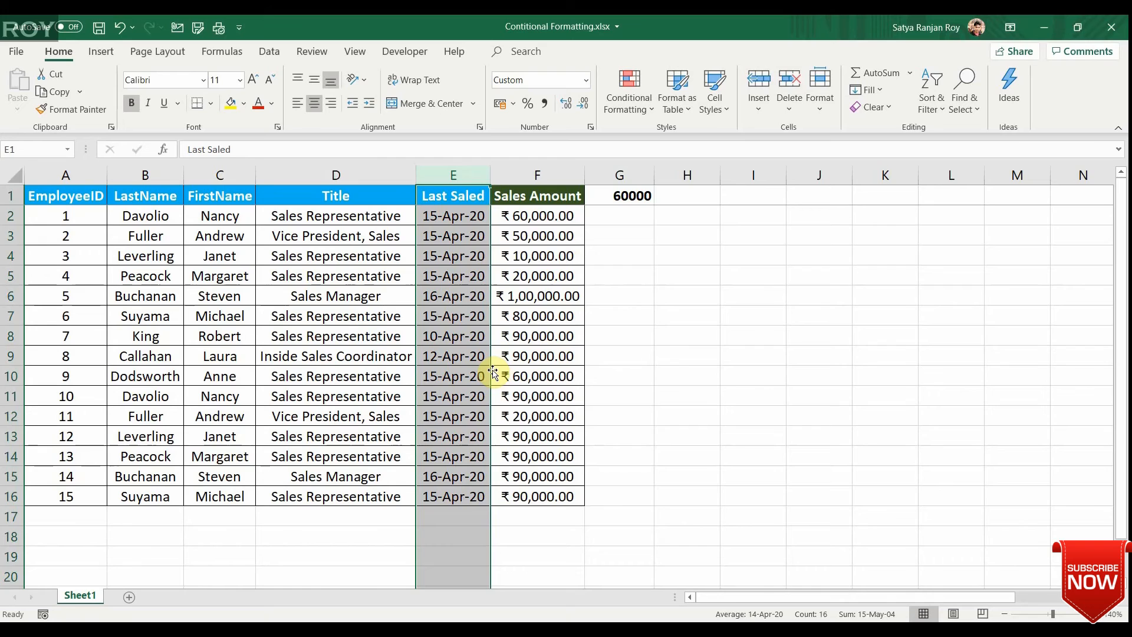
{"action": "key", "text": "Down"}
{"action": "key", "text": "Down"}
{"action": "key", "text": "Down"}
{"action": "key", "text": "Down"}
{"action": "key", "text": "Down"}
{"action": "key", "text": "Down"}
{"action": "key", "text": "Down"}
{"action": "key", "text": "Down"}
{"action": "key", "text": "Down"}
{"action": "key", "text": "Down"}
{"action": "key", "text": "Down"}
{"action": "key", "text": "Down"}
{"action": "key", "text": "Down"}
{"action": "key", "text": "Down"}
{"action": "key", "text": "Down"}
{"action": "key", "text": "Down"}
{"action": "key", "text": "Down"}
{"action": "key", "text": "Down"}
{"action": "key", "text": "Down"}
{"action": "key", "text": "Down"}
{"action": "key", "text": "ctrl+Up"}
{"action": "key", "text": "ctrl+Up"}
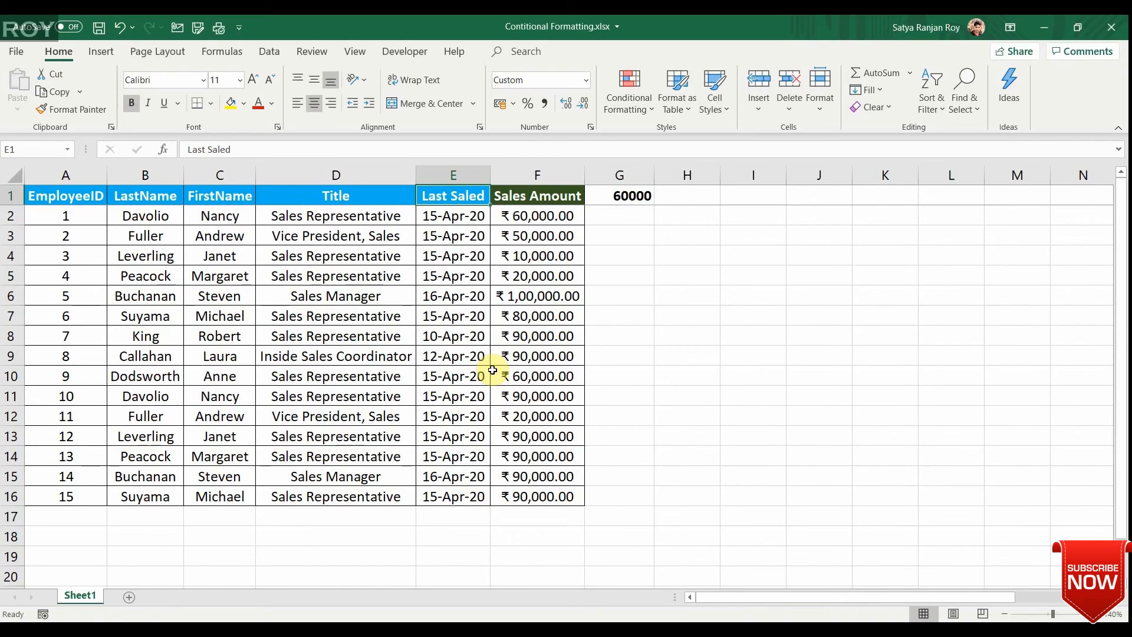
Highlight dates occurring in the last 7 days throughout the Last Saled column using Light Red Fill with Dark Red Text.
{"action": "key", "text": "ctrl+space"}
{"action": "left_click", "coordinate": [453, 239]}
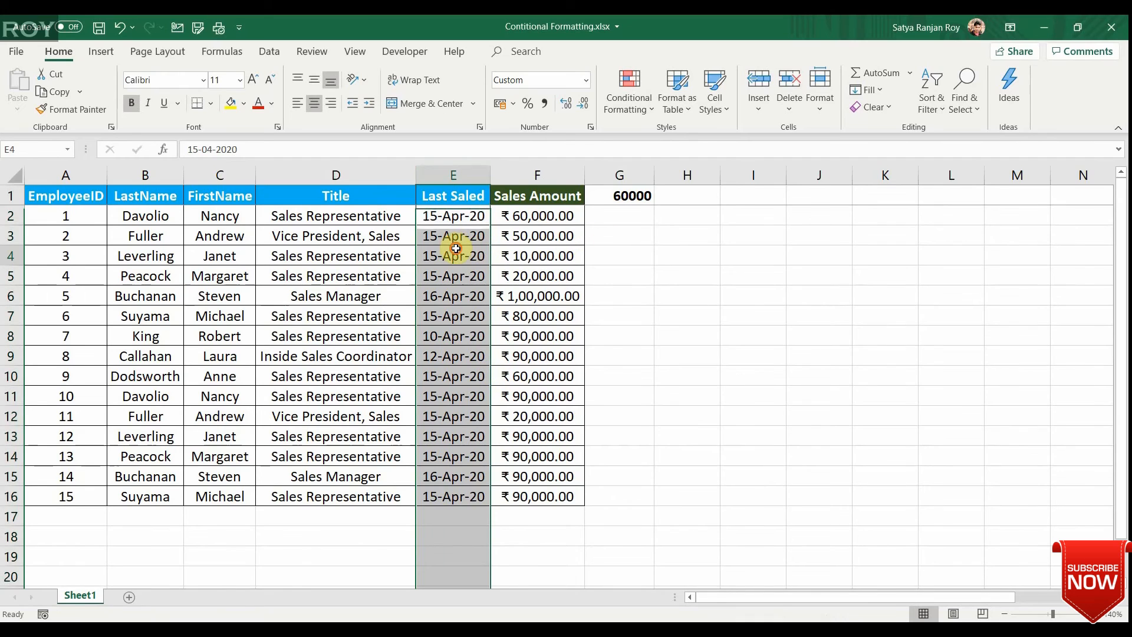
{"action": "key", "text": "ctrl+space"}
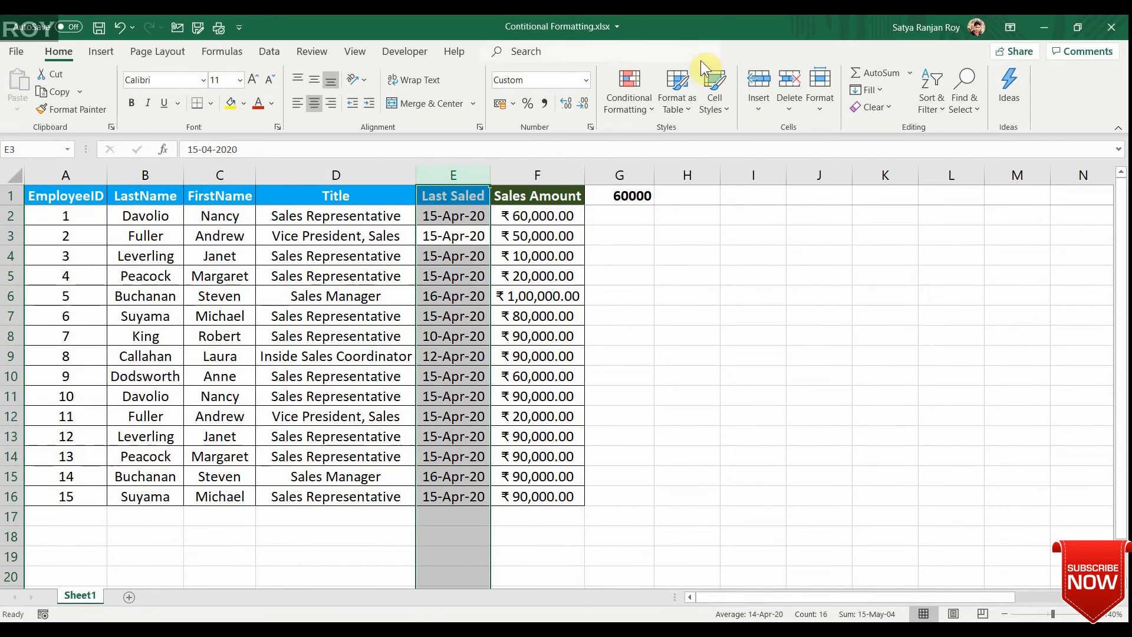
{"action": "left_click", "coordinate": [605, 115]}
{"action": "mouse_move", "coordinate": [660, 141]}
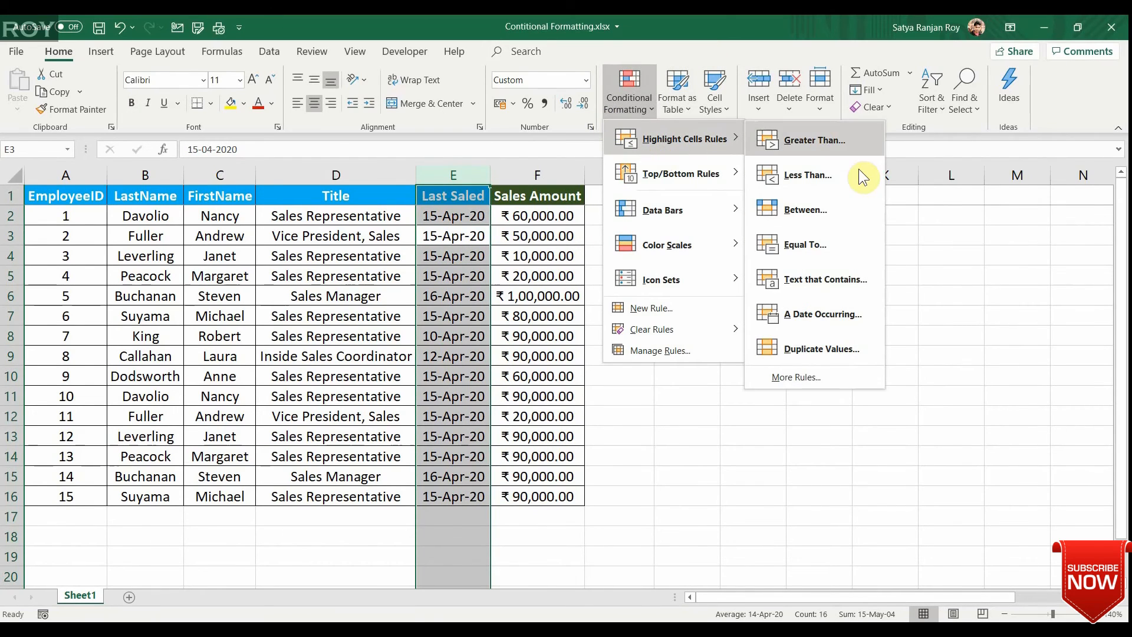
{"action": "left_click", "coordinate": [823, 314]}
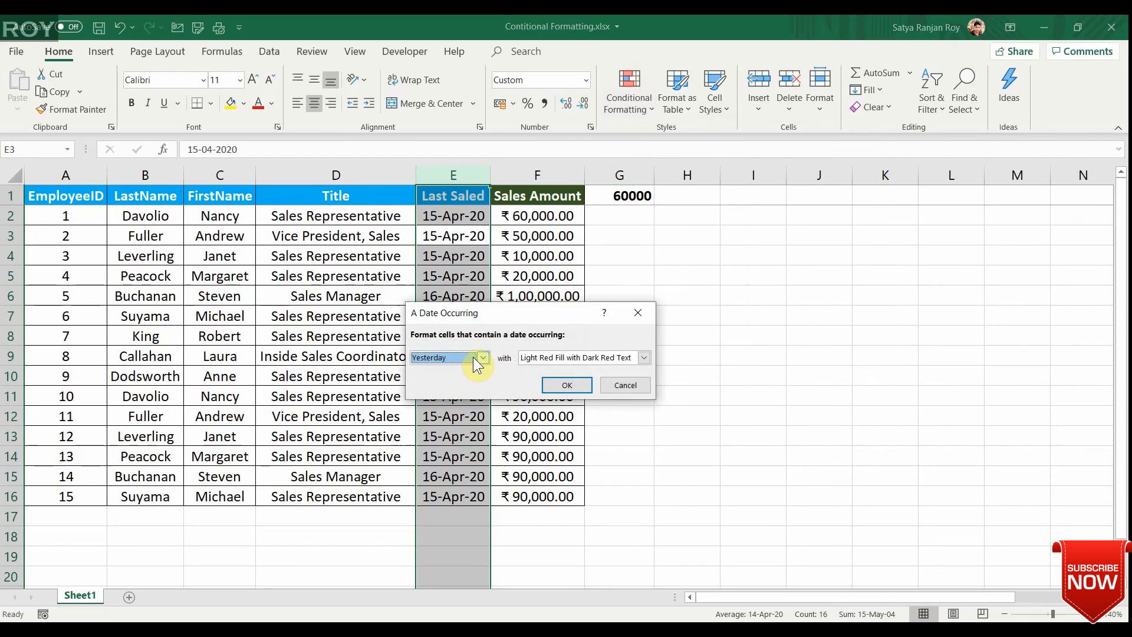
{"action": "left_click", "coordinate": [483, 357]}
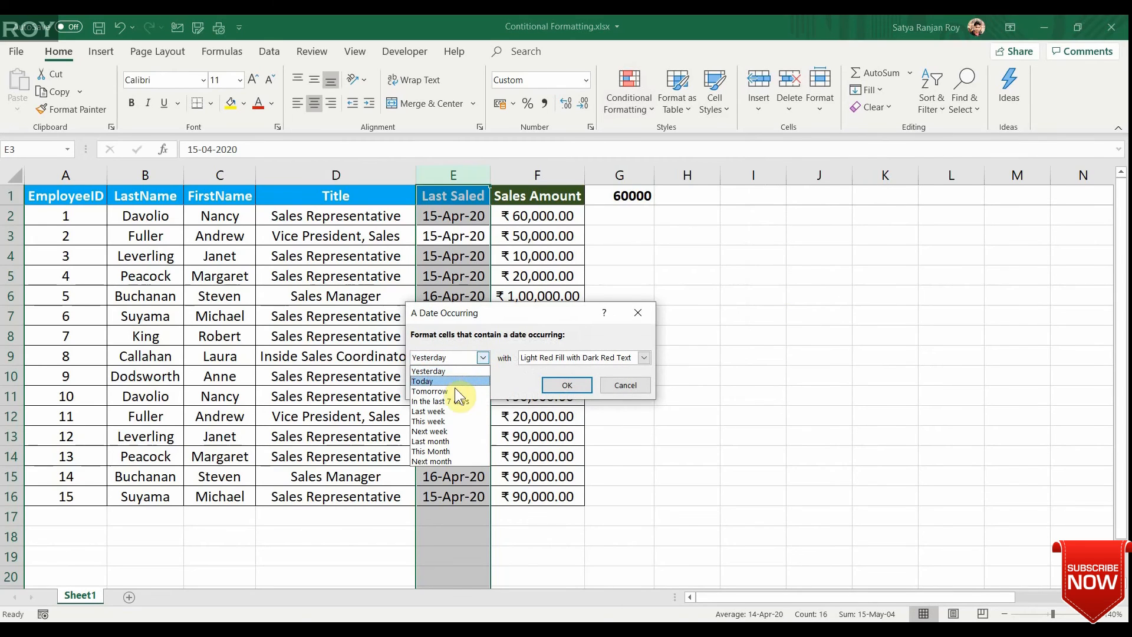
{"action": "left_click", "coordinate": [460, 403]}
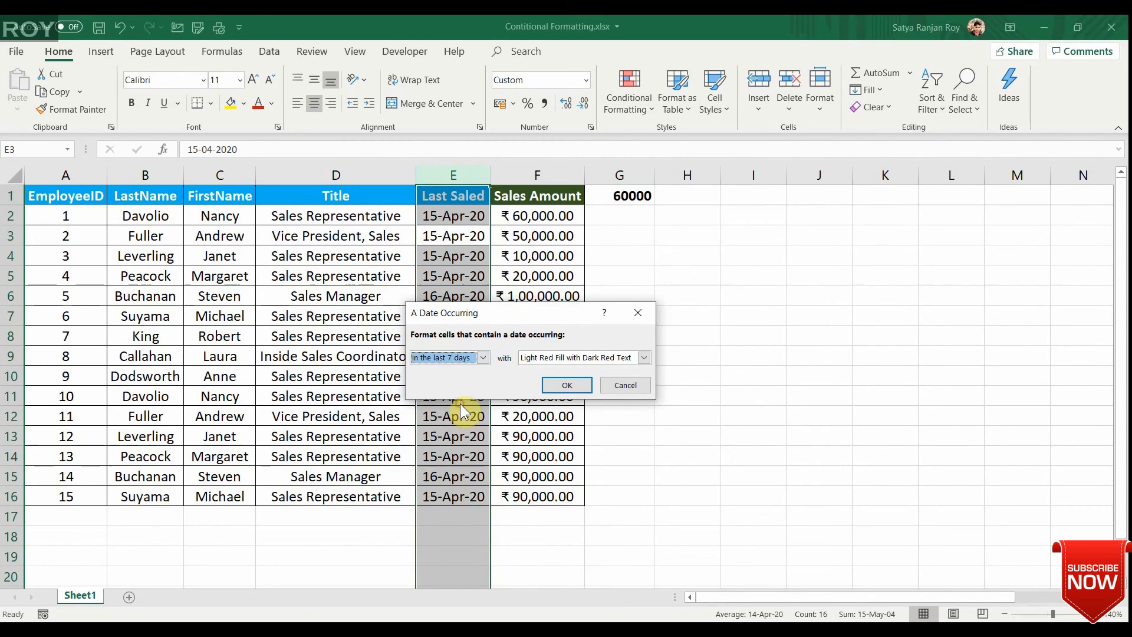
{"action": "left_click", "coordinate": [485, 358]}
{"action": "key", "text": "Right"}
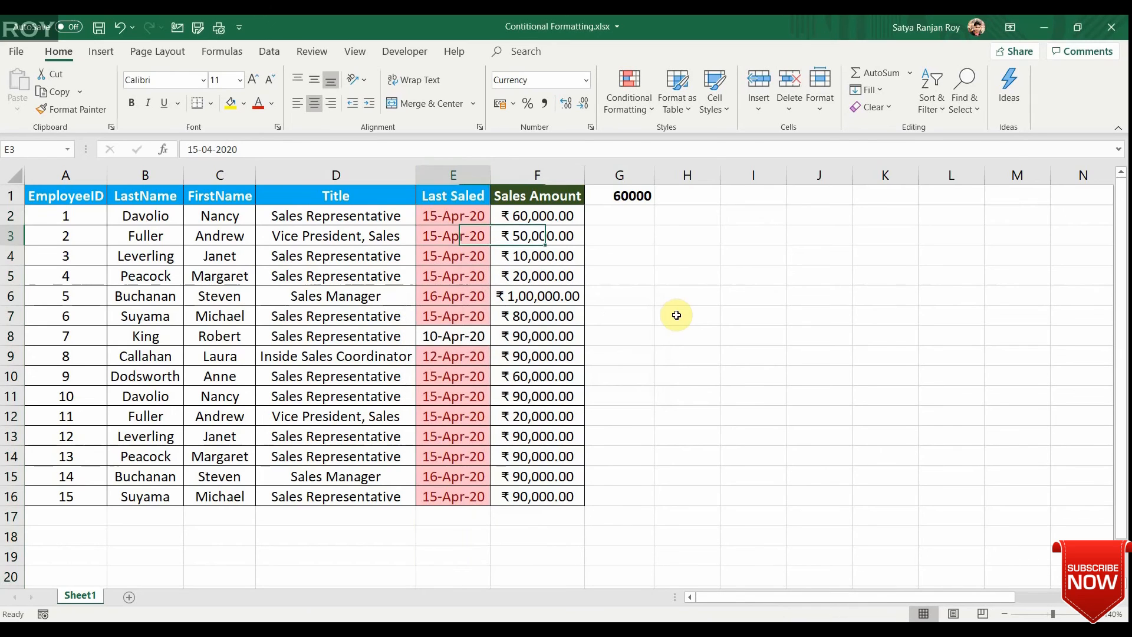
{"action": "key", "text": "Up"}
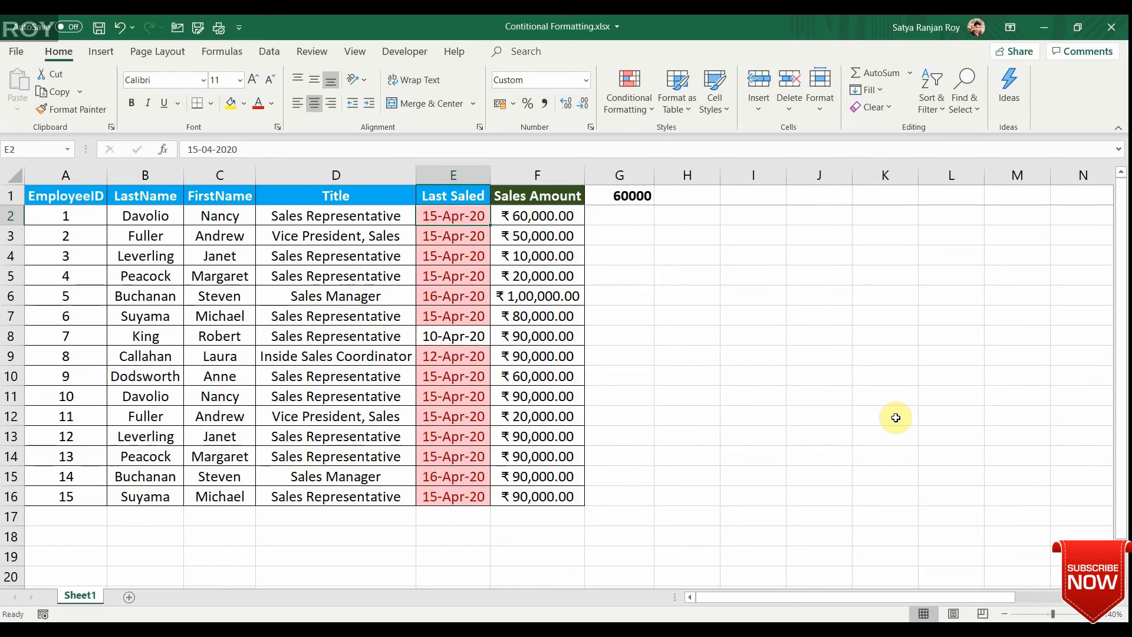
Examine the Last Saled column to see which dates the rule highlights and which it skips.
{"action": "left_click", "coordinate": [659, 342]}
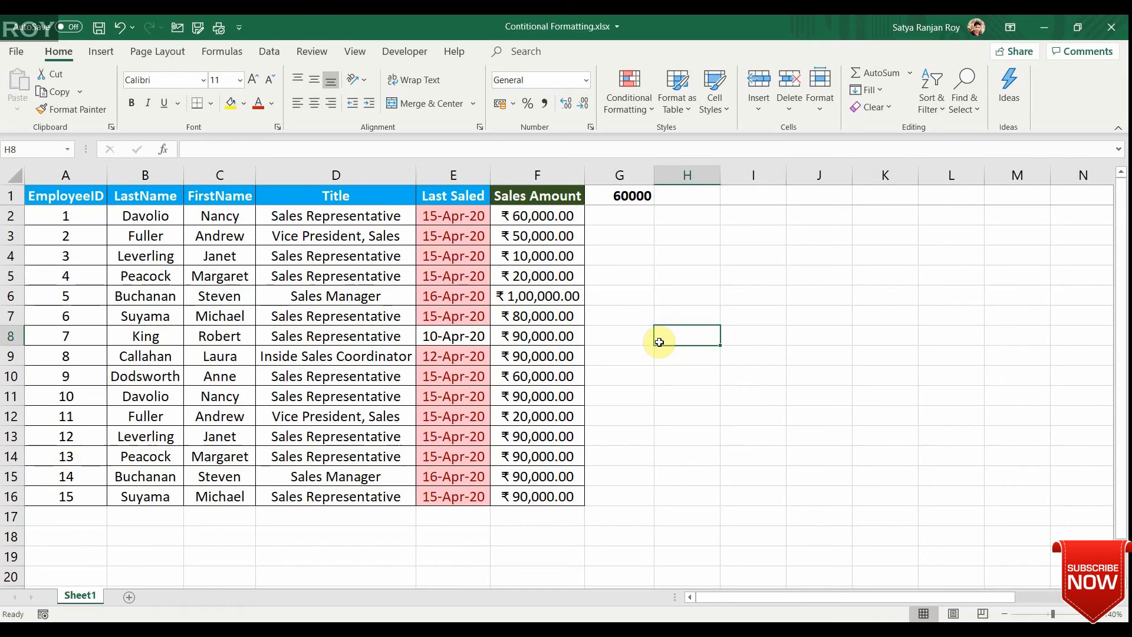
{"action": "key", "text": "Left"}
{"action": "key", "text": "Left"}
{"action": "key", "text": "Left"}
{"action": "key", "text": "Up"}
{"action": "key", "text": "Up"}
{"action": "key", "text": "Up"}
{"action": "key", "text": "Up"}
{"action": "key", "text": "Up"}
{"action": "key", "text": "Up"}
{"action": "key", "text": "Up"}
{"action": "key", "text": "Down"}
{"action": "key", "text": "Down"}
{"action": "key", "text": "Down"}
{"action": "key", "text": "Down"}
{"action": "key", "text": "Down"}
{"action": "key", "text": "Down"}
{"action": "key", "text": "Down"}
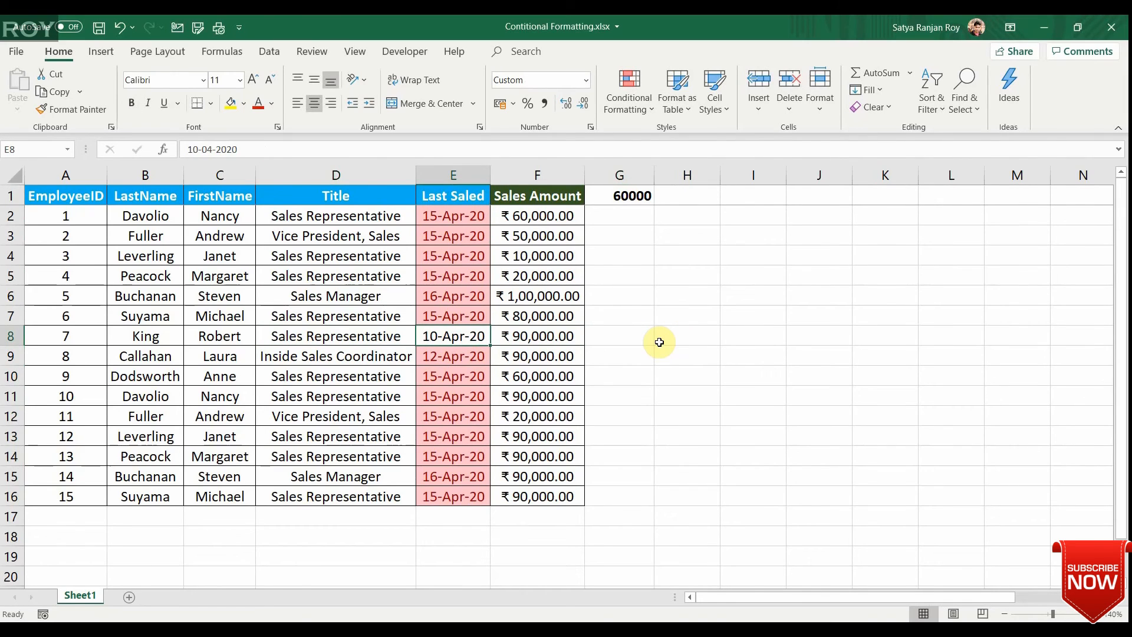
{"action": "key", "text": "Up"}
{"action": "key", "text": "Up"}
{"action": "key", "text": "Up"}
{"action": "key", "text": "Up"}
{"action": "key", "text": "Up"}
{"action": "key", "text": "Up"}
{"action": "key", "text": "Up"}
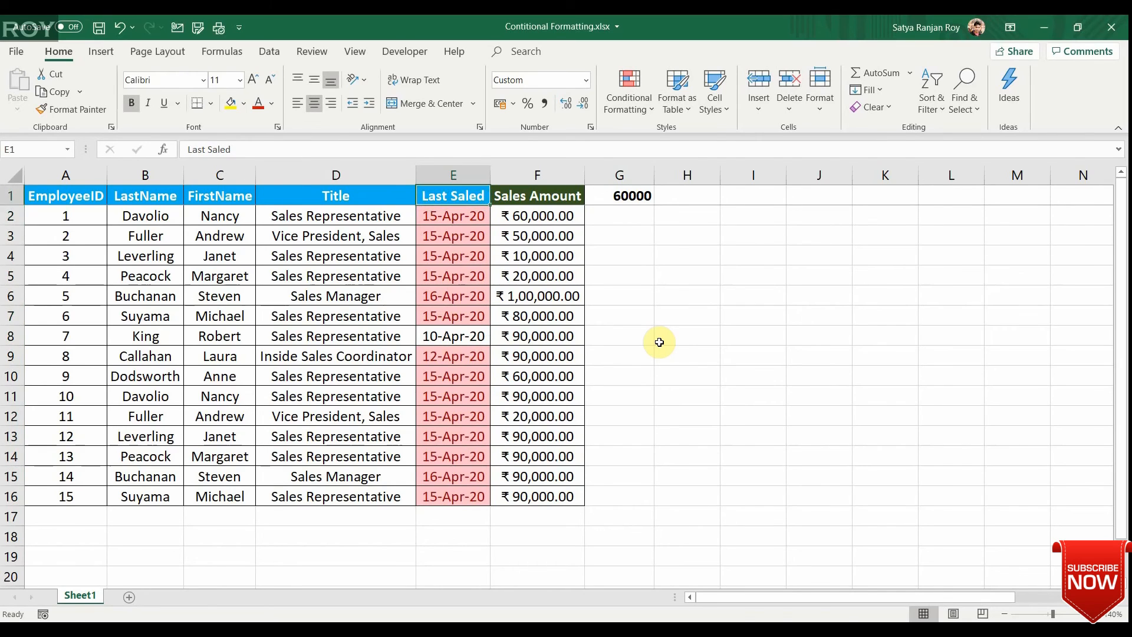
Clear the conditional formatting rules from the Last Saled column.
{"action": "key", "text": "ctrl+space"}
{"action": "left_click", "coordinate": [640, 100]}
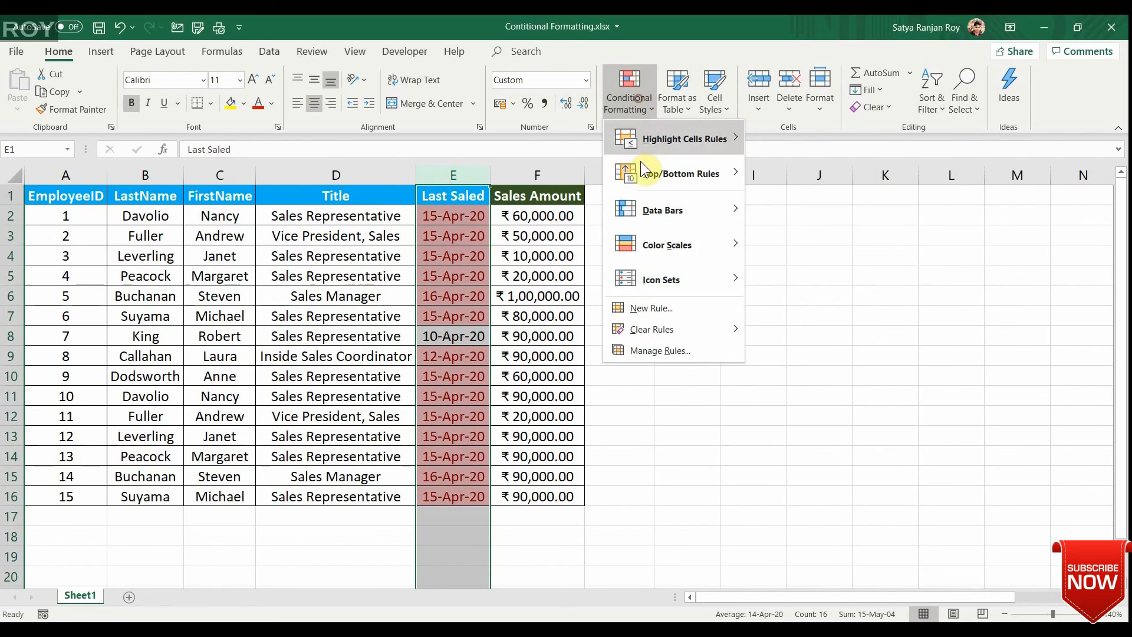
{"action": "mouse_move", "coordinate": [667, 329]}
{"action": "left_click", "coordinate": [763, 332]}
{"action": "left_click", "coordinate": [518, 316]}
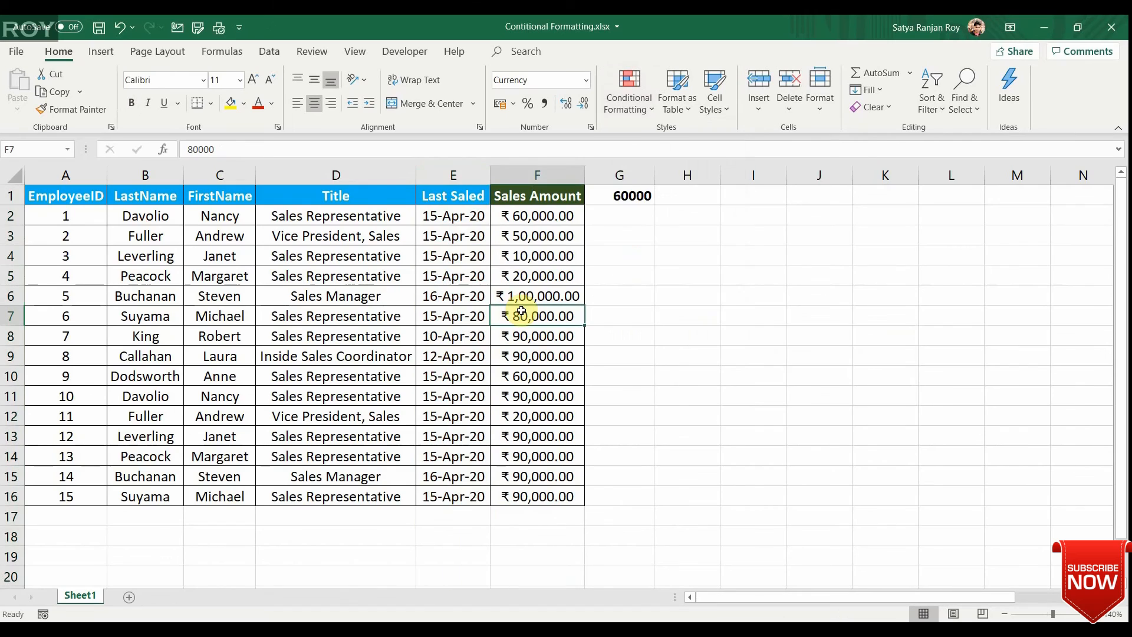
Start a Duplicate Values rule on the whole Sales Amount column and preview it with Unique values.
{"action": "left_click", "coordinate": [629, 97]}
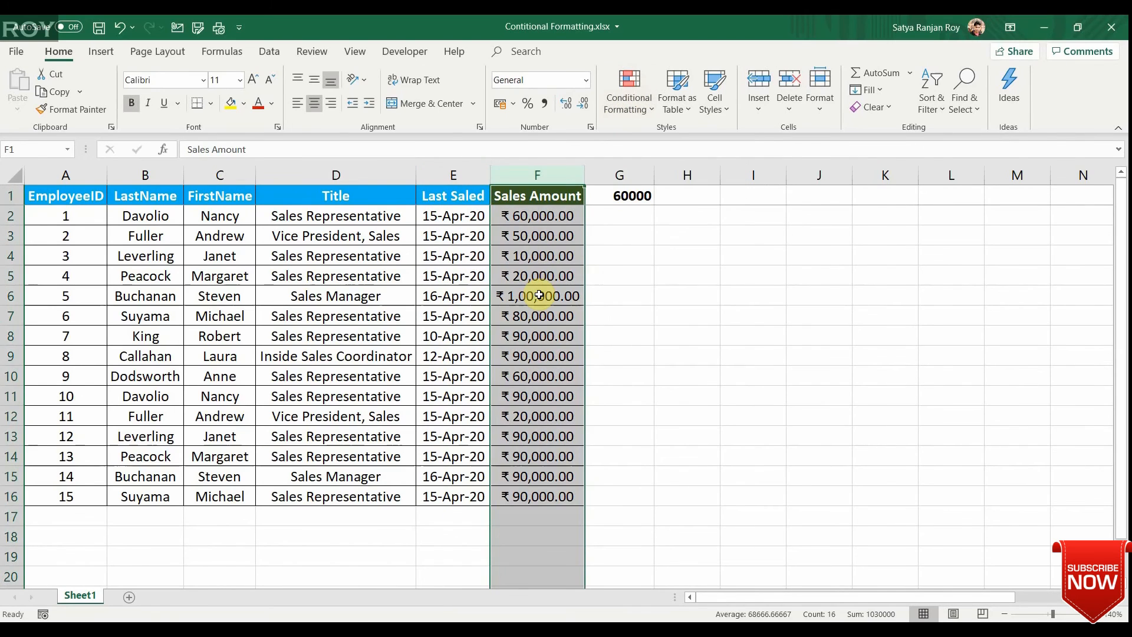
{"action": "key", "text": "Up"}
{"action": "key", "text": "Down"}
{"action": "key", "text": "Up"}
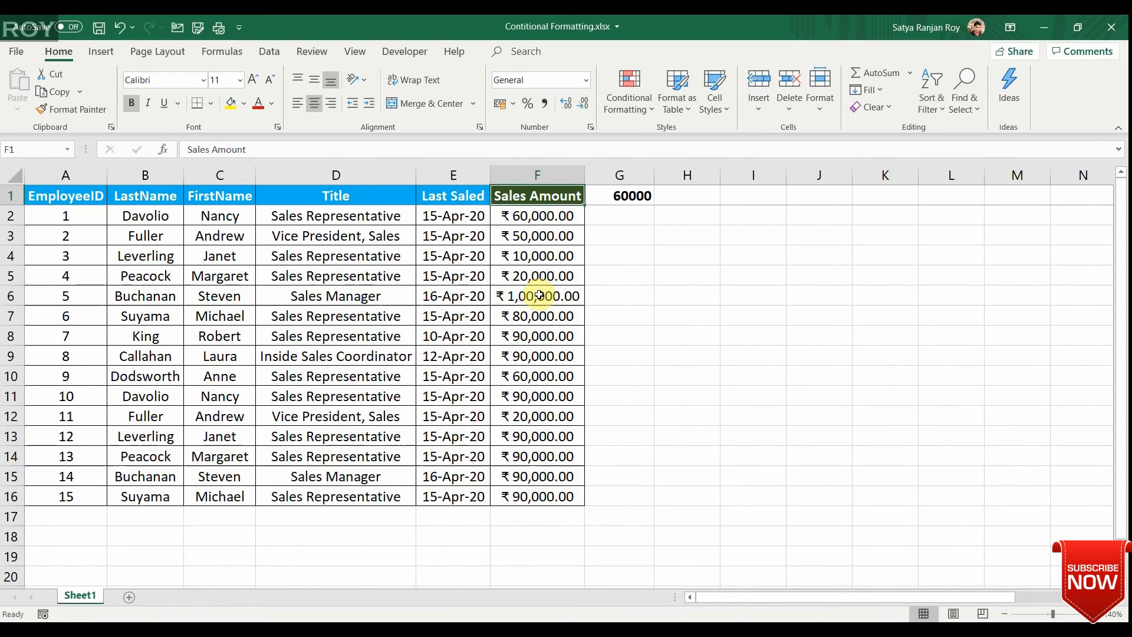
{"action": "key", "text": "ctrl+space"}
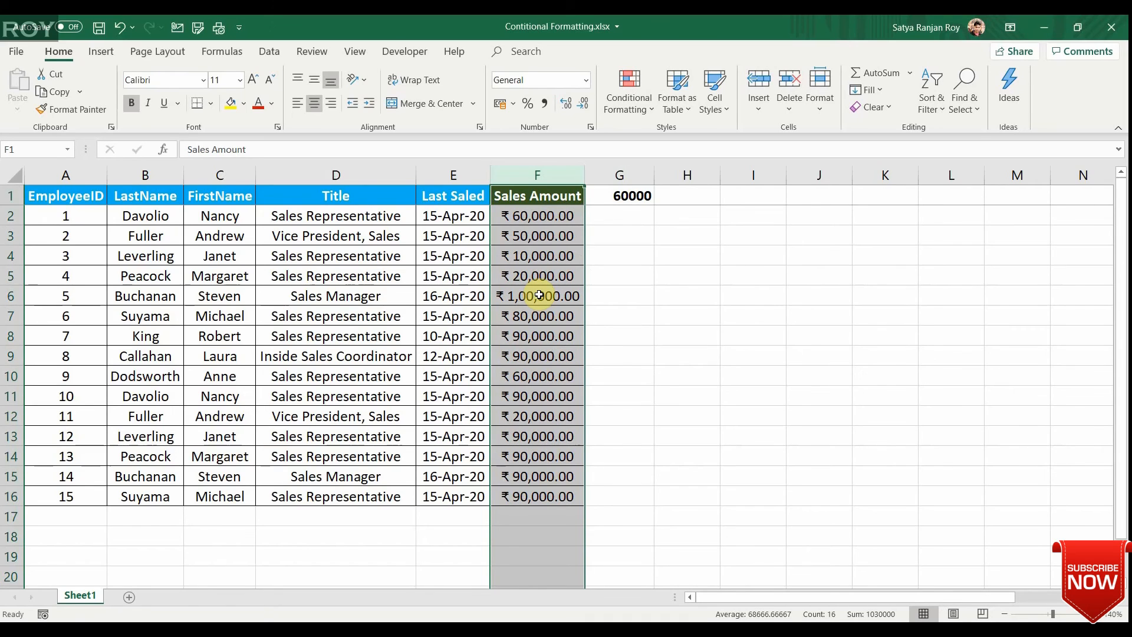
{"action": "left_click", "coordinate": [624, 111]}
{"action": "mouse_move", "coordinate": [703, 142]}
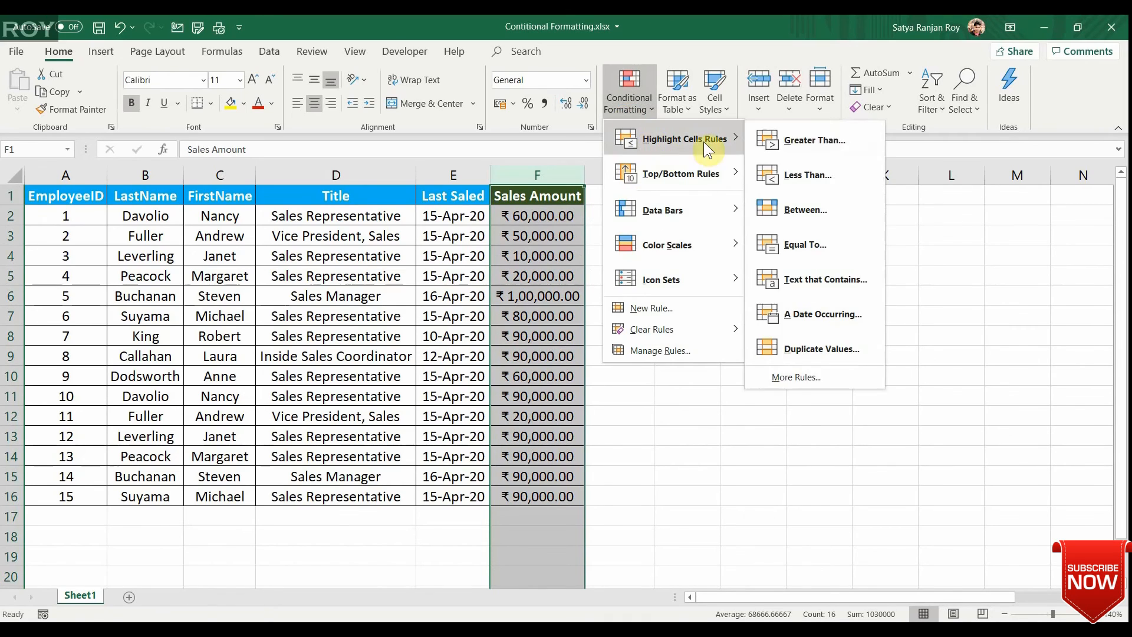
{"action": "left_click", "coordinate": [820, 348]}
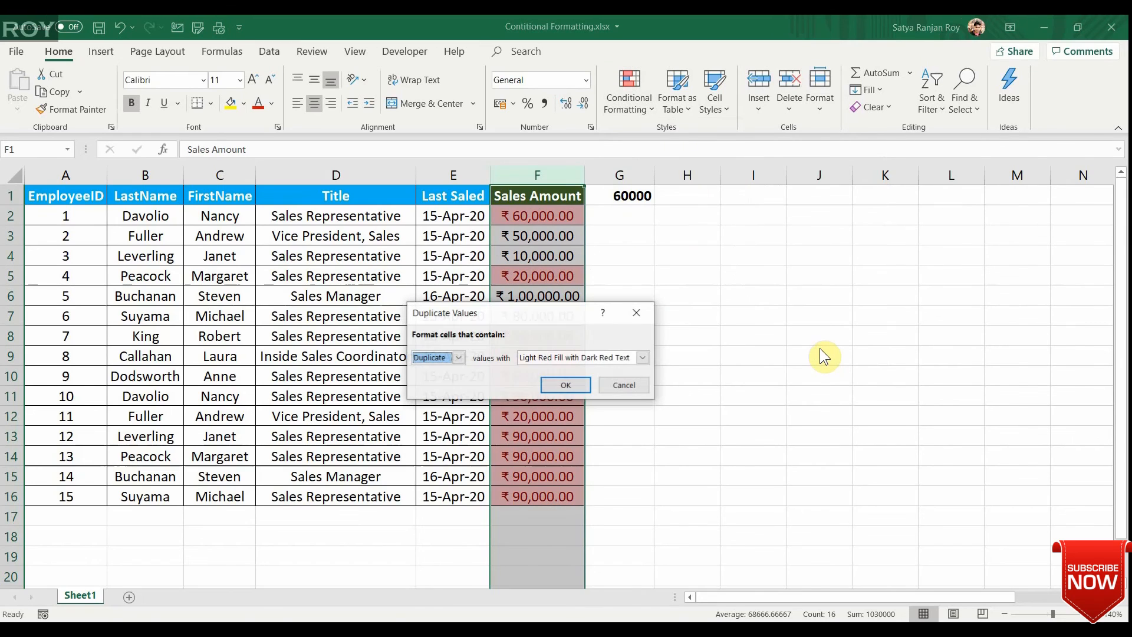
{"action": "left_click", "coordinate": [457, 358]}
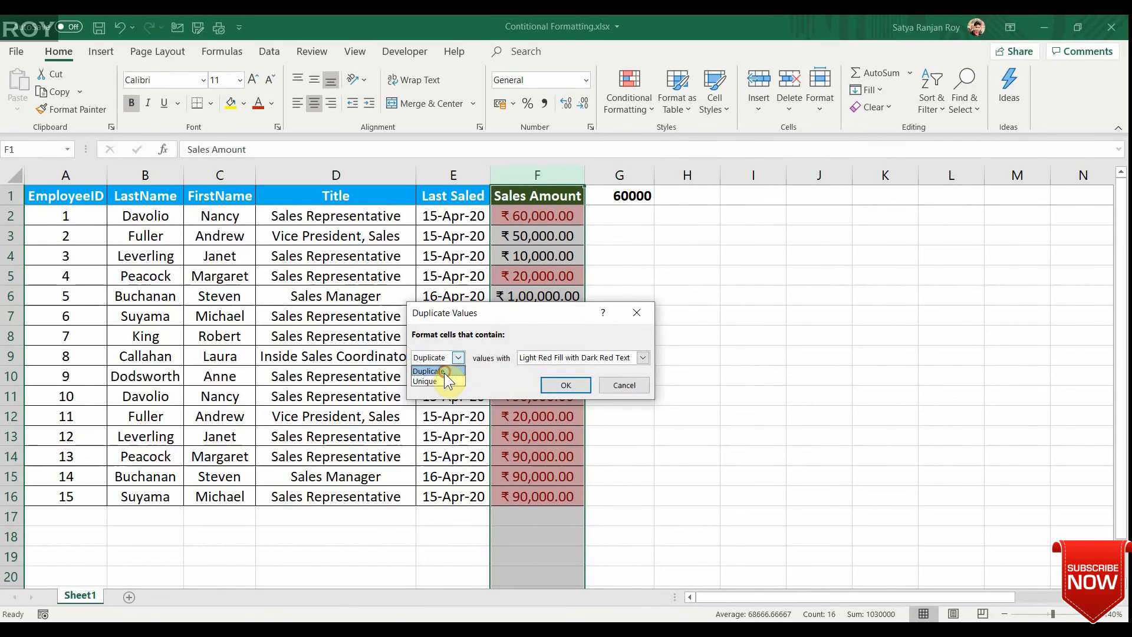
{"action": "left_click", "coordinate": [440, 381]}
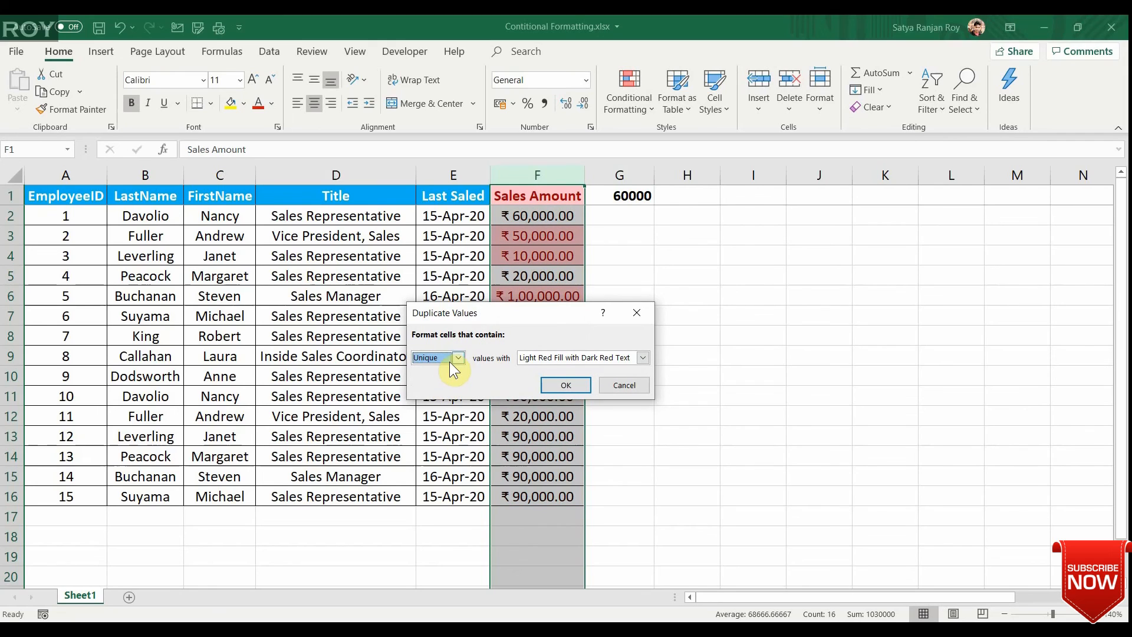
Set the rule back to Duplicate values and apply it with Light Red Fill with Dark Red Text.
{"action": "left_click", "coordinate": [459, 357]}
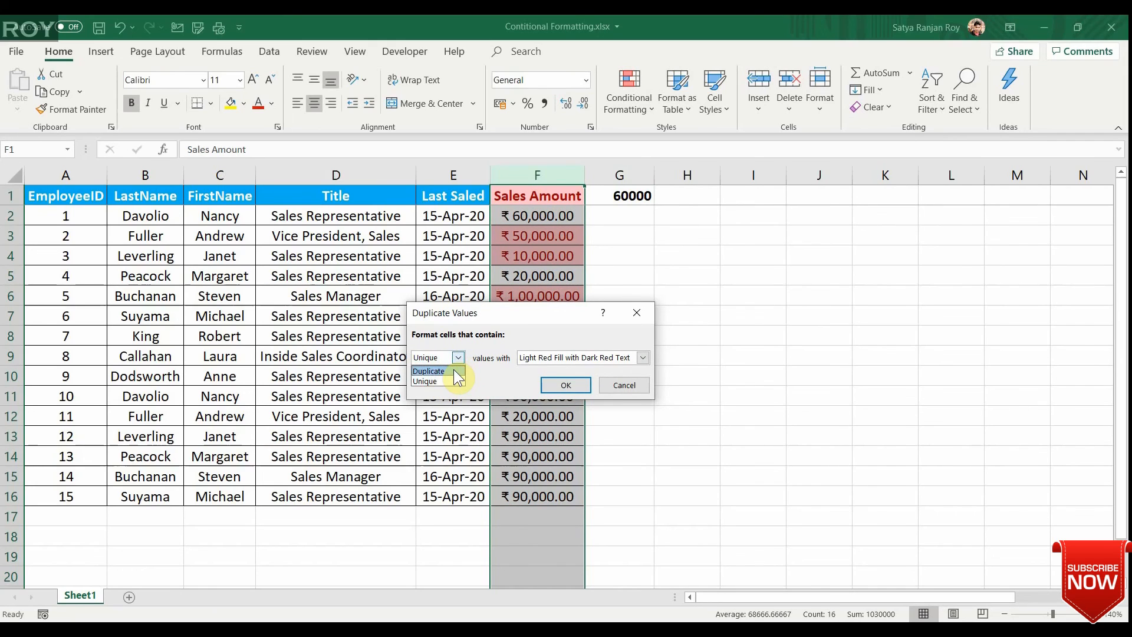
{"action": "left_click", "coordinate": [454, 369]}
{"action": "left_click", "coordinate": [568, 384]}
{"action": "left_click", "coordinate": [629, 379]}
Examine the Sales Amount column to see which repeated amounts are highlighted.
{"action": "key", "text": "Left"}
{"action": "key", "text": "Up"}
{"action": "key", "text": "Up"}
{"action": "key", "text": "Up"}
{"action": "key", "text": "Up"}
{"action": "key", "text": "Up"}
{"action": "key", "text": "Up"}
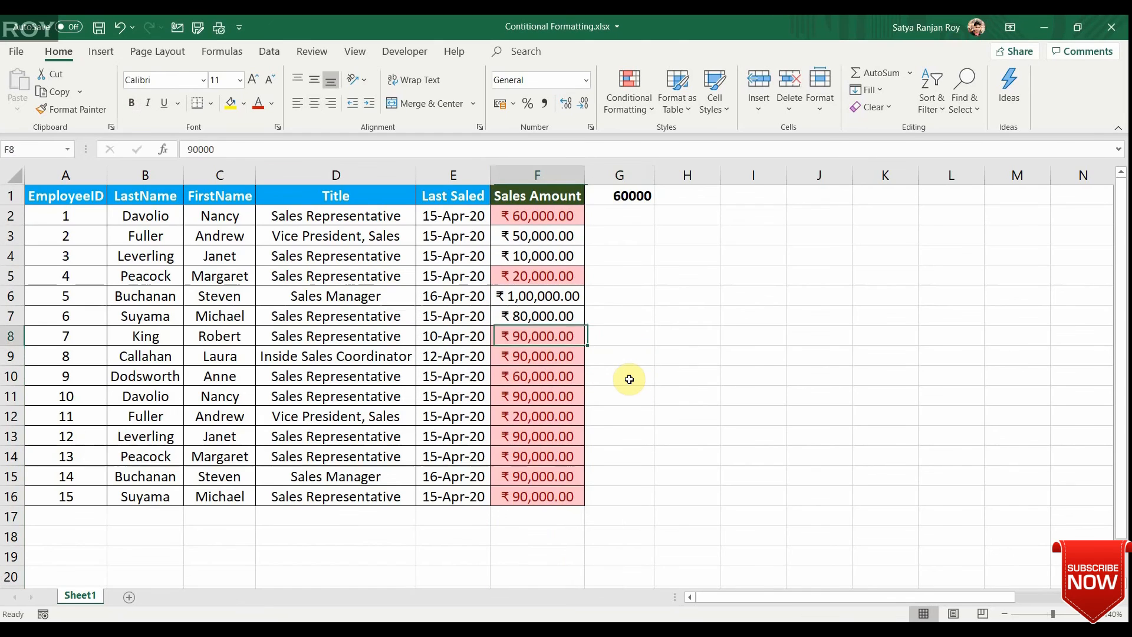
{"action": "key", "text": "Up"}
{"action": "key", "text": "Up"}
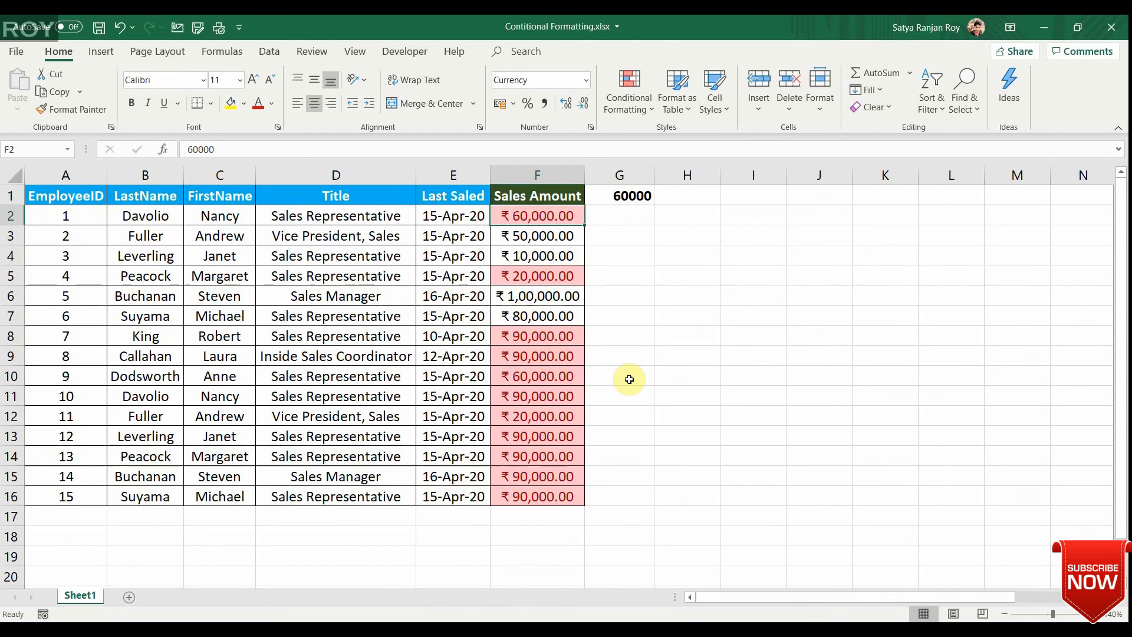
{"action": "key", "text": "Down"}
{"action": "key", "text": "Down"}
{"action": "key", "text": "Down"}
{"action": "key", "text": "Down"}
{"action": "key", "text": "Down"}
{"action": "key", "text": "Down"}
{"action": "key", "text": "Down"}
{"action": "key", "text": "Down"}
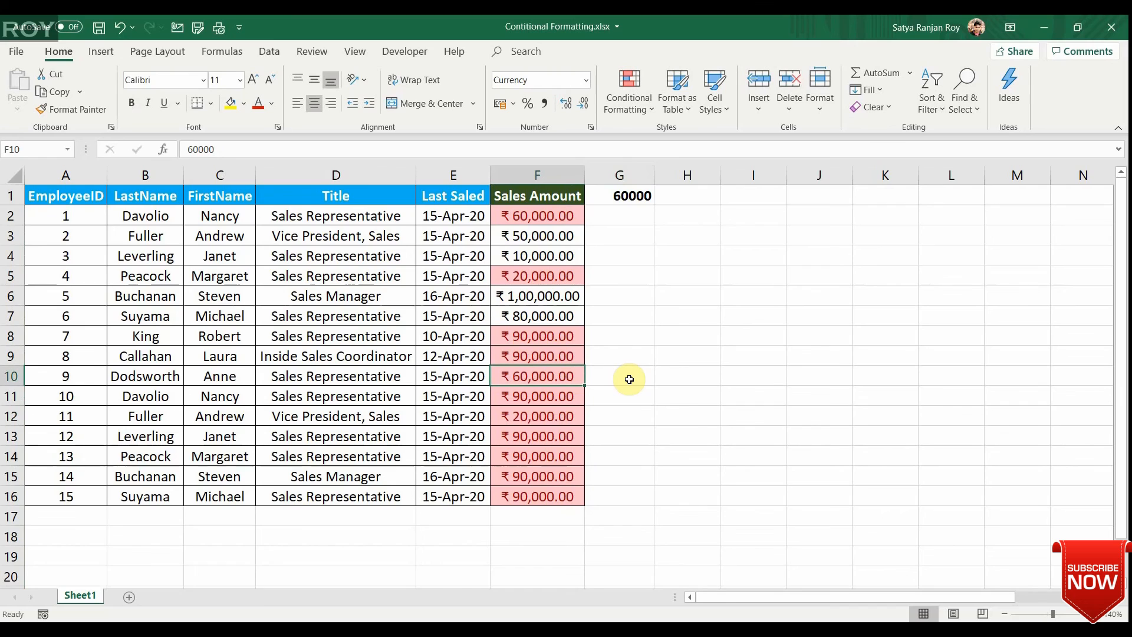
{"action": "key", "text": "ctrl+Up"}
{"action": "key", "text": "ctrl+space"}
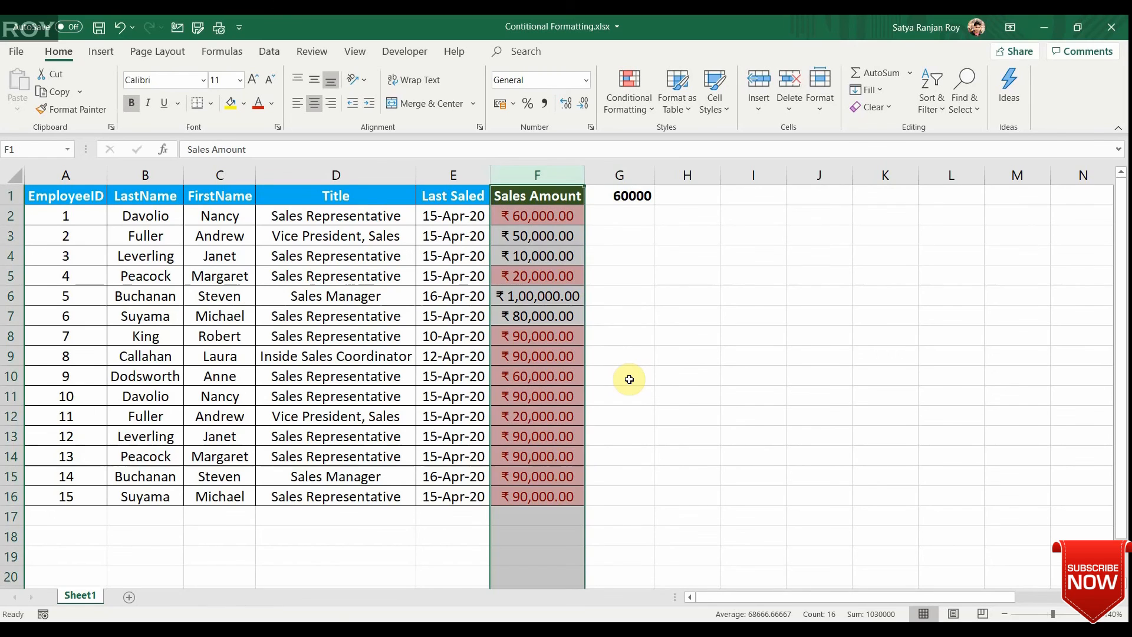
{"action": "key", "text": "Down"}
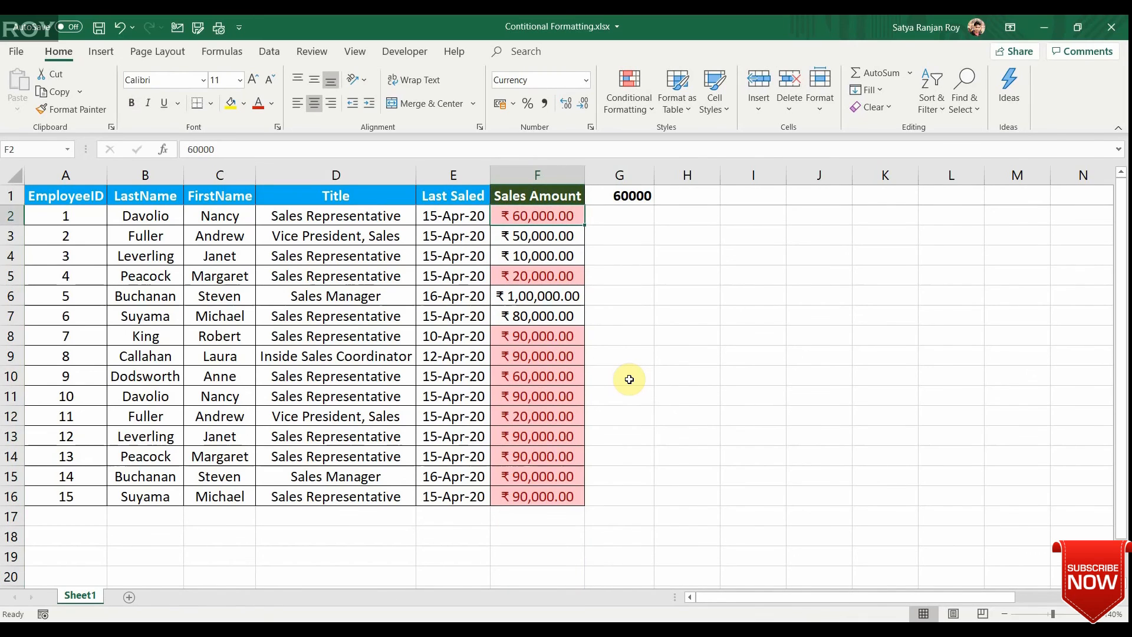
{"action": "key", "text": "ctrl+space"}
{"action": "key", "text": "Left"}
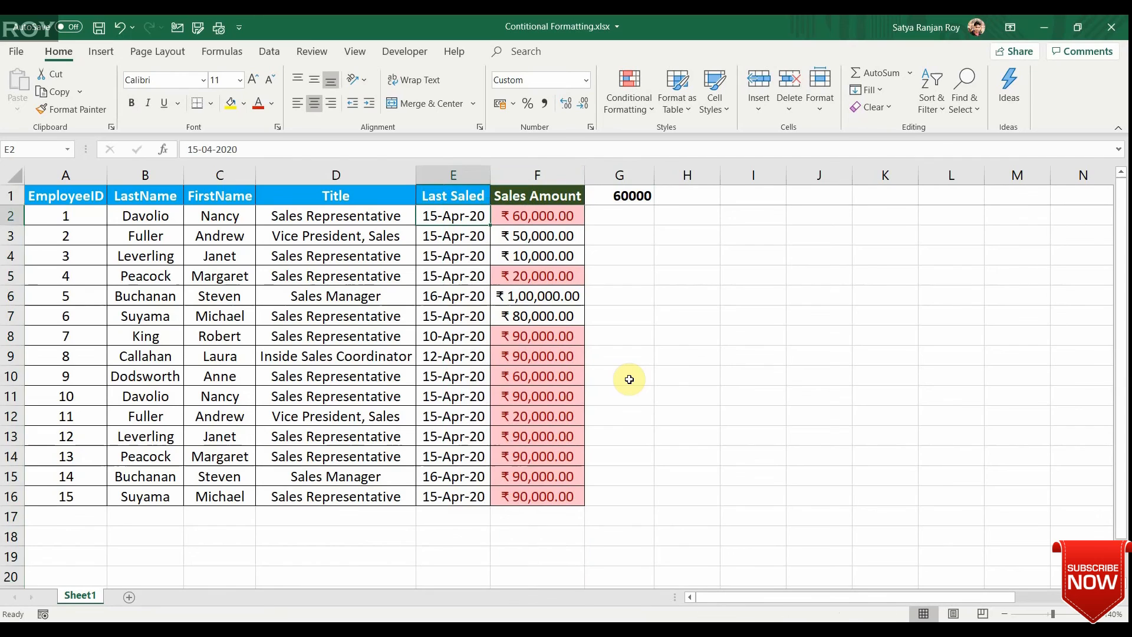
{"action": "key", "text": "ctrl+space"}
{"action": "key", "text": "Left"}
{"action": "key", "text": "ctrl+space"}
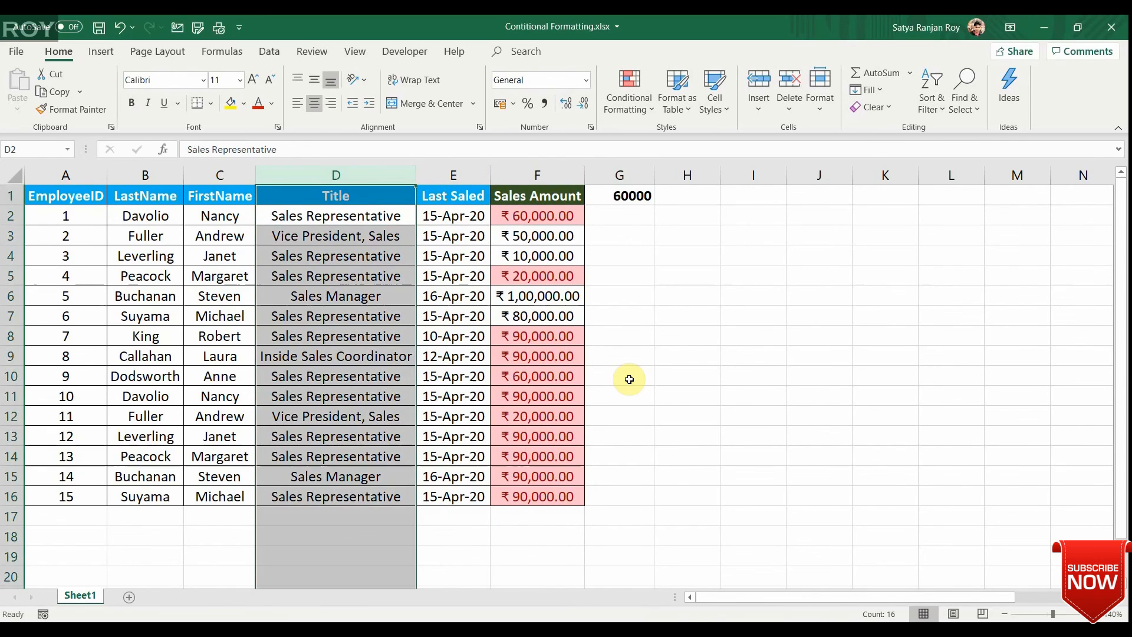
{"action": "key", "text": "Left"}
{"action": "key", "text": "ctrl+Right"}
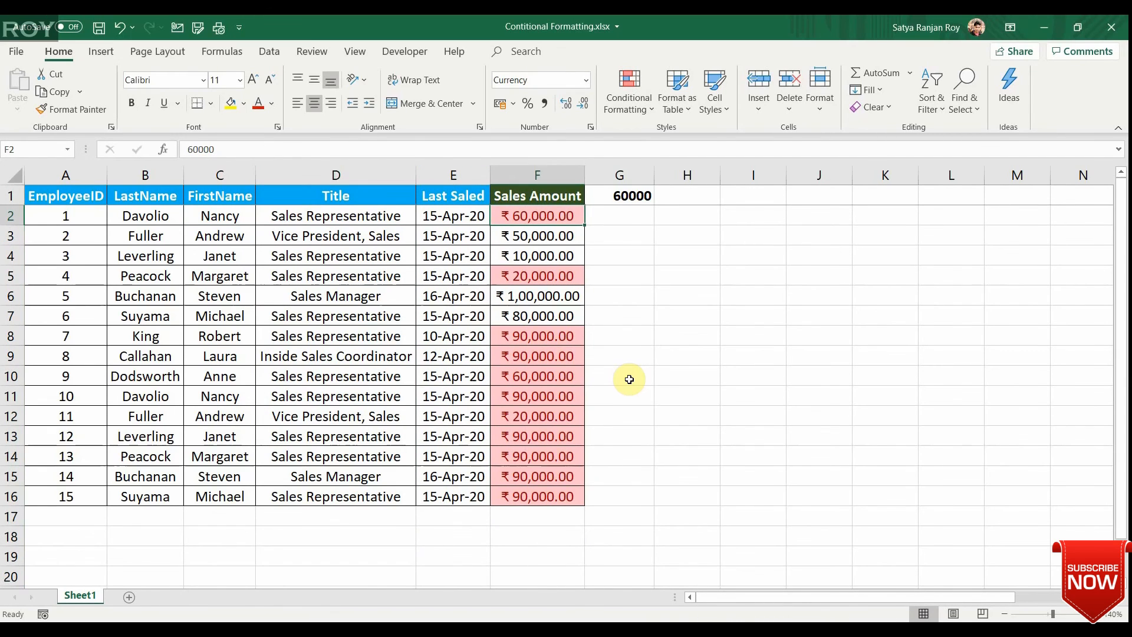
Clear the conditional formatting from the Sales Amount column.
{"action": "key", "text": "ctrl+space"}
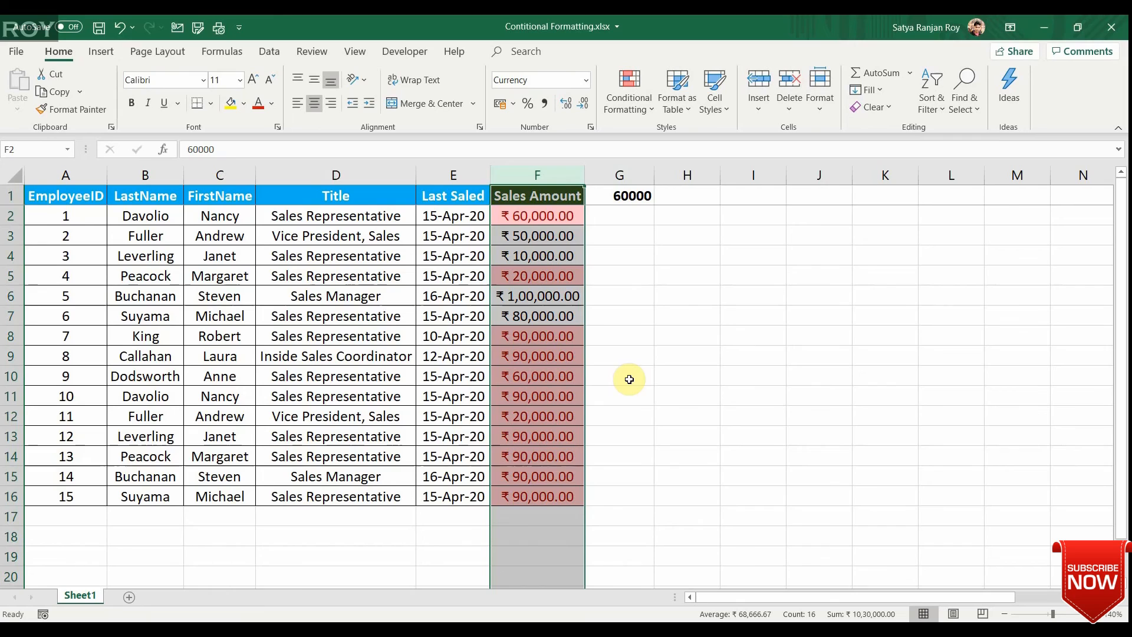
{"action": "left_click", "coordinate": [646, 108]}
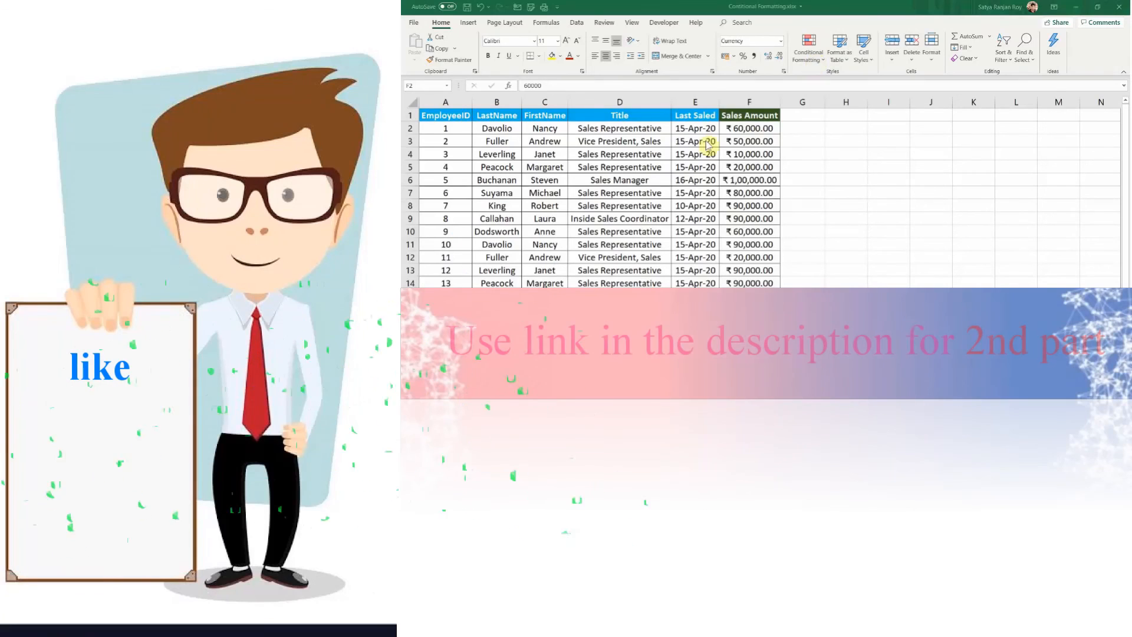
{"action": "left_click", "coordinate": [809, 47]}
{"action": "mouse_move", "coordinate": [837, 125]}
{"action": "key", "text": "Escape"}
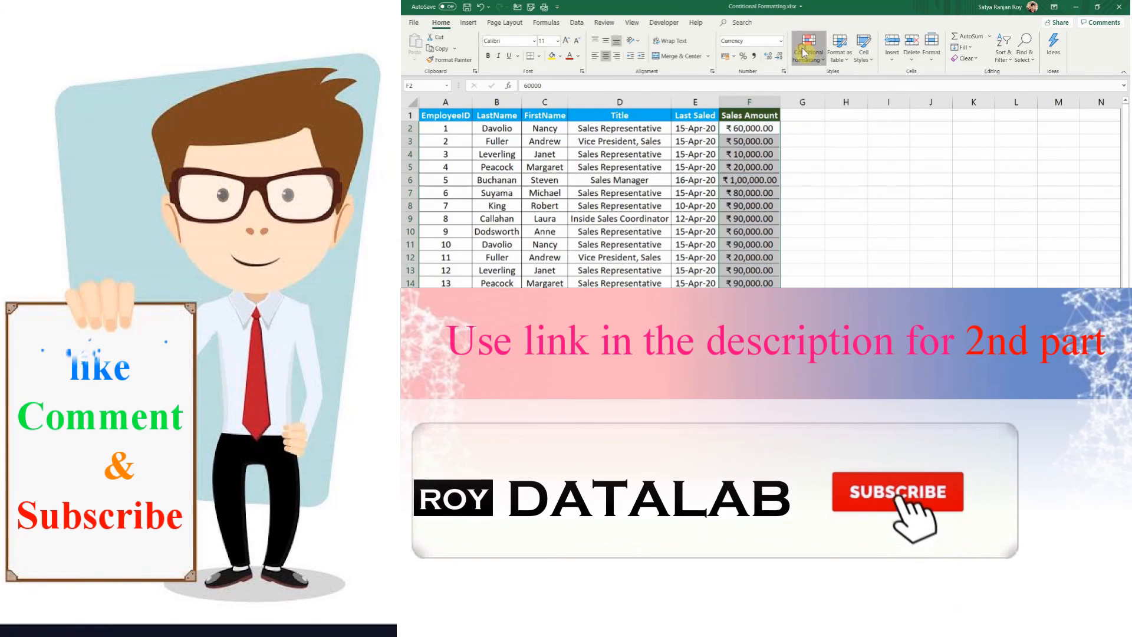
{"action": "left_click", "coordinate": [804, 52]}
{"action": "mouse_move", "coordinate": [834, 150]}
{"action": "left_click", "coordinate": [920, 174]}
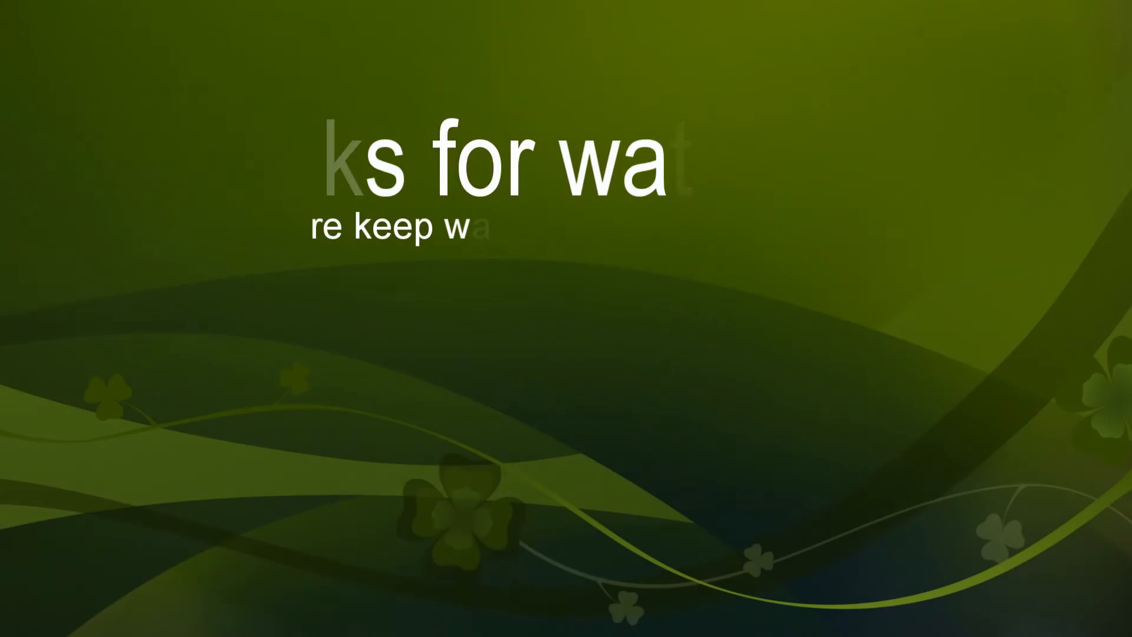